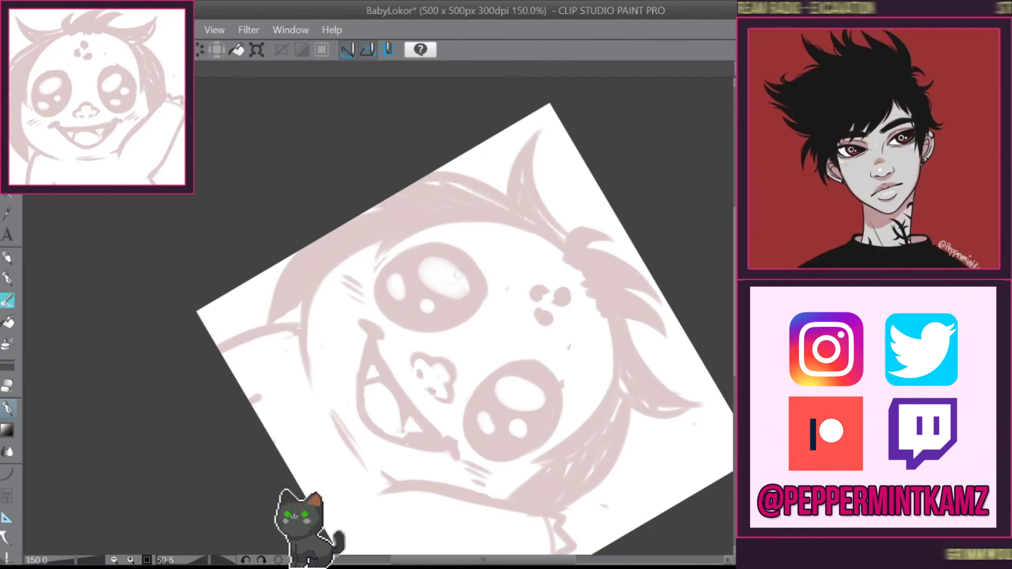
{"action": "mouse_move", "coordinate": [311, 287]}
{"action": "left_mouse_down"}
{"action": "mouse_move", "coordinate": [307, 320]}
{"action": "mouse_move", "coordinate": [317, 374]}
{"action": "left_mouse_up"}
{"action": "key", "text": "ctrl+@"}
{"action": "key", "text": "ctrl+z"}
{"action": "left_click_drag", "start_coordinate": [364, 311], "coordinate": [414, 388]}
{"action": "key", "text": "ctrl+z"}
{"action": "left_click_drag", "start_coordinate": [412, 350], "coordinate": [491, 291]}
{"action": "key", "text": "ctrl+z"}
{"action": "left_click_drag", "start_coordinate": [406, 257], "coordinate": [325, 351]}
{"action": "key", "text": "ctrl+z"}
{"action": "key", "text": "ctrl+z"}
{"action": "mouse_move", "coordinate": [403, 256]}
{"action": "left_mouse_down"}
{"action": "mouse_move", "coordinate": [319, 357]}
{"action": "mouse_move", "coordinate": [328, 362]}
{"action": "left_mouse_up"}
{"action": "key", "text": "ctrl+z"}
{"action": "key", "text": "ctrl+z"}
- Ink the left cheek and jaw contour of the face as one tapered black curve over the sketch
{"action": "left_click_drag", "start_coordinate": [407, 255], "coordinate": [326, 355]}
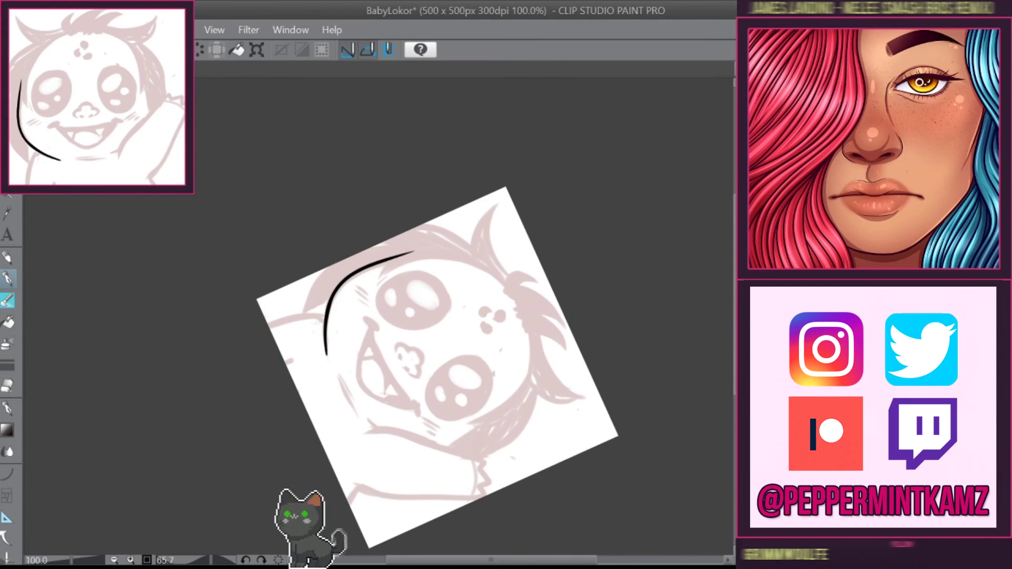
{"action": "key", "text": "ctrl+plus"}
{"action": "key", "text": "equal"}
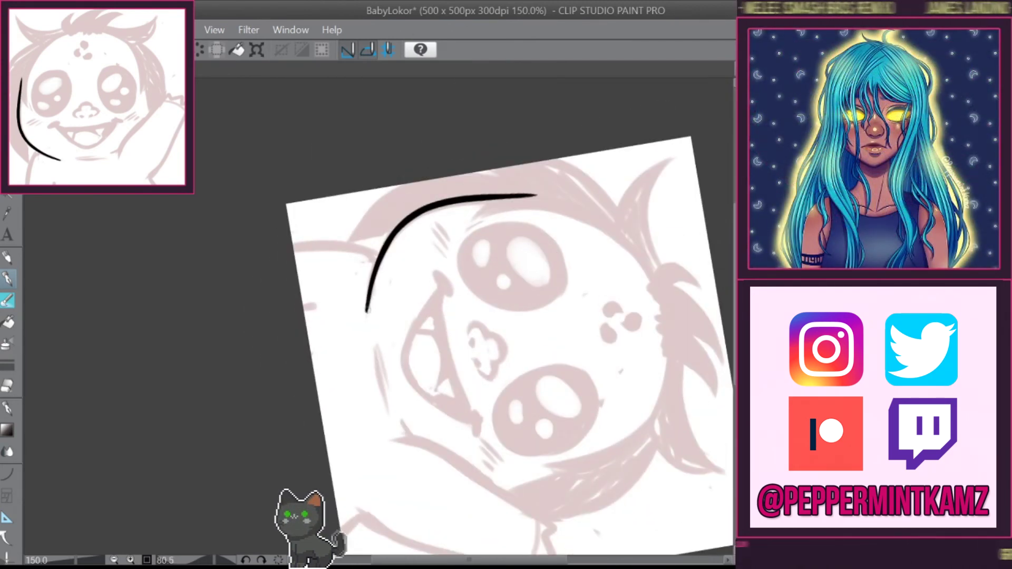
- Arrange the Sip drawing beside the BabyLokor canvas as a reference
{"action": "key", "text": "minus"}
{"action": "key", "text": "at"}
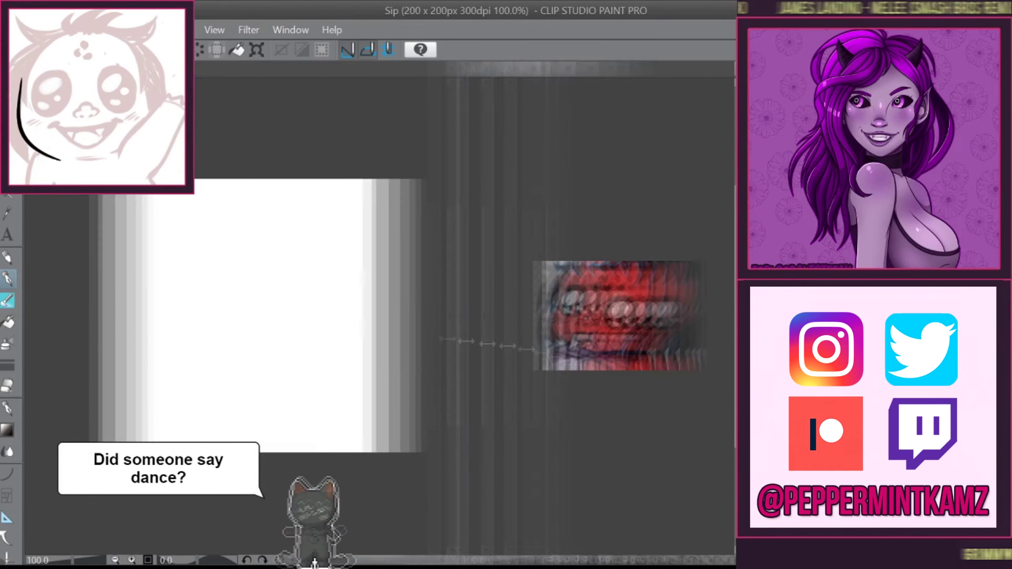
{"action": "left_click", "coordinate": [689, 268]}
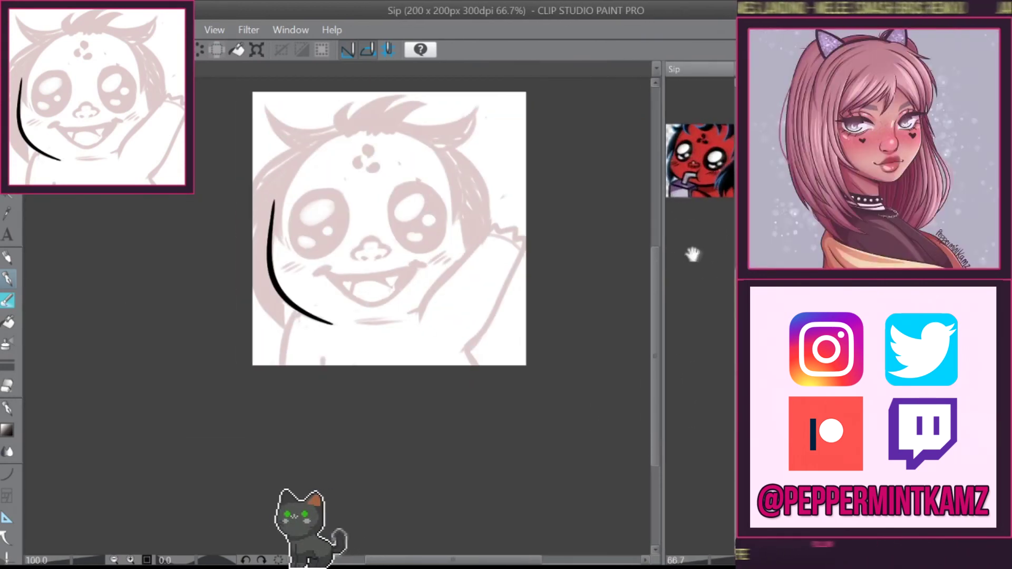
- Ink the left body line and both edges of the raised arm in black over the sketch
{"action": "mouse_move", "coordinate": [474, 227]}
{"action": "left_mouse_down"}
{"action": "mouse_move", "coordinate": [506, 253]}
{"action": "mouse_move", "coordinate": [527, 295]}
{"action": "mouse_move", "coordinate": [475, 338]}
{"action": "mouse_move", "coordinate": [527, 264]}
{"action": "mouse_move", "coordinate": [489, 343]}
{"action": "left_mouse_up"}
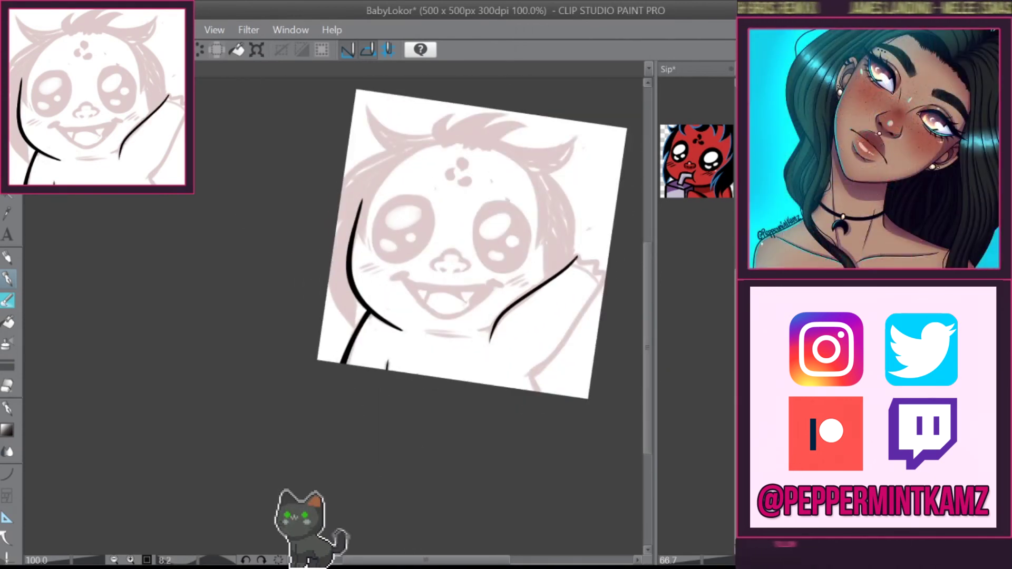
{"action": "left_click_drag", "start_coordinate": [603, 286], "coordinate": [525, 381]}
- Outline the left eye over the sketch and fill it as a solid black oval
{"action": "mouse_move", "coordinate": [527, 237]}
{"action": "left_mouse_down"}
{"action": "mouse_move", "coordinate": [474, 342]}
{"action": "mouse_move", "coordinate": [395, 316]}
{"action": "left_mouse_up"}
{"action": "left_click_drag", "start_coordinate": [525, 188], "coordinate": [400, 239]}
{"action": "key", "text": "ctrl+z"}
{"action": "left_click_drag", "start_coordinate": [520, 187], "coordinate": [399, 243]}
{"action": "mouse_move", "coordinate": [501, 317]}
{"action": "left_mouse_down"}
{"action": "mouse_move", "coordinate": [583, 271]}
{"action": "mouse_move", "coordinate": [501, 222]}
{"action": "mouse_move", "coordinate": [475, 422]}
{"action": "mouse_move", "coordinate": [369, 449]}
{"action": "mouse_move", "coordinate": [364, 264]}
{"action": "mouse_move", "coordinate": [348, 295]}
{"action": "left_mouse_up"}
{"action": "mouse_move", "coordinate": [358, 253]}
{"action": "left_mouse_down"}
{"action": "mouse_move", "coordinate": [369, 295]}
{"action": "mouse_move", "coordinate": [369, 257]}
{"action": "left_mouse_up"}
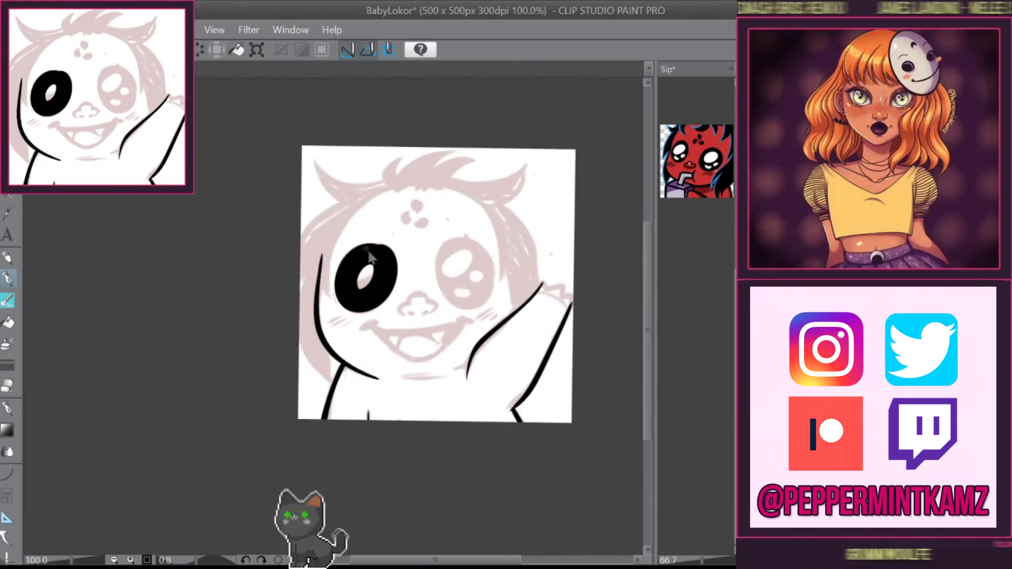
{"action": "key", "text": "ctrl+z"}
{"action": "mouse_move", "coordinate": [501, 316]}
{"action": "left_mouse_down"}
{"action": "mouse_move", "coordinate": [475, 369]}
{"action": "mouse_move", "coordinate": [501, 316]}
{"action": "left_mouse_up"}
- Duplicate the black left eye and position a mirrored copy over the sketched right eye
{"action": "mouse_move", "coordinate": [342, 294]}
{"action": "left_mouse_down"}
{"action": "mouse_move", "coordinate": [369, 229]}
{"action": "mouse_move", "coordinate": [345, 301]}
{"action": "mouse_move", "coordinate": [481, 303]}
{"action": "left_mouse_up"}
{"action": "key", "text": "ctrl+c"}
{"action": "key", "text": "ctrl+v"}
{"action": "key", "text": "ctrl+t"}
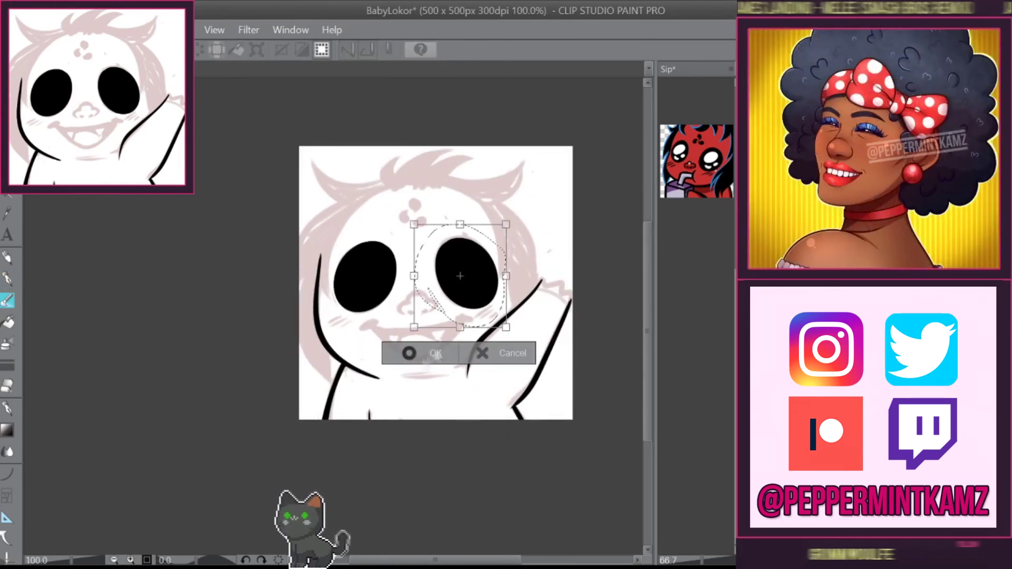
{"action": "left_click", "coordinate": [417, 353]}
{"action": "scroll", "coordinate": [333, 282], "scroll_direction": "up", "scroll_amount": 1}
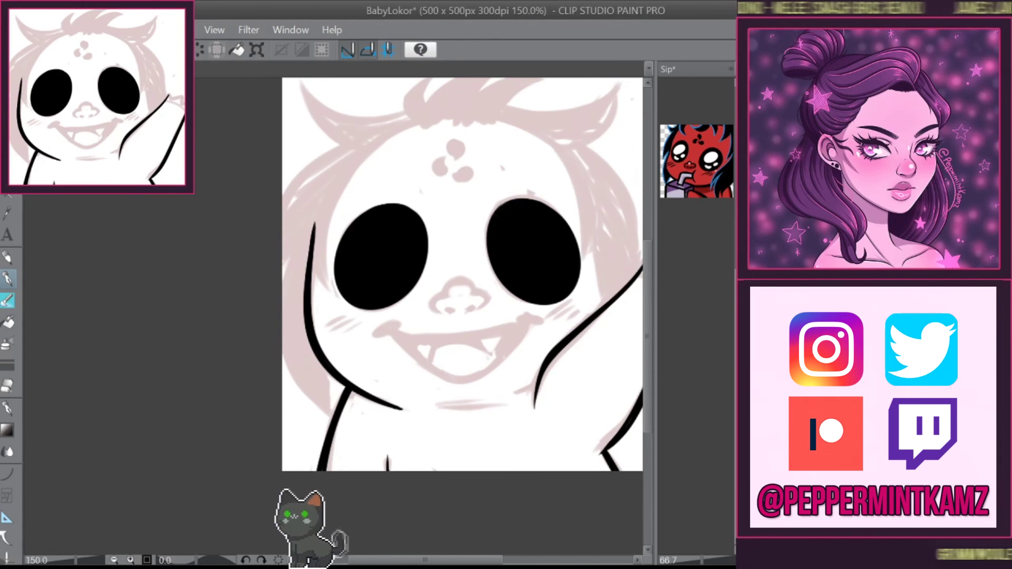
- Ink the top dot of the forehead marking in black
{"action": "key", "text": "ctrl+z"}
{"action": "left_click_drag", "start_coordinate": [453, 145], "coordinate": [344, 222]}
{"action": "left_click", "coordinate": [418, 173]}
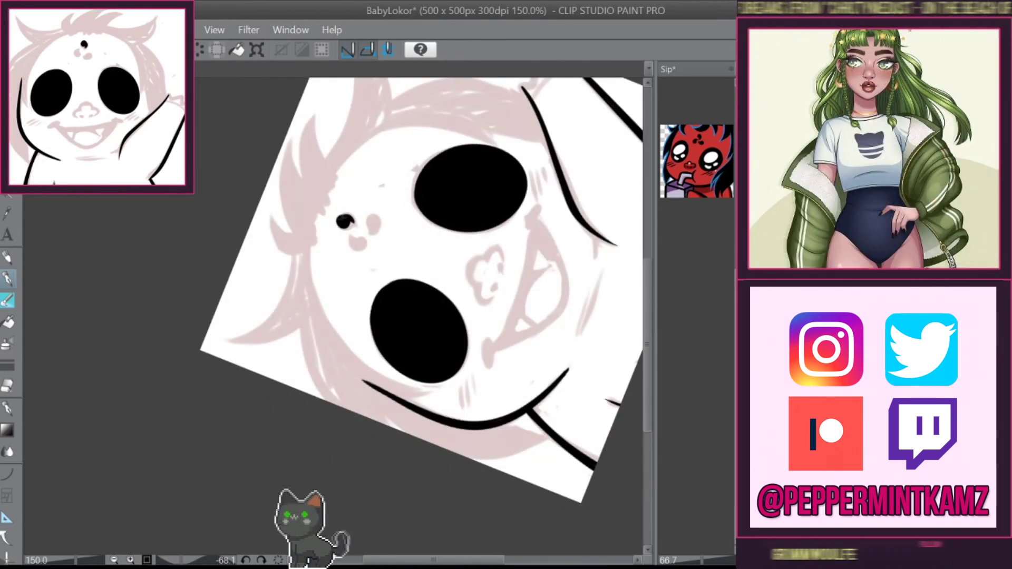
{"action": "key", "text": "ctrl+shift+r"}
- Complete the forehead marking with two more black dots arranged in a triangle below the first
{"action": "mouse_move", "coordinate": [428, 276]}
{"action": "left_mouse_down"}
{"action": "mouse_move", "coordinate": [443, 324]}
{"action": "mouse_move", "coordinate": [415, 309]}
{"action": "left_mouse_up"}
{"action": "left_click", "coordinate": [469, 335]}
{"action": "key", "text": "Return"}
{"action": "left_click", "coordinate": [476, 356]}
{"action": "left_click", "coordinate": [454, 359]}
{"action": "left_click", "coordinate": [475, 356]}
{"action": "left_click_drag", "start_coordinate": [440, 321], "coordinate": [422, 319]}
{"action": "key", "text": "Return"}
{"action": "key", "text": "ctrl+d"}
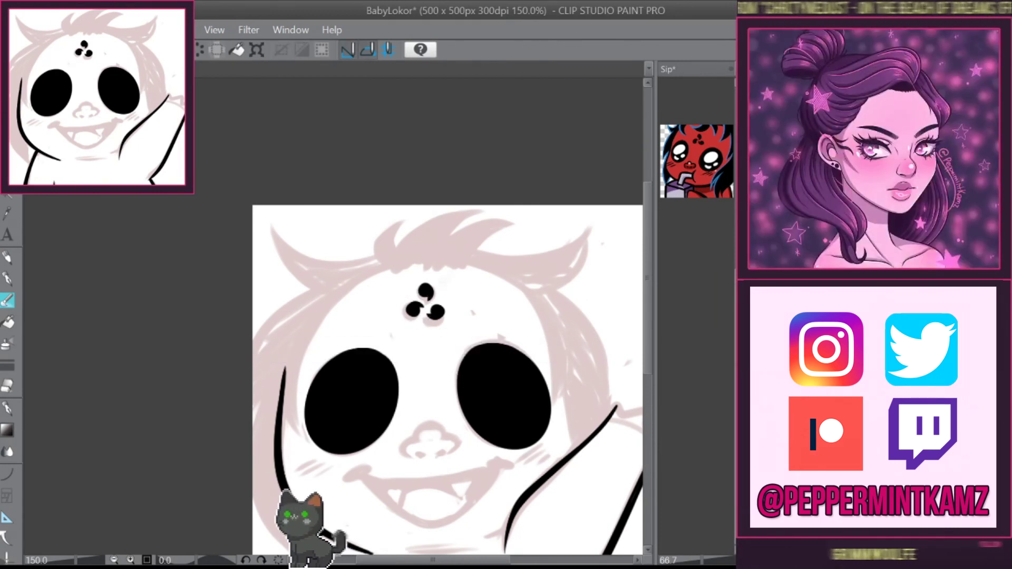
- Reselect the three forehead dots, nudge them slightly lower and clear the selection
{"action": "key", "text": "ctrl+z"}
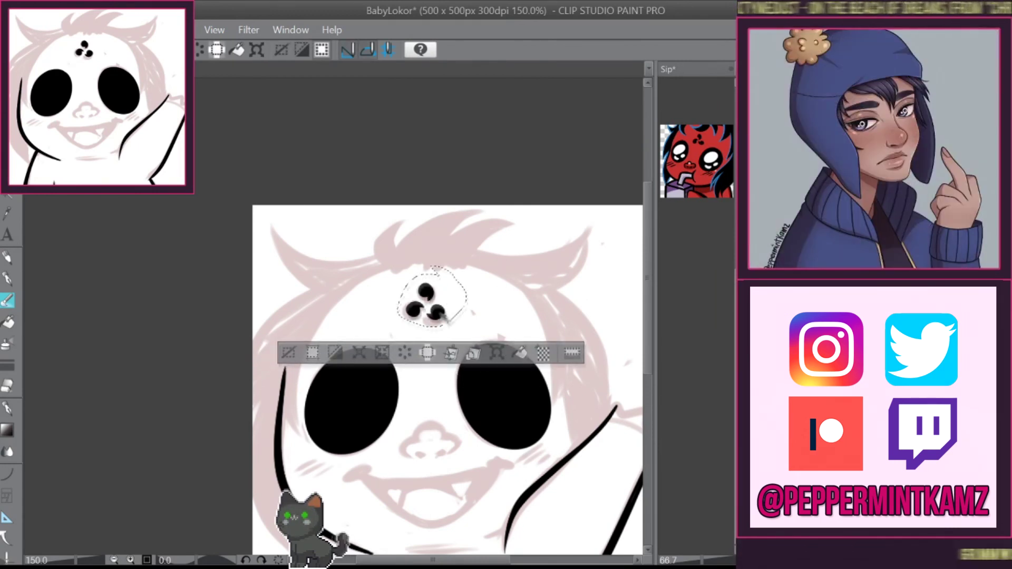
{"action": "key", "text": "ctrl+d"}
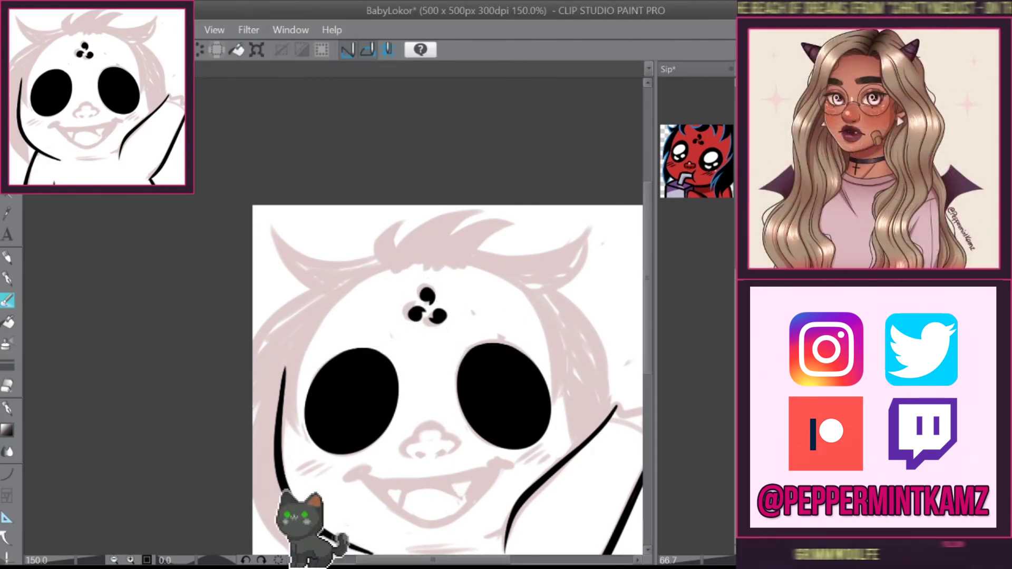
{"action": "key", "text": "ctrl+z"}
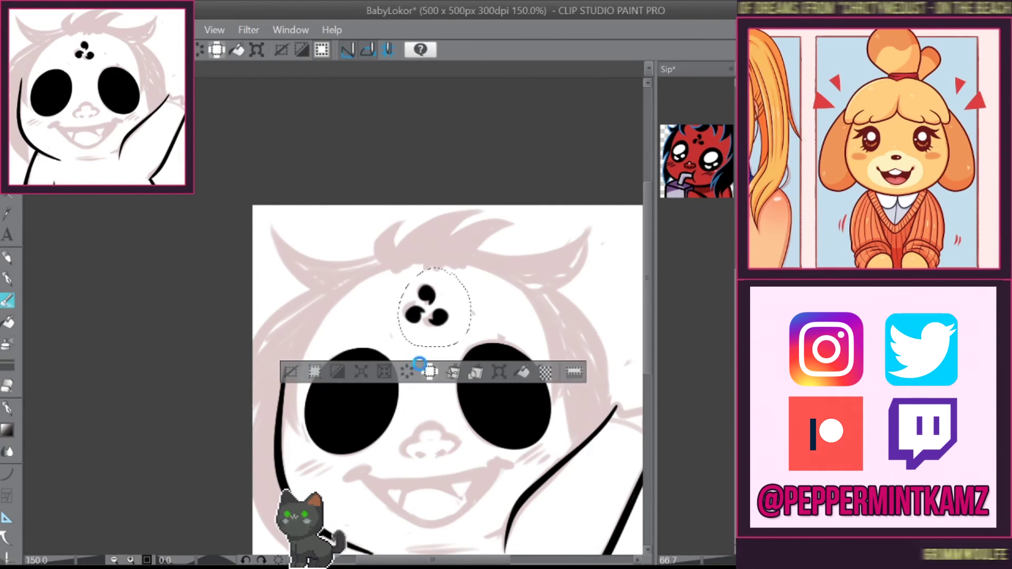
{"action": "key", "text": "ctrl+d"}
- Paint one large and two smaller white highlights in the left eye and adjust the lower one
{"action": "scroll", "coordinate": [419, 364], "scroll_direction": "up", "scroll_amount": 2}
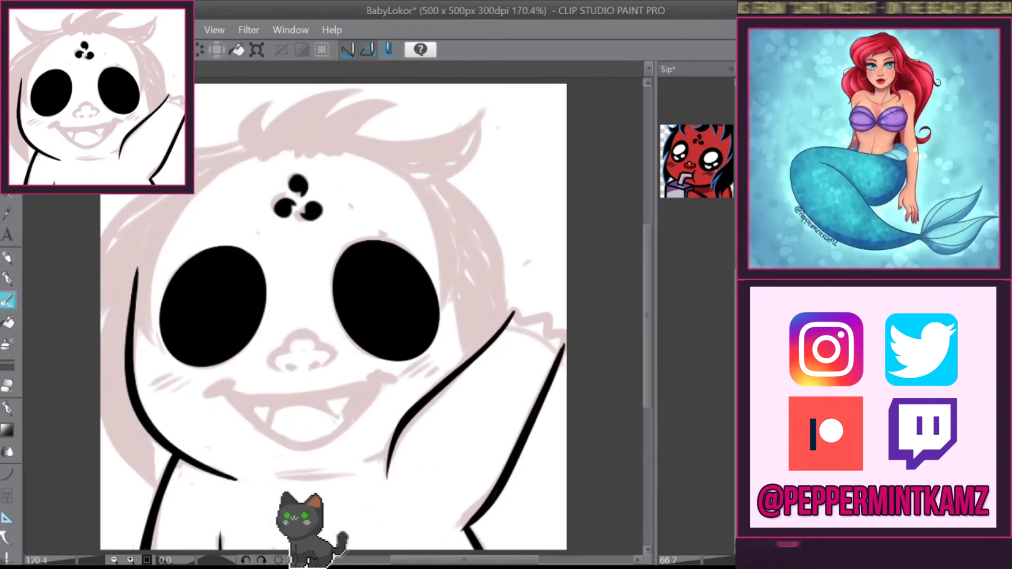
{"action": "mouse_move", "coordinate": [222, 269]}
{"action": "left_mouse_down"}
{"action": "mouse_move", "coordinate": [175, 314]}
{"action": "mouse_move", "coordinate": [224, 270]}
{"action": "mouse_move", "coordinate": [236, 322]}
{"action": "mouse_move", "coordinate": [189, 333]}
{"action": "mouse_move", "coordinate": [207, 334]}
{"action": "mouse_move", "coordinate": [221, 270]}
{"action": "mouse_move", "coordinate": [236, 320]}
{"action": "mouse_move", "coordinate": [237, 275]}
{"action": "left_mouse_up"}
{"action": "key", "text": "ctrl+z"}
{"action": "left_click_drag", "start_coordinate": [246, 313], "coordinate": [233, 327]}
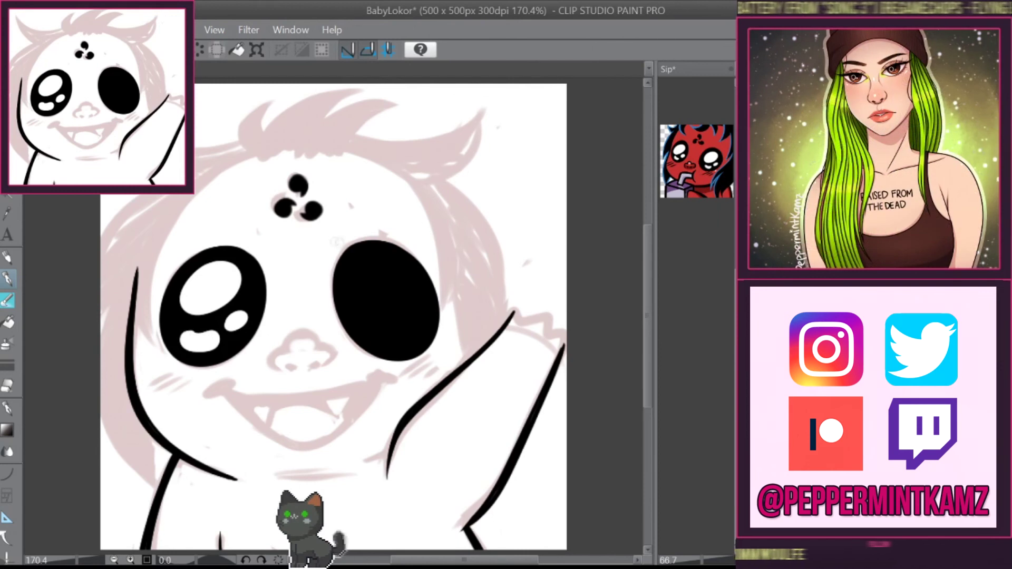
{"action": "key", "text": "ctrl+a"}
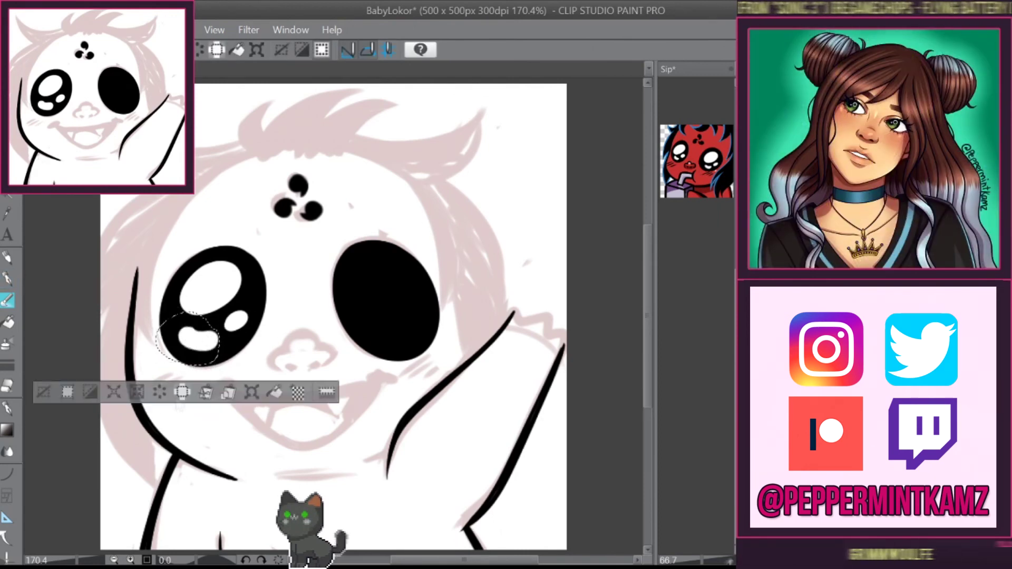
{"action": "key", "text": "ctrl+d"}
- Copy the left eye's white highlights onto the black right eye
{"action": "mouse_move", "coordinate": [259, 240]}
{"action": "left_mouse_down"}
{"action": "mouse_move", "coordinate": [240, 301]}
{"action": "mouse_move", "coordinate": [259, 240]}
{"action": "left_mouse_up"}
{"action": "key", "text": "ctrl+c"}
{"action": "key", "text": "ctrl+v"}
{"action": "key", "text": "ctrl+t"}
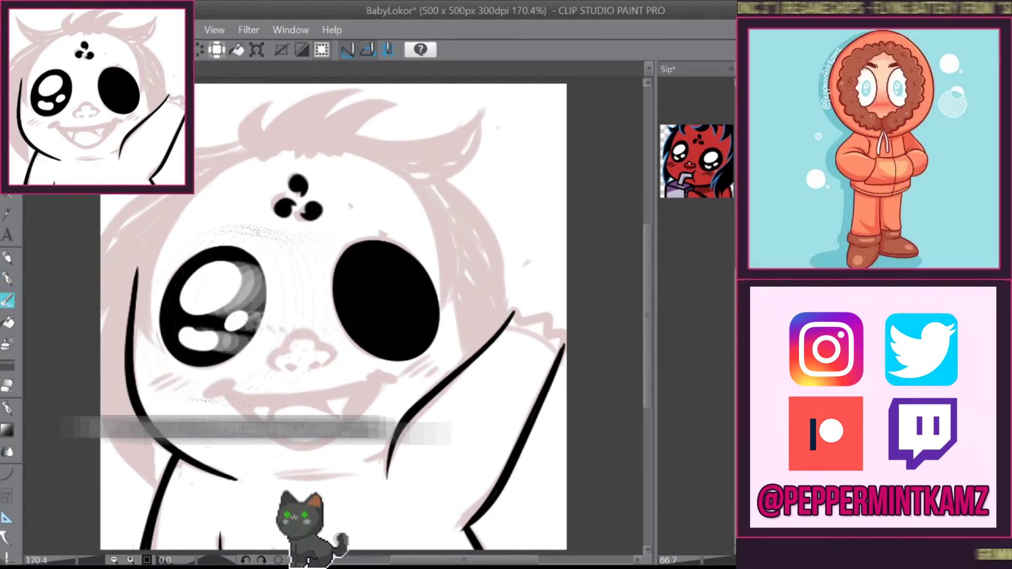
{"action": "left_click_drag", "start_coordinate": [216, 306], "coordinate": [392, 304]}
{"action": "left_click_drag", "start_coordinate": [475, 237], "coordinate": [459, 338]}
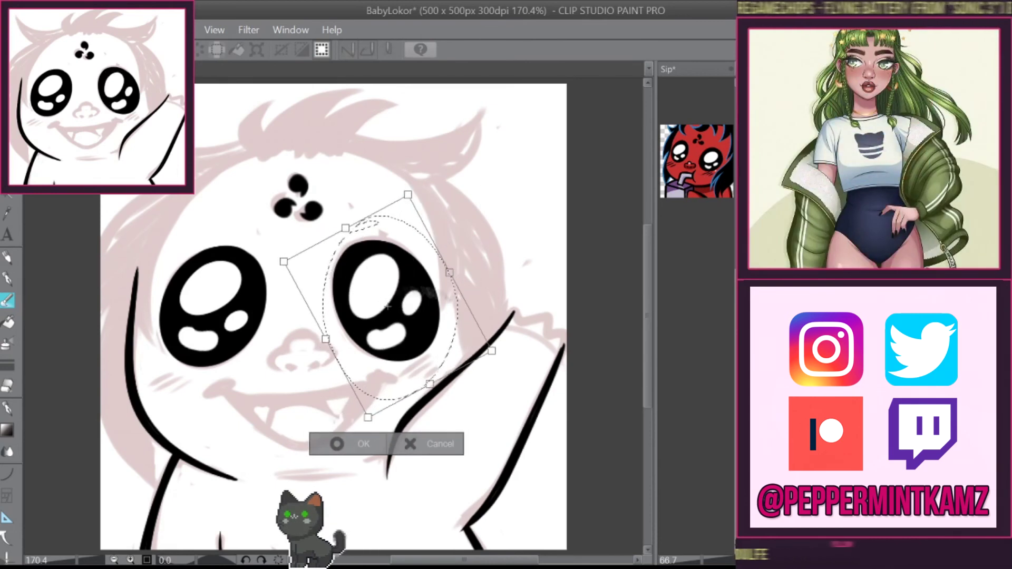
{"action": "key", "text": "Escape"}
{"action": "key", "text": "ctrl+d"}
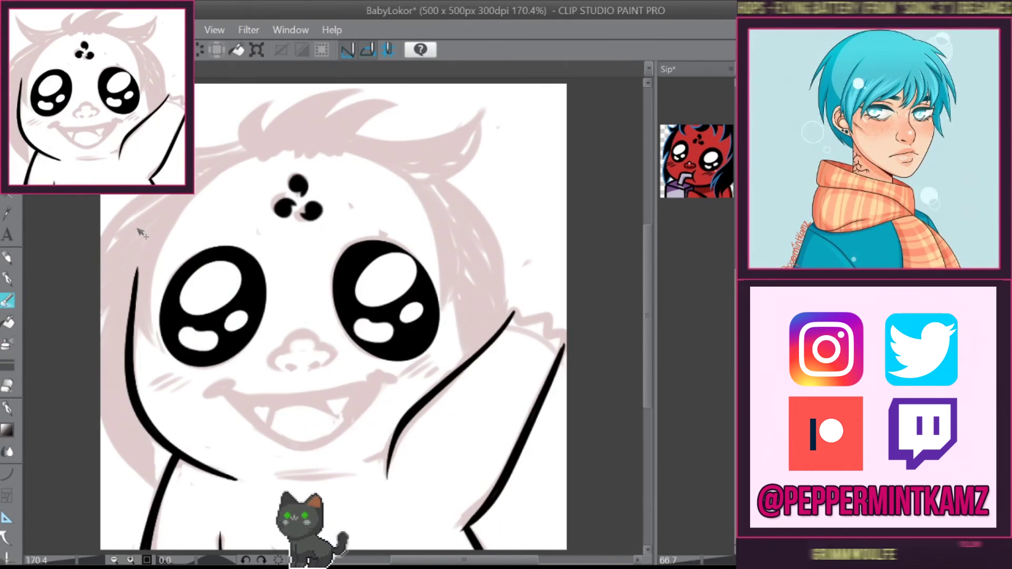
- Rework the large, small and lower white highlights in the right eye so they suit its tilt
{"action": "key", "text": "ctrl+z"}
{"action": "mouse_move", "coordinate": [379, 274]}
{"action": "left_mouse_down"}
{"action": "mouse_move", "coordinate": [373, 279]}
{"action": "mouse_move", "coordinate": [385, 277]}
{"action": "left_mouse_up"}
{"action": "left_click", "coordinate": [410, 307]}
{"action": "left_click_drag", "start_coordinate": [376, 326], "coordinate": [403, 335]}
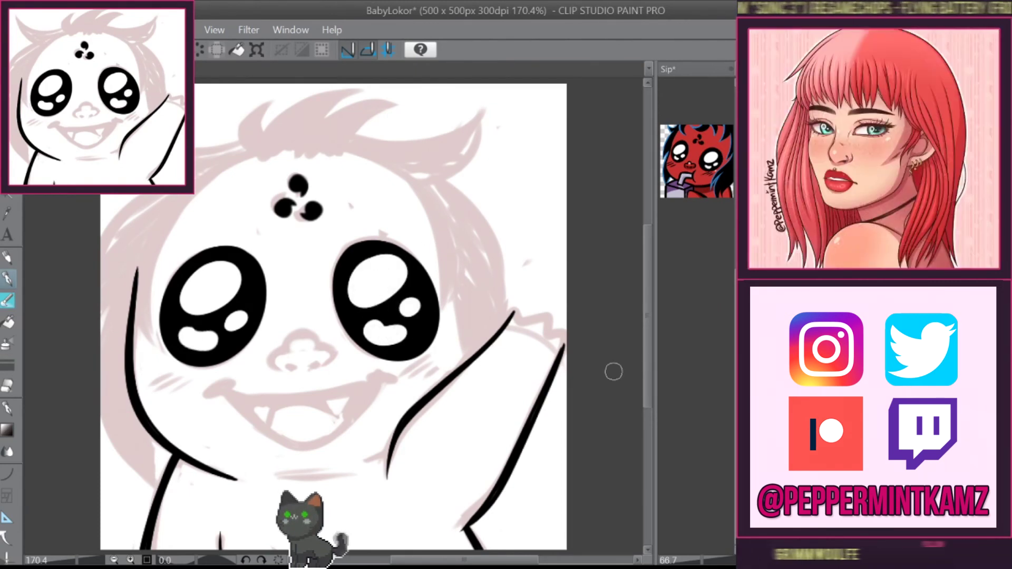
- Ink the upper line of the smile with a short thick stroke at each mouth corner
{"action": "left_click_drag", "start_coordinate": [212, 394], "coordinate": [233, 384]}
{"action": "mouse_move", "coordinate": [474, 210]}
{"action": "left_mouse_down"}
{"action": "mouse_move", "coordinate": [449, 369]}
{"action": "mouse_move", "coordinate": [263, 396]}
{"action": "mouse_move", "coordinate": [211, 264]}
{"action": "left_mouse_up"}
{"action": "left_click_drag", "start_coordinate": [316, 224], "coordinate": [262, 285]}
{"action": "key", "text": "ctrl+z"}
{"action": "left_click_drag", "start_coordinate": [384, 188], "coordinate": [255, 287]}
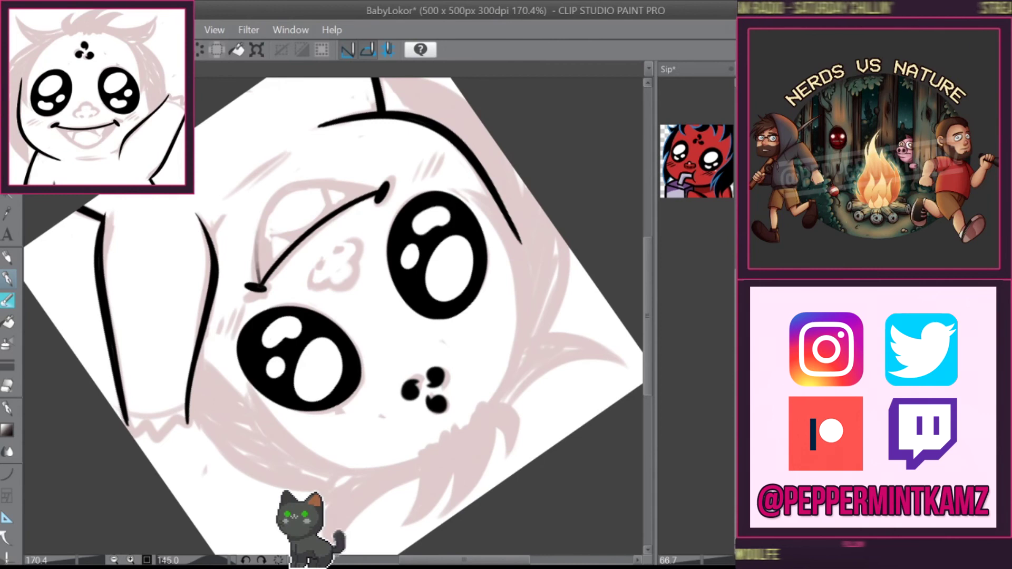
- Ink the lower curve of the open mouth from one corner to the other
{"action": "left_click_drag", "start_coordinate": [422, 158], "coordinate": [501, 264]}
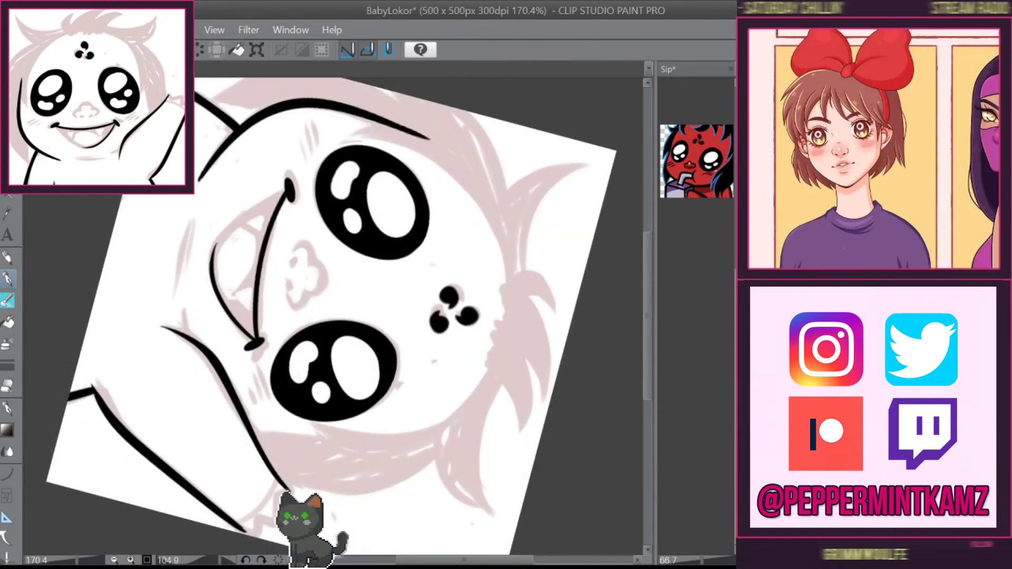
{"action": "left_click_drag", "start_coordinate": [289, 194], "coordinate": [212, 252]}
{"action": "left_click_drag", "start_coordinate": [475, 158], "coordinate": [274, 158]}
- Ink the pointed fangs and the curved tongue line inside the open mouth
{"action": "left_click_drag", "start_coordinate": [474, 158], "coordinate": [379, 121]}
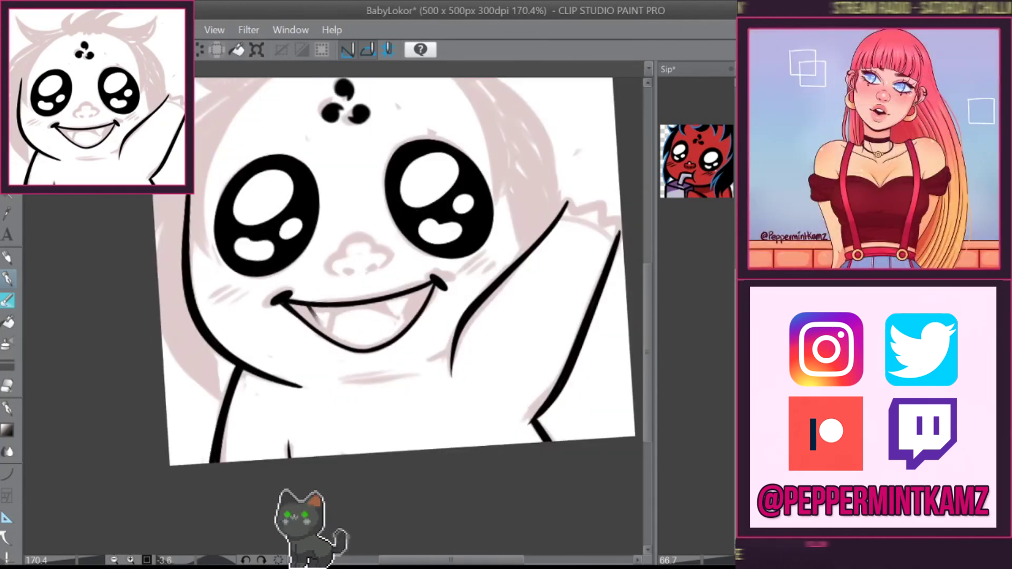
{"action": "mouse_move", "coordinate": [475, 158]}
{"action": "left_mouse_down"}
{"action": "mouse_move", "coordinate": [369, 264]}
{"action": "mouse_move", "coordinate": [469, 155]}
{"action": "left_mouse_up"}
{"action": "left_click_drag", "start_coordinate": [310, 344], "coordinate": [379, 315]}
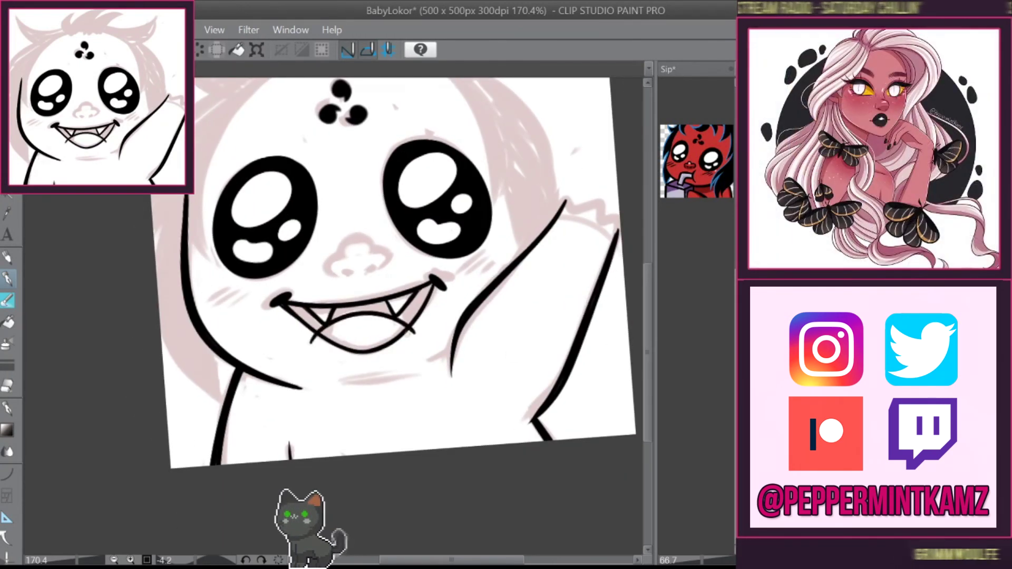
- Ink the small rounded nose with its bridge bump and nostrils between the eyes
{"action": "left_click_drag", "start_coordinate": [474, 158], "coordinate": [527, 279]}
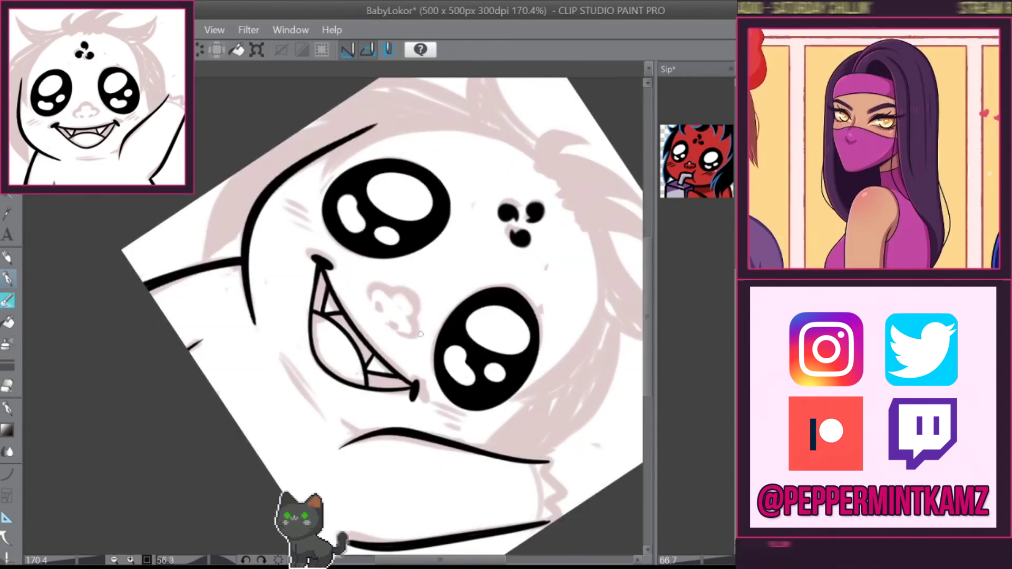
{"action": "key", "text": "ctrl+@"}
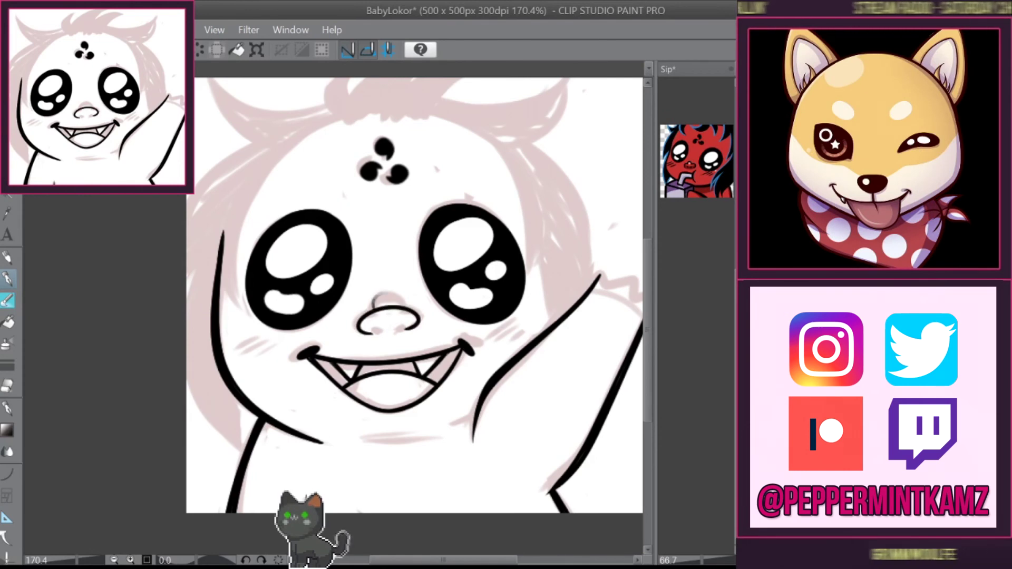
{"action": "key", "text": "ctrl+z"}
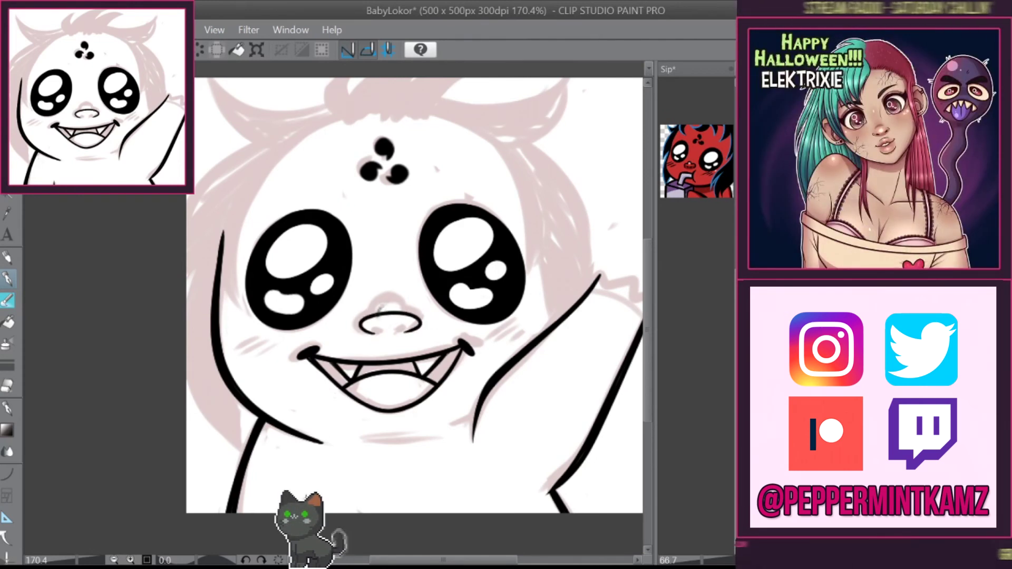
{"action": "mouse_move", "coordinate": [379, 312]}
{"action": "left_mouse_down"}
{"action": "mouse_move", "coordinate": [414, 311]}
{"action": "mouse_move", "coordinate": [372, 316]}
{"action": "mouse_move", "coordinate": [404, 316]}
{"action": "left_mouse_up"}
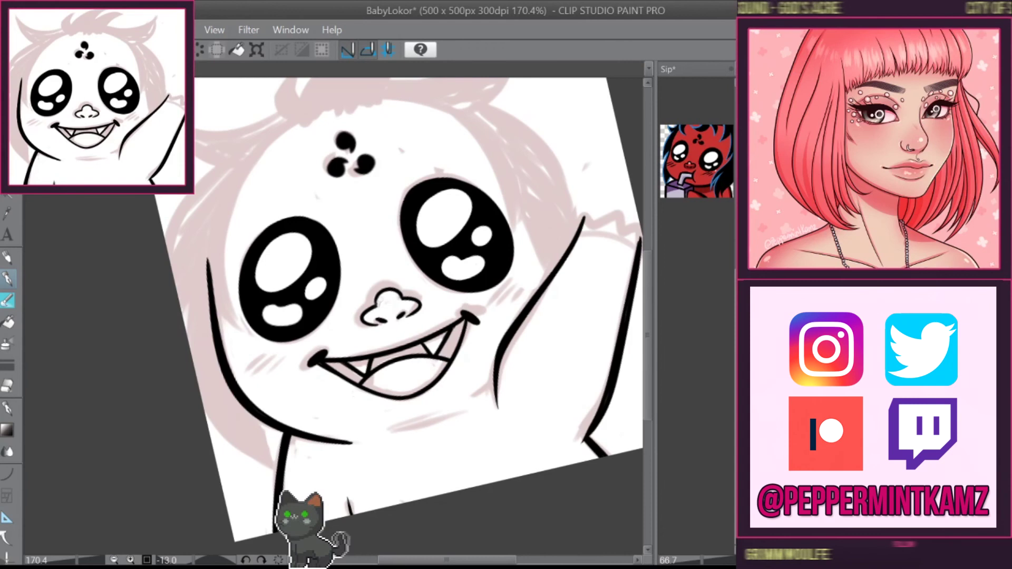
{"action": "left_click_drag", "start_coordinate": [379, 303], "coordinate": [390, 337]}
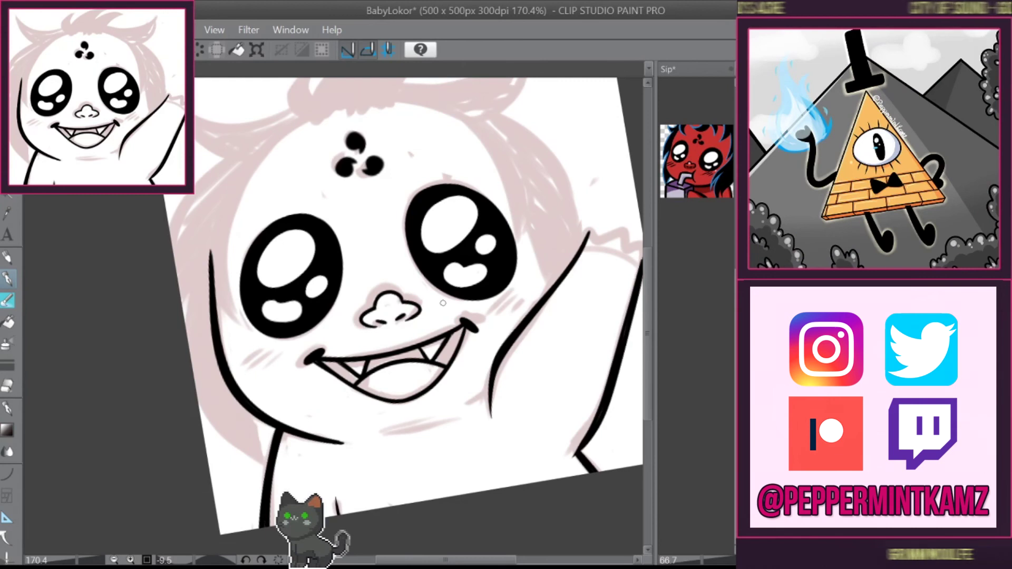
- Ink the right cheek line and the small clawed fingertips at the end of the raised arm
{"action": "mouse_move", "coordinate": [400, 257]}
{"action": "left_mouse_down"}
{"action": "mouse_move", "coordinate": [467, 182]}
{"action": "mouse_move", "coordinate": [499, 324]}
{"action": "left_mouse_up"}
{"action": "left_click_drag", "start_coordinate": [546, 256], "coordinate": [505, 240]}
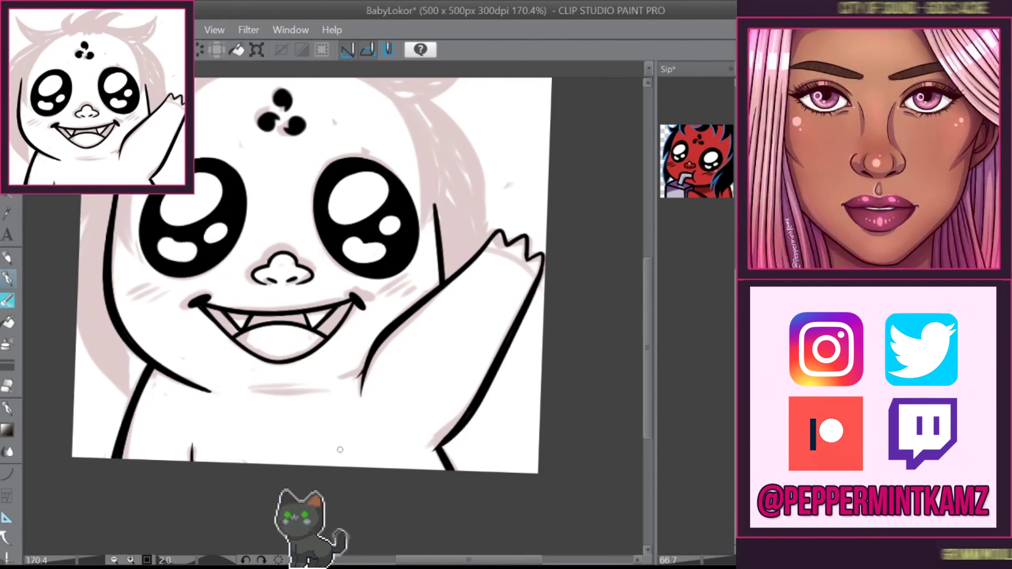
- Outline the first curved lock of the hair tuft above the forehead and fill it black
{"action": "left_click_drag", "start_coordinate": [316, 264], "coordinate": [358, 306]}
{"action": "mouse_move", "coordinate": [298, 155]}
{"action": "left_mouse_down"}
{"action": "mouse_move", "coordinate": [287, 215]}
{"action": "mouse_move", "coordinate": [385, 240]}
{"action": "left_mouse_up"}
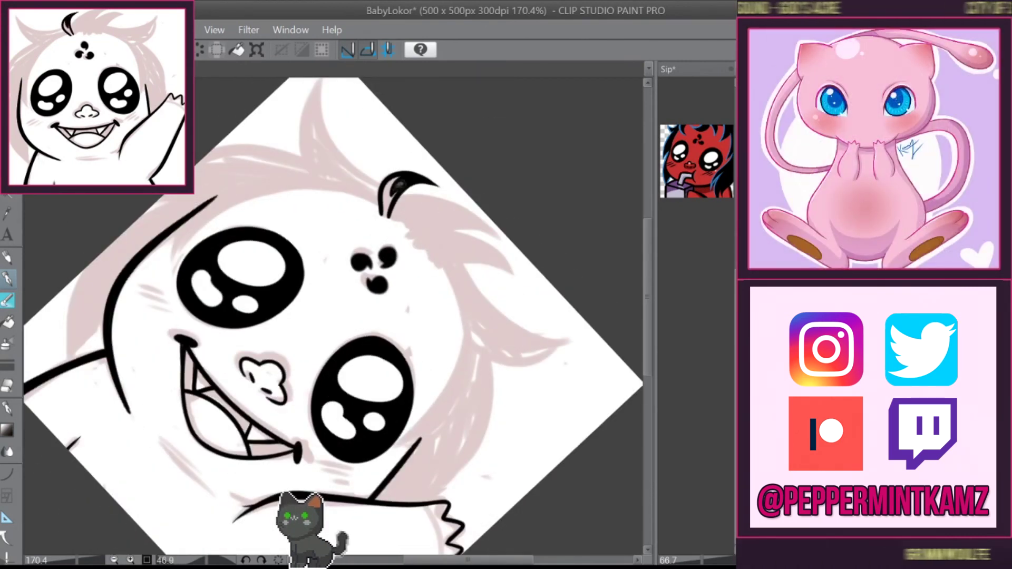
{"action": "left_click_drag", "start_coordinate": [390, 177], "coordinate": [385, 219]}
{"action": "left_click_drag", "start_coordinate": [369, 295], "coordinate": [327, 243]}
- Ink the sweeping second lock of the hair tuft and begin its inner strands
{"action": "left_click_drag", "start_coordinate": [321, 182], "coordinate": [417, 146]}
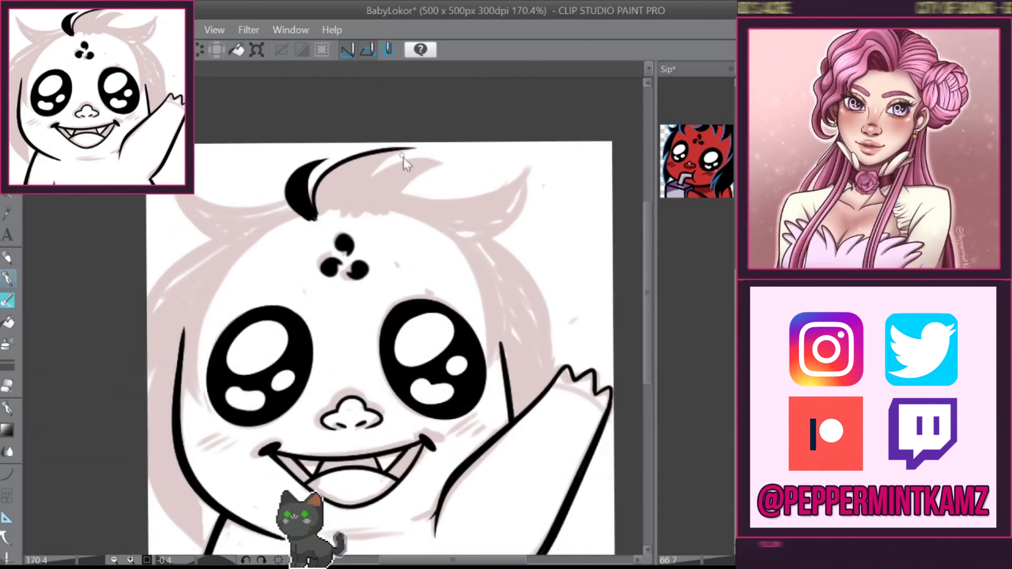
{"action": "left_click_drag", "start_coordinate": [369, 188], "coordinate": [429, 149]}
{"action": "mouse_move", "coordinate": [370, 221]}
{"action": "left_mouse_down"}
{"action": "mouse_move", "coordinate": [417, 248]}
{"action": "mouse_move", "coordinate": [388, 214]}
{"action": "left_mouse_up"}
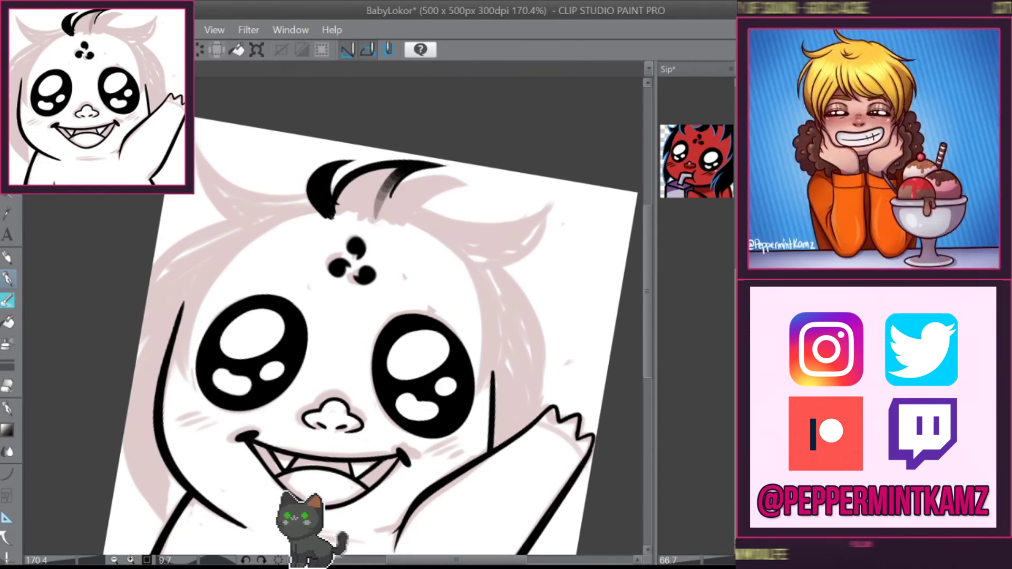
- Fill the central hair tuft with black strokes, leaving jagged strand tips along the forehead
{"action": "mouse_move", "coordinate": [379, 222]}
{"action": "left_mouse_down"}
{"action": "mouse_move", "coordinate": [388, 168]}
{"action": "mouse_move", "coordinate": [349, 196]}
{"action": "left_mouse_up"}
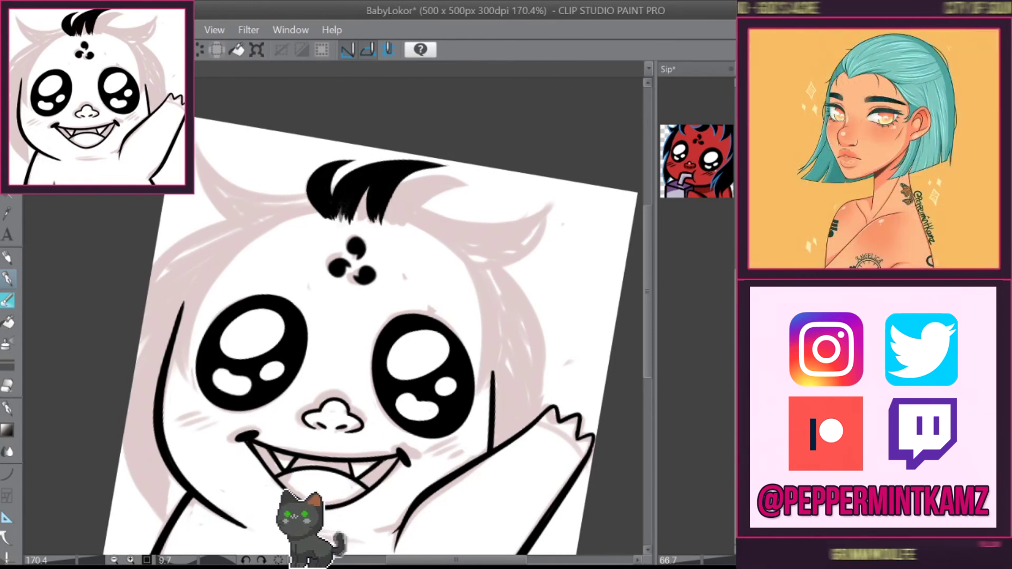
{"action": "left_click_drag", "start_coordinate": [401, 337], "coordinate": [369, 296]}
{"action": "mouse_move", "coordinate": [378, 212]}
{"action": "left_mouse_down"}
{"action": "mouse_move", "coordinate": [431, 154]}
{"action": "mouse_move", "coordinate": [355, 212]}
{"action": "left_mouse_up"}
{"action": "left_click_drag", "start_coordinate": [401, 337], "coordinate": [369, 306]}
{"action": "left_click_drag", "start_coordinate": [387, 169], "coordinate": [352, 196]}
{"action": "left_click_drag", "start_coordinate": [369, 305], "coordinate": [390, 316]}
- Ink the pointed left hair lock in solid black, with the head contour and strands beside the left eye
{"action": "left_click_drag", "start_coordinate": [475, 316], "coordinate": [324, 412]}
{"action": "left_click_drag", "start_coordinate": [548, 220], "coordinate": [288, 130]}
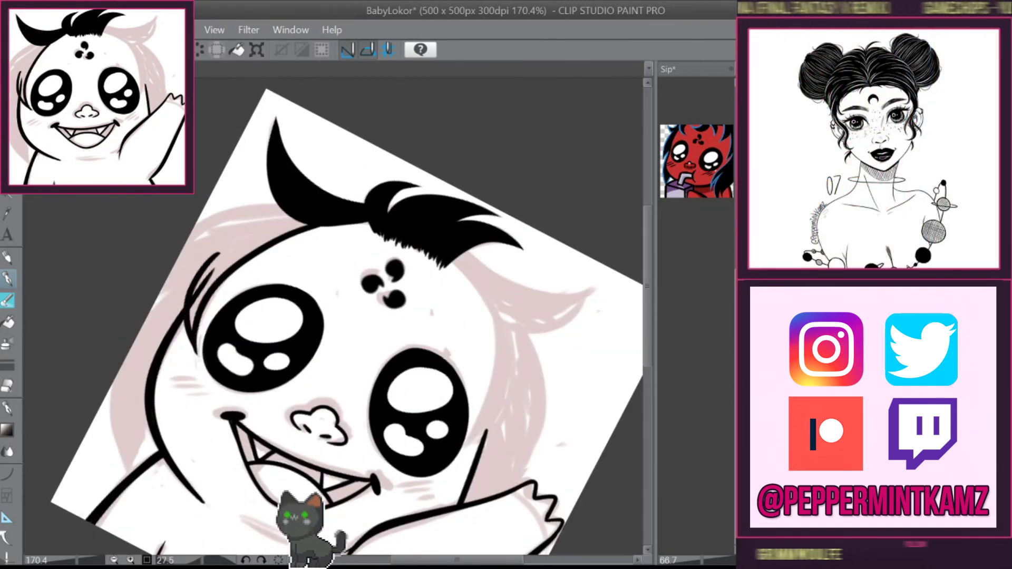
- Ink the left side hair in solid black, from below the pointed lock down beside the left eye
{"action": "mouse_move", "coordinate": [288, 214]}
{"action": "left_mouse_down"}
{"action": "mouse_move", "coordinate": [195, 264]}
{"action": "mouse_move", "coordinate": [185, 306]}
{"action": "left_mouse_up"}
{"action": "left_click_drag", "start_coordinate": [192, 271], "coordinate": [158, 300]}
{"action": "mouse_move", "coordinate": [279, 203]}
{"action": "left_mouse_down"}
{"action": "mouse_move", "coordinate": [203, 266]}
{"action": "mouse_move", "coordinate": [248, 427]}
{"action": "left_mouse_up"}
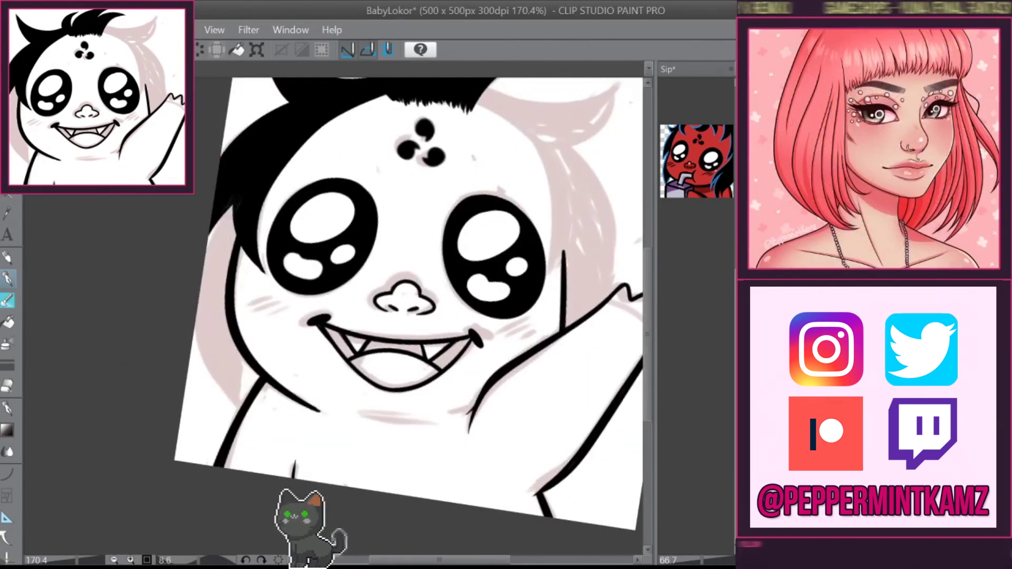
- Fill the lower left hair lock in black, hanging behind the cheek and tapering to a point at the shoulder
{"action": "left_click_drag", "start_coordinate": [474, 221], "coordinate": [369, 137]}
{"action": "left_click_drag", "start_coordinate": [246, 264], "coordinate": [203, 308]}
{"action": "mouse_move", "coordinate": [327, 185]}
{"action": "left_mouse_down"}
{"action": "mouse_move", "coordinate": [211, 292]}
{"action": "mouse_move", "coordinate": [222, 258]}
{"action": "left_mouse_up"}
{"action": "left_click_drag", "start_coordinate": [343, 167], "coordinate": [287, 187]}
{"action": "left_click_drag", "start_coordinate": [369, 137], "coordinate": [464, 226]}
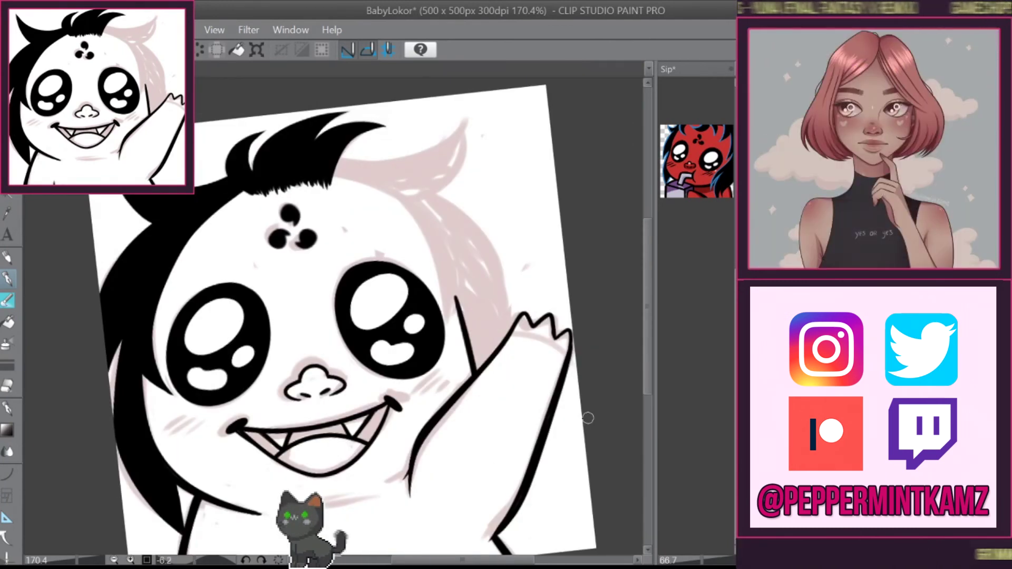
{"action": "left_click_drag", "start_coordinate": [464, 227], "coordinate": [507, 295]}
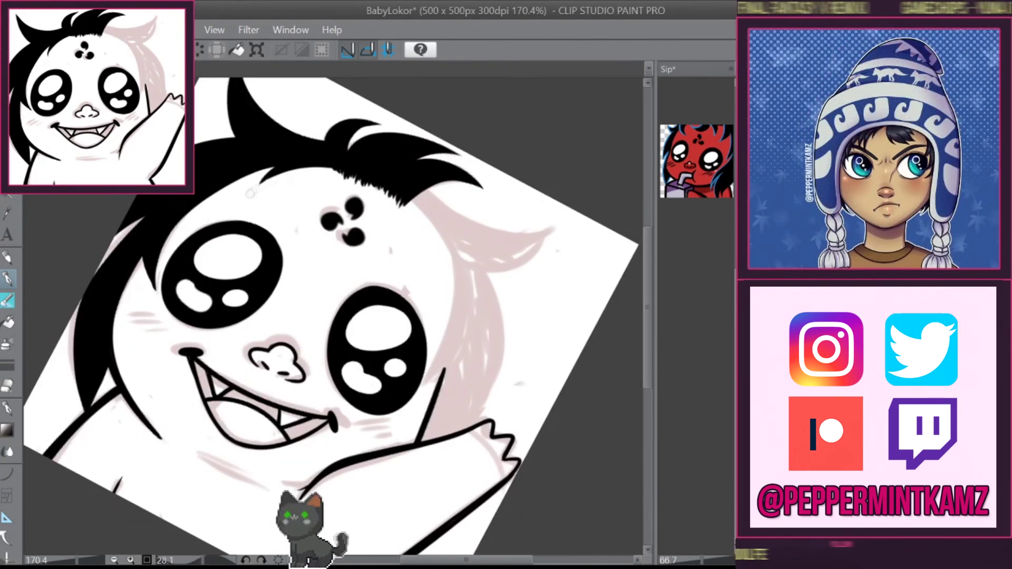
- Ink the pointed right hair lock and the right side hair in solid black down to the raised arm
{"action": "mouse_move", "coordinate": [209, 253]}
{"action": "left_mouse_down"}
{"action": "mouse_move", "coordinate": [415, 329]}
{"action": "mouse_move", "coordinate": [390, 337]}
{"action": "mouse_move", "coordinate": [380, 317]}
{"action": "left_mouse_up"}
{"action": "mouse_move", "coordinate": [417, 227]}
{"action": "left_mouse_down"}
{"action": "mouse_move", "coordinate": [364, 337]}
{"action": "mouse_move", "coordinate": [351, 285]}
{"action": "left_mouse_up"}
{"action": "left_click_drag", "start_coordinate": [490, 181], "coordinate": [264, 274]}
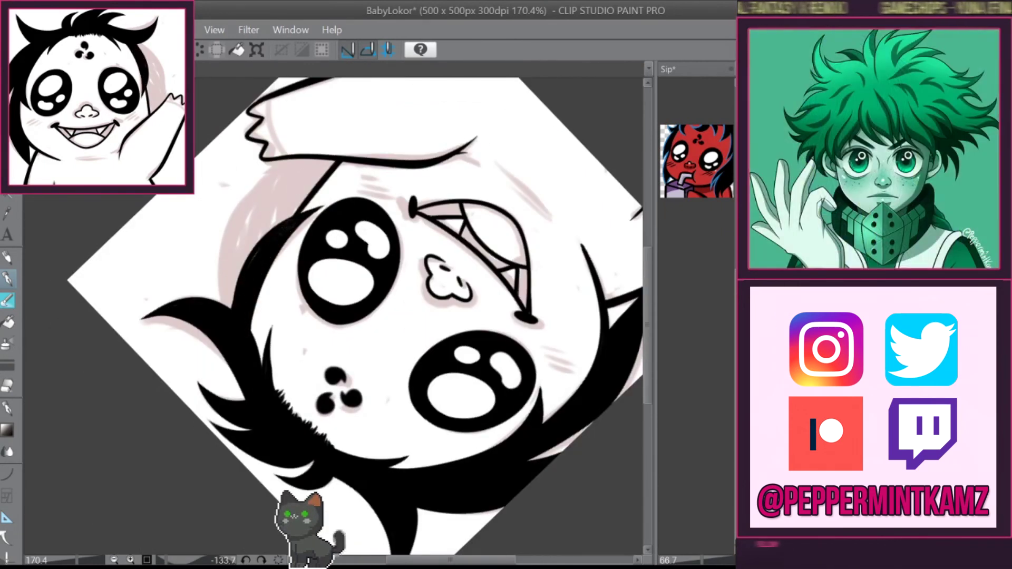
{"action": "left_click_drag", "start_coordinate": [335, 146], "coordinate": [264, 285]}
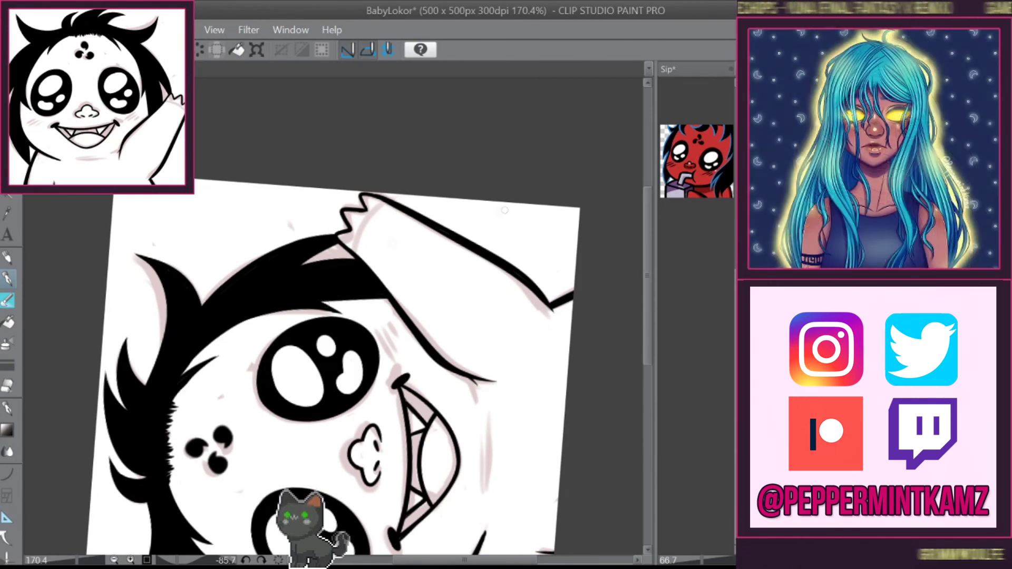
- Draw short slanted black hatch lines on both cheeks beneath the eyes
{"action": "key", "text": "ctrl+@"}
{"action": "key", "text": "ctrl+minus"}
{"action": "left_click_drag", "start_coordinate": [243, 352], "coordinate": [251, 368]}
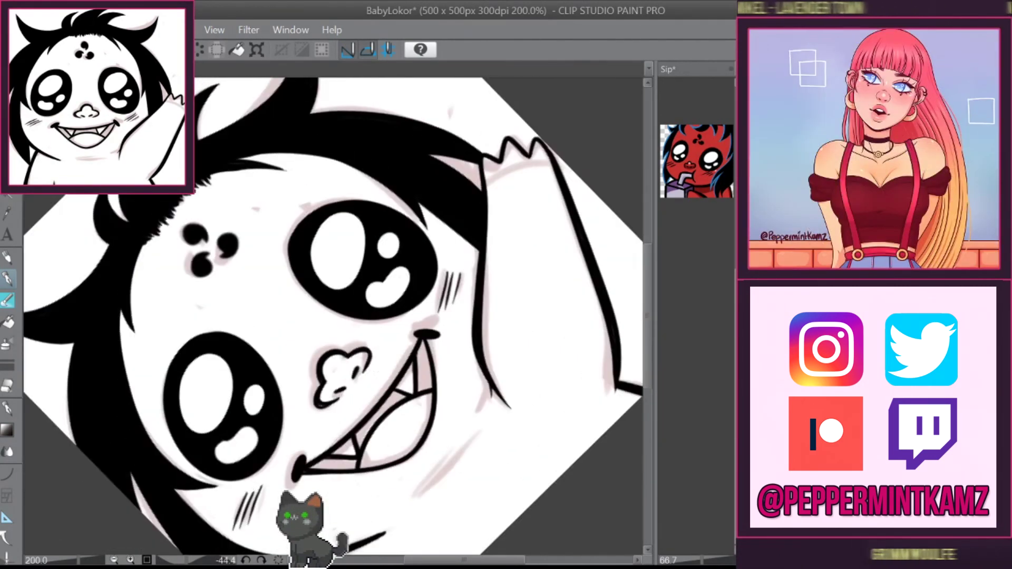
{"action": "scroll", "coordinate": [332, 316], "scroll_direction": "down", "scroll_amount": 1}
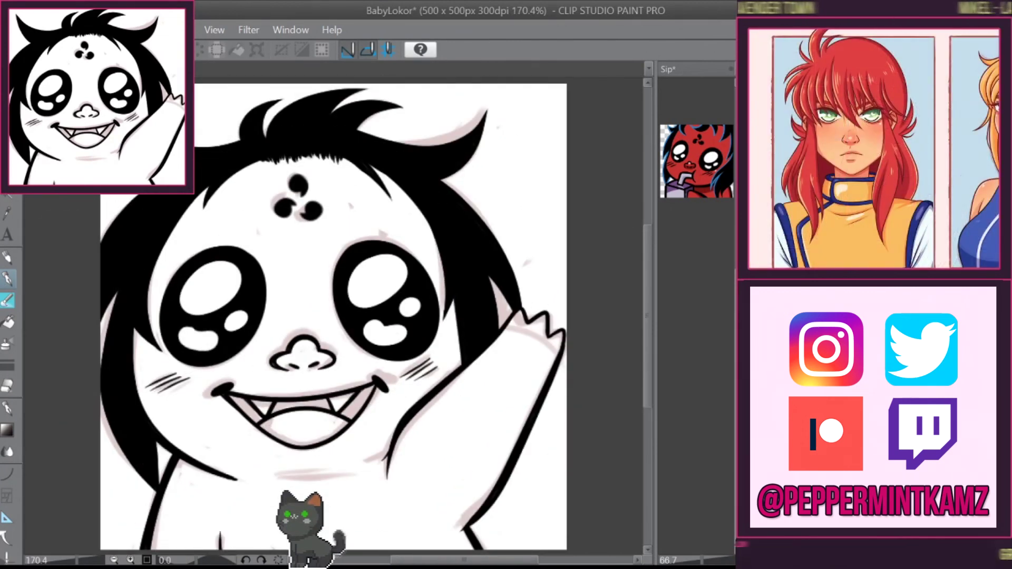
- Take the skin red from the Sip drawing and paint it along the face edges and over the raised arm
{"action": "left_click", "coordinate": [702, 283]}
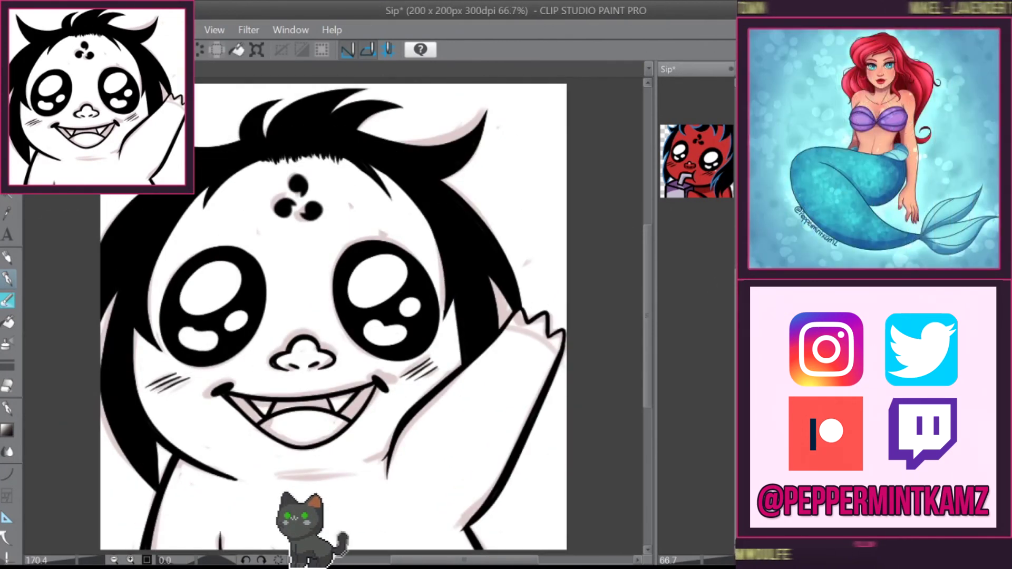
{"action": "key", "text": "ctrl+Tab"}
{"action": "mouse_move", "coordinate": [140, 338]}
{"action": "left_mouse_down"}
{"action": "mouse_move", "coordinate": [248, 488]}
{"action": "mouse_move", "coordinate": [400, 211]}
{"action": "left_mouse_up"}
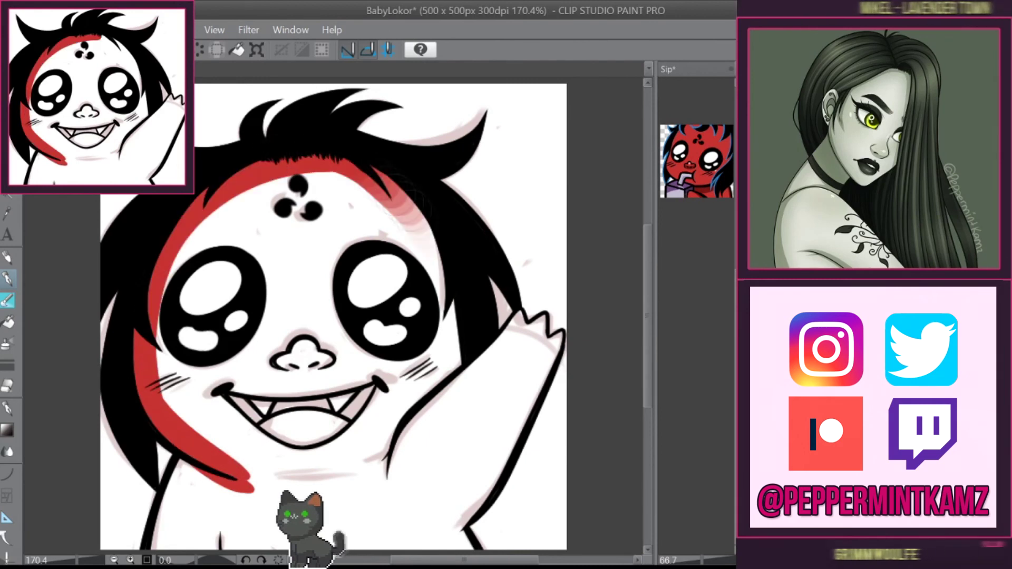
{"action": "left_click_drag", "start_coordinate": [380, 174], "coordinate": [435, 456]}
{"action": "mouse_move", "coordinate": [466, 388]}
{"action": "left_mouse_down"}
{"action": "mouse_move", "coordinate": [522, 317]}
{"action": "mouse_move", "coordinate": [560, 346]}
{"action": "left_mouse_up"}
{"action": "left_click_drag", "start_coordinate": [524, 284], "coordinate": [556, 224]}
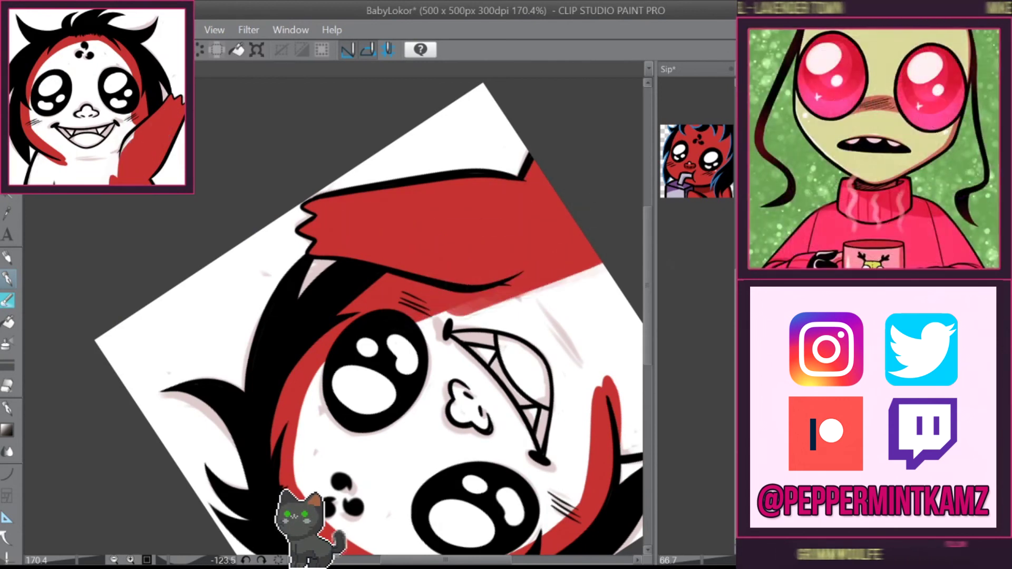
- Fill the rest of the body and face with the same red, leaving the eyes uncolored
{"action": "left_click_drag", "start_coordinate": [670, 260], "coordinate": [369, 528]}
{"action": "left_click_drag", "start_coordinate": [285, 364], "coordinate": [317, 438]}
{"action": "left_click_drag", "start_coordinate": [316, 326], "coordinate": [380, 432]}
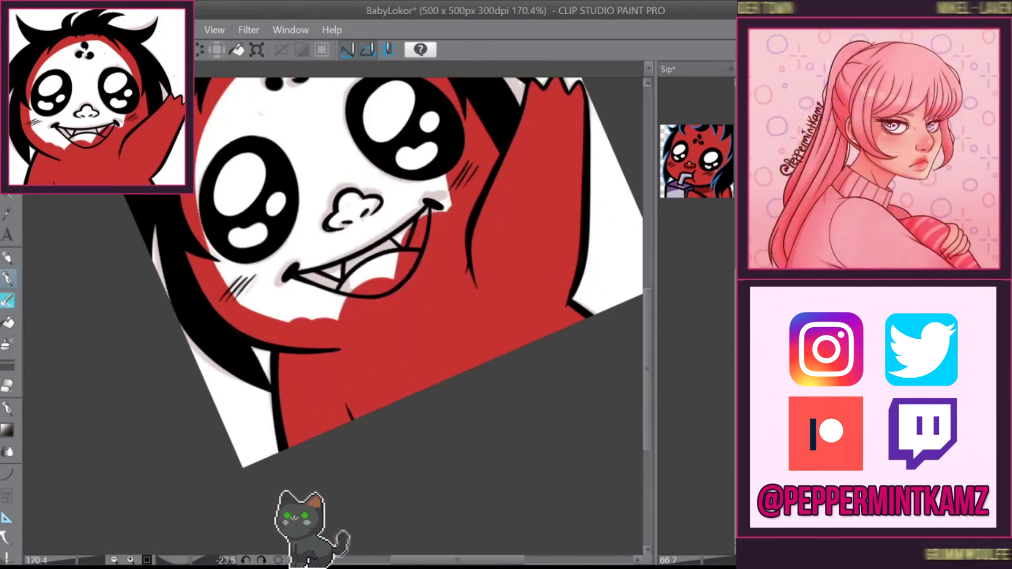
{"action": "key", "text": "ctrl+@"}
{"action": "left_click_drag", "start_coordinate": [317, 211], "coordinate": [401, 348]}
{"action": "left_click_drag", "start_coordinate": [337, 280], "coordinate": [375, 327]}
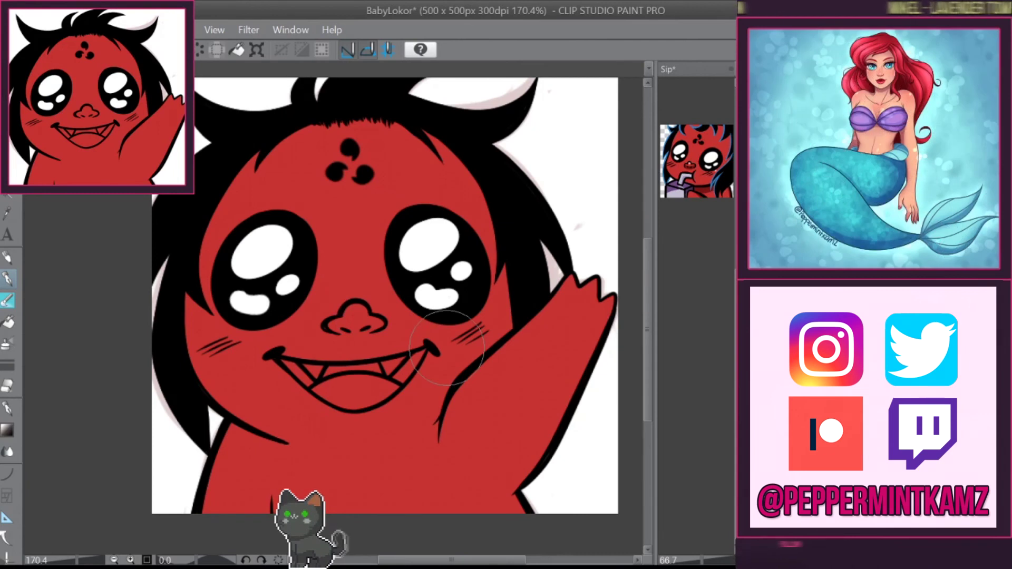
- Clear the red from inside the open mouth, keeping to the lip line around the teeth and tongue
{"action": "mouse_move", "coordinate": [421, 369]}
{"action": "left_mouse_down"}
{"action": "mouse_move", "coordinate": [501, 263]}
{"action": "mouse_move", "coordinate": [369, 159]}
{"action": "mouse_move", "coordinate": [263, 263]}
{"action": "left_mouse_up"}
{"action": "left_click_drag", "start_coordinate": [325, 253], "coordinate": [319, 342]}
{"action": "left_click_drag", "start_coordinate": [319, 295], "coordinate": [390, 232]}
{"action": "left_click_drag", "start_coordinate": [322, 327], "coordinate": [359, 248]}
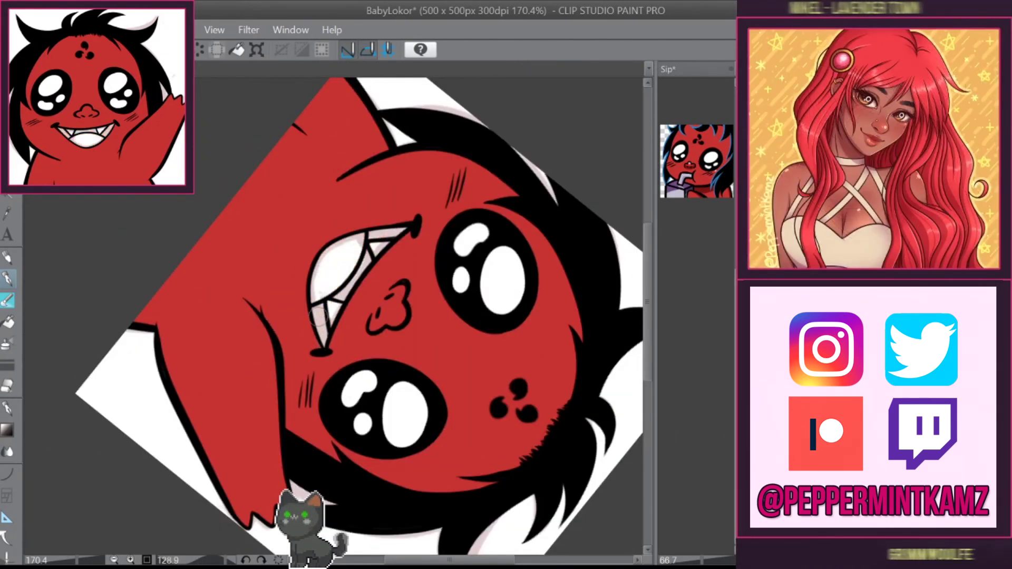
- Turn the white background dark gray and color the mouth with a pink tongue, dark red interior and white fangs
{"action": "key", "text": "ctrl+@"}
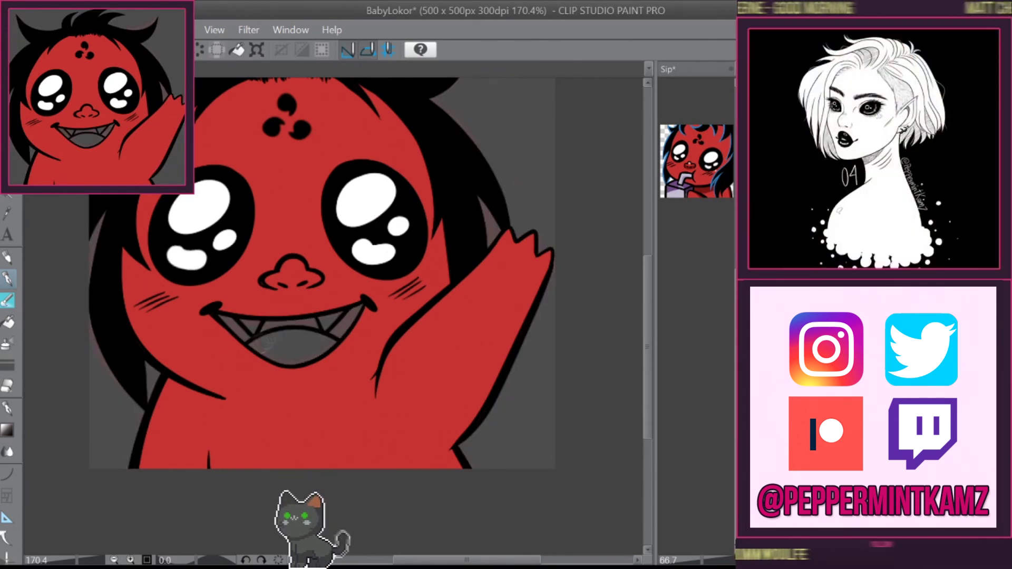
{"action": "left_click_drag", "start_coordinate": [269, 340], "coordinate": [295, 359]}
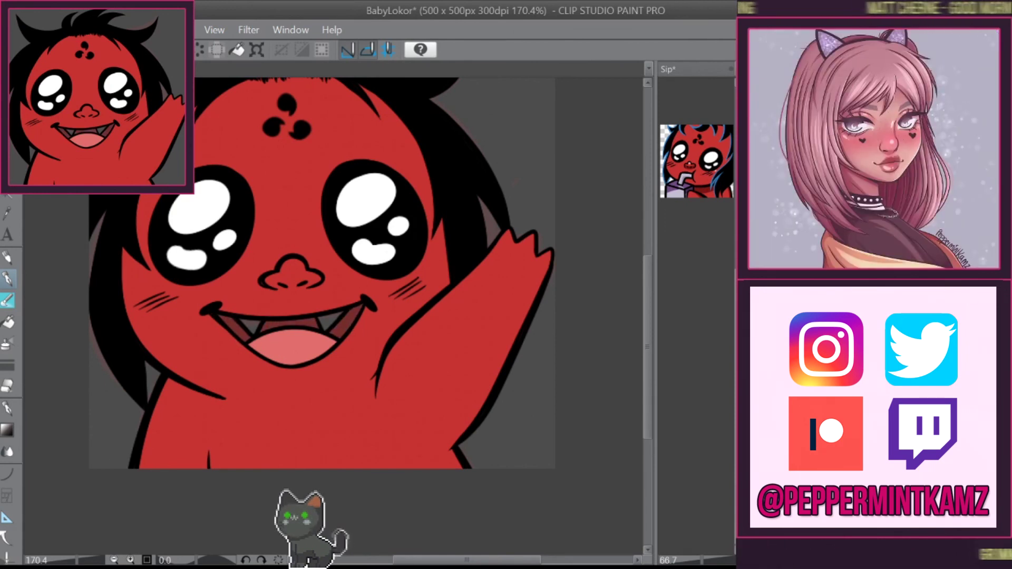
{"action": "left_click_drag", "start_coordinate": [319, 315], "coordinate": [340, 324]}
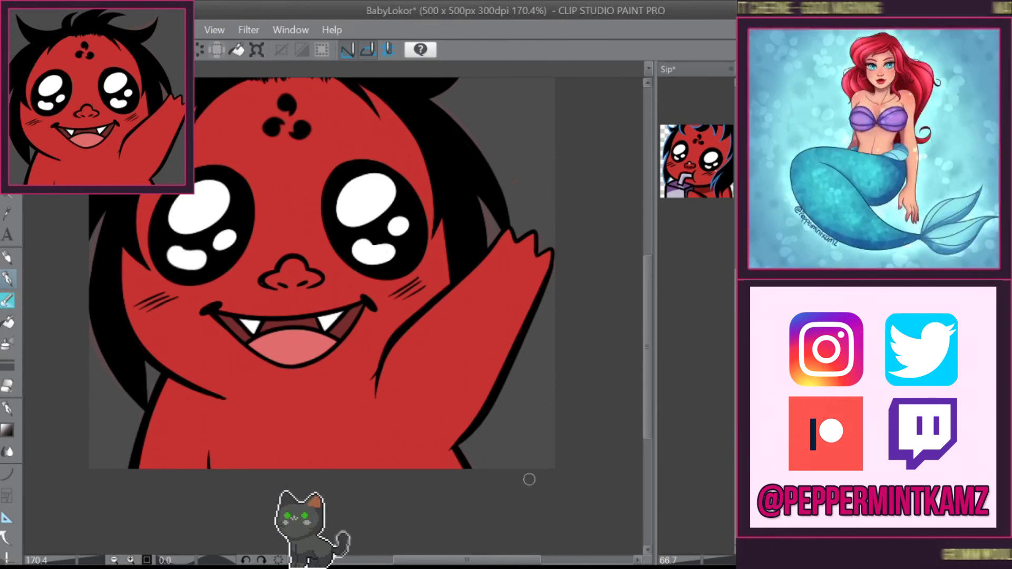
- Take the hair blue from the Sip drawing and paint thin blue rim highlights along the left side hair locks
{"action": "key", "text": "ctrl+minus"}
{"action": "key", "text": "ctrl+minus"}
{"action": "key", "text": "ctrl+minus"}
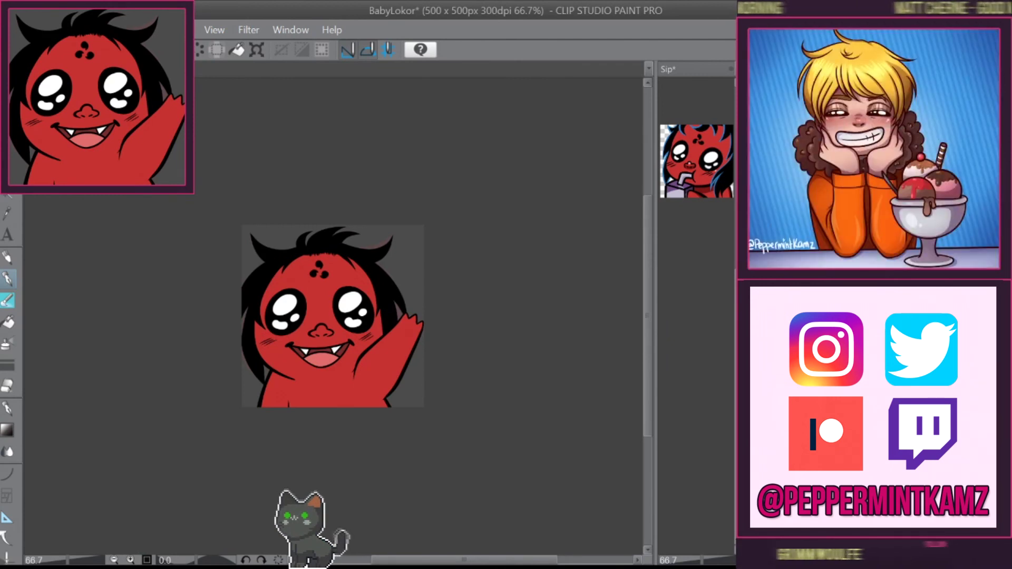
{"action": "key", "text": "ctrl+Tab"}
{"action": "key", "text": "ctrl+Tab"}
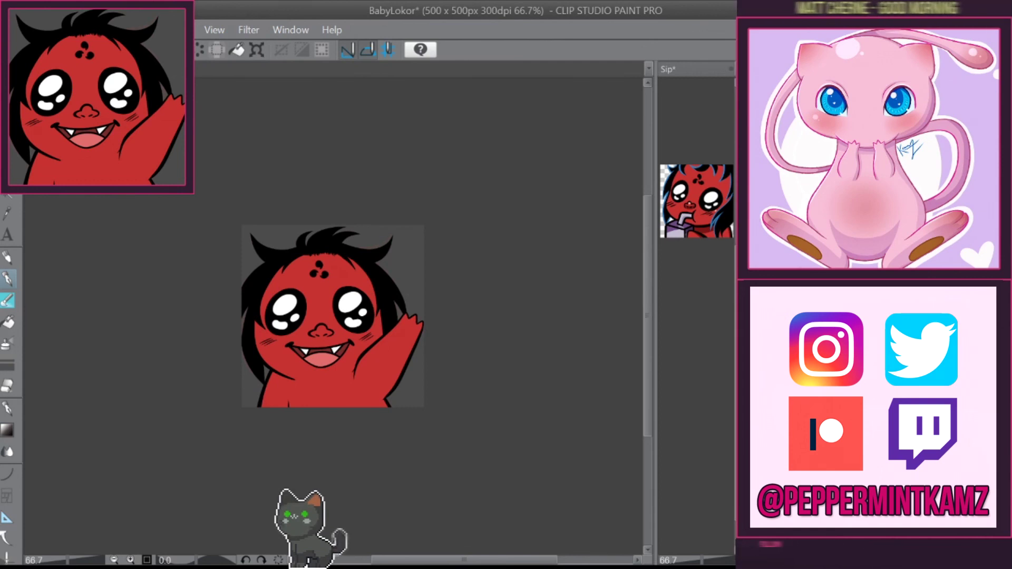
{"action": "left_click_drag", "start_coordinate": [508, 475], "coordinate": [441, 422]}
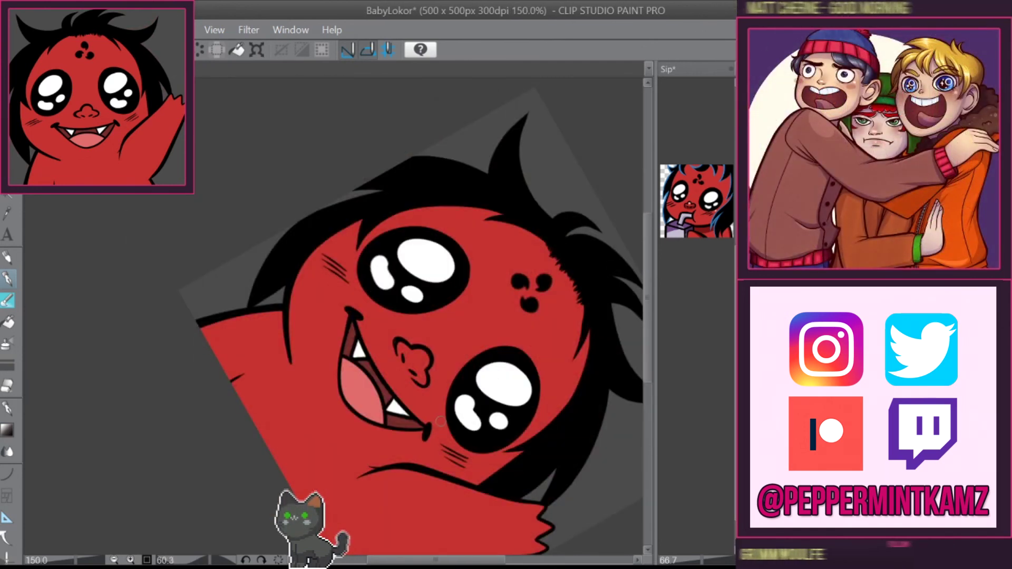
{"action": "mouse_move", "coordinate": [358, 247]}
{"action": "left_mouse_down"}
{"action": "mouse_move", "coordinate": [387, 200]}
{"action": "mouse_move", "coordinate": [443, 180]}
{"action": "left_mouse_up"}
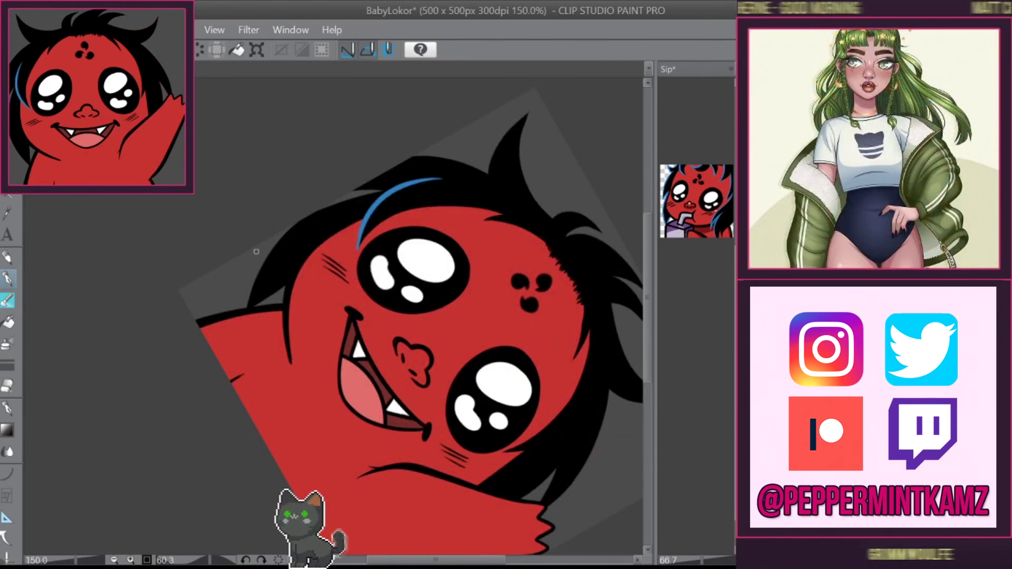
{"action": "left_click_drag", "start_coordinate": [265, 262], "coordinate": [247, 308]}
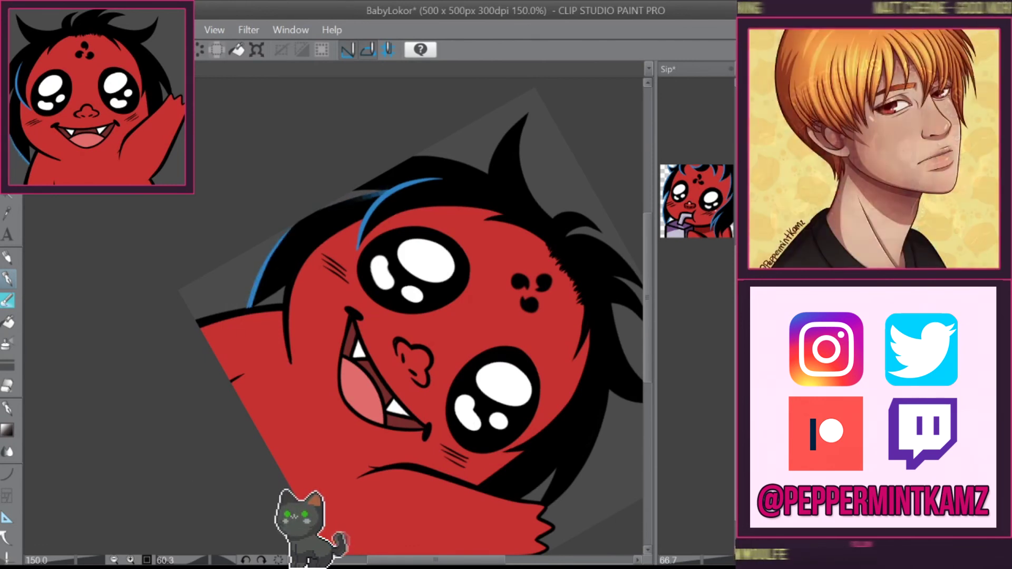
{"action": "left_click_drag", "start_coordinate": [421, 317], "coordinate": [475, 275]}
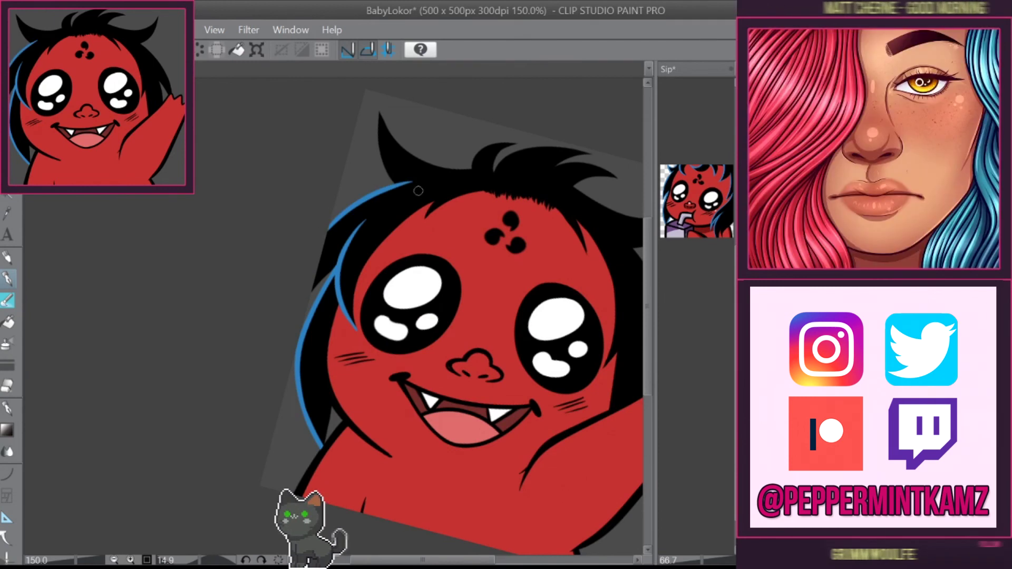
- Paint blue rim highlights on the pointed left hair lock and the first locks of the central tuft
{"action": "left_click_drag", "start_coordinate": [314, 211], "coordinate": [511, 314]}
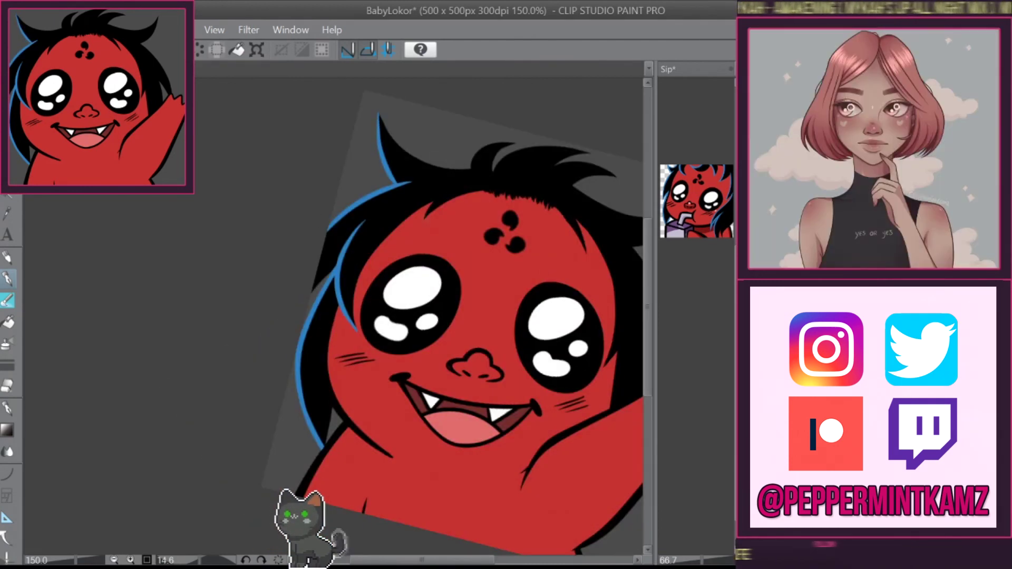
{"action": "left_click_drag", "start_coordinate": [425, 217], "coordinate": [514, 143]}
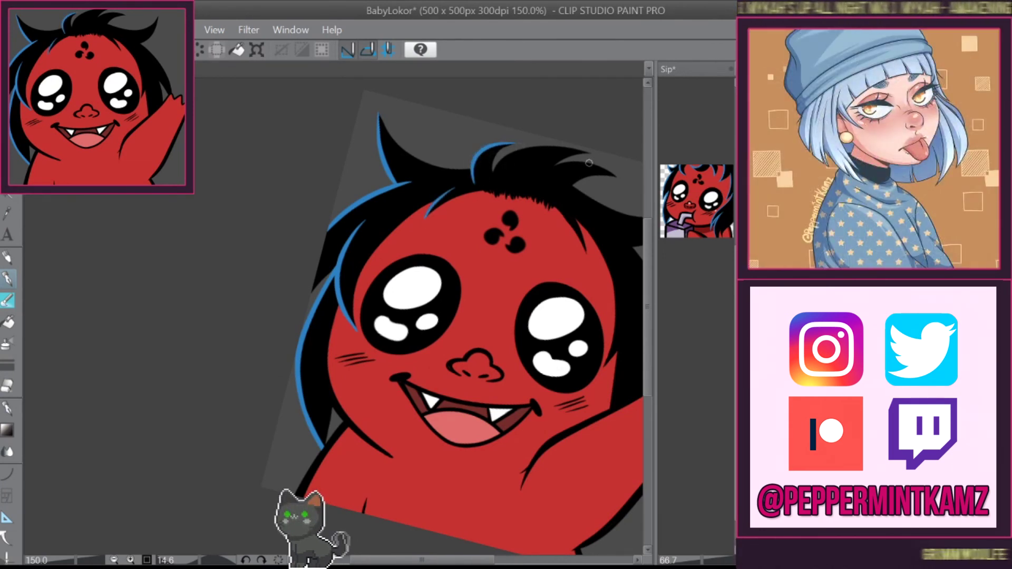
{"action": "left_click_drag", "start_coordinate": [589, 163], "coordinate": [567, 139]}
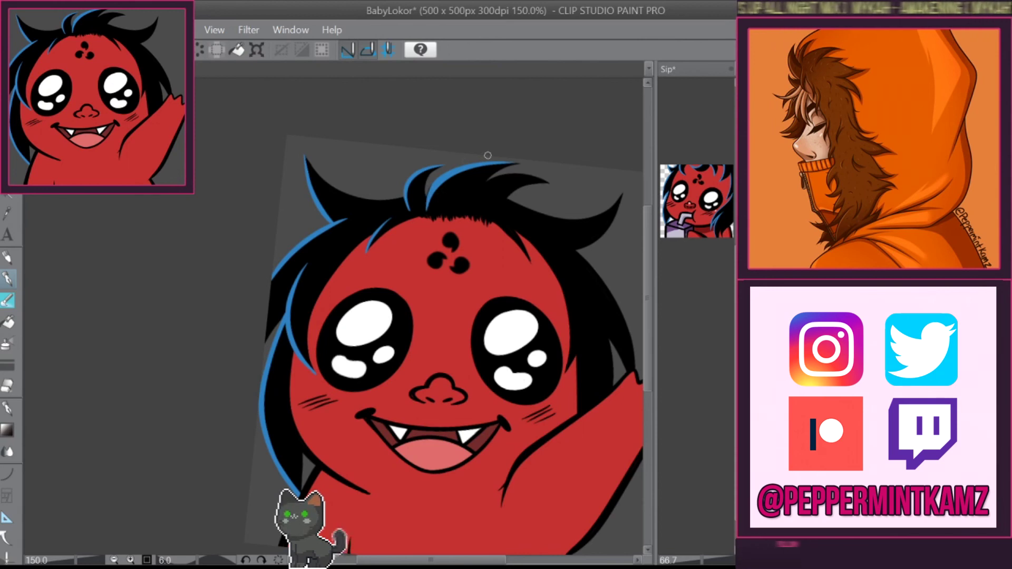
- Add blue rim highlights to the rest of the central tuft, the pointed right lock and the right side hair
{"action": "mouse_move", "coordinate": [479, 185]}
{"action": "left_mouse_down"}
{"action": "mouse_move", "coordinate": [547, 181]}
{"action": "mouse_move", "coordinate": [601, 295]}
{"action": "mouse_move", "coordinate": [475, 369]}
{"action": "mouse_move", "coordinate": [385, 306]}
{"action": "mouse_move", "coordinate": [396, 316]}
{"action": "mouse_move", "coordinate": [351, 370]}
{"action": "mouse_move", "coordinate": [369, 364]}
{"action": "mouse_move", "coordinate": [421, 296]}
{"action": "mouse_move", "coordinate": [411, 216]}
{"action": "left_mouse_up"}
{"action": "left_click_drag", "start_coordinate": [272, 182], "coordinate": [400, 274]}
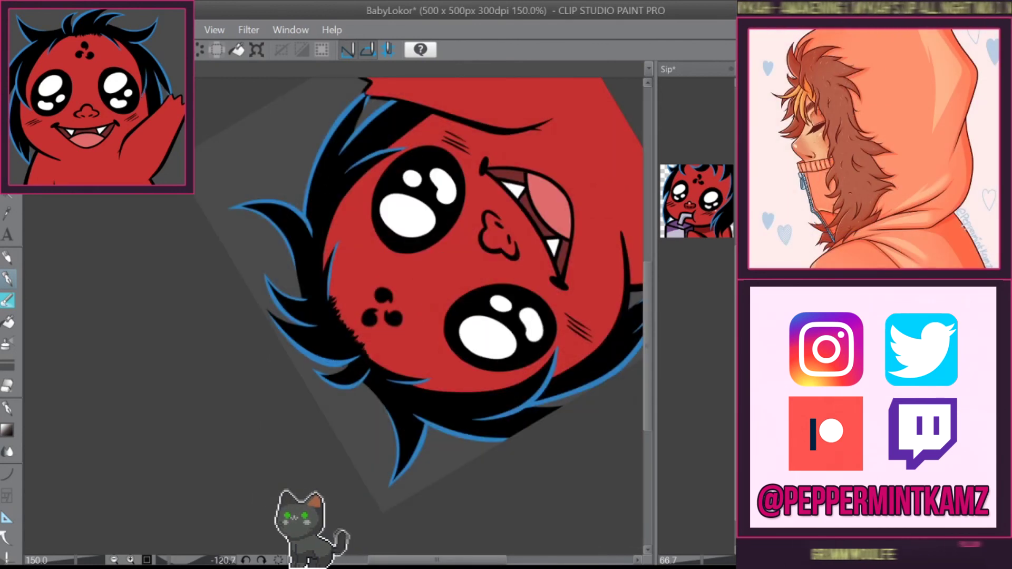
{"action": "key", "text": "ctrl+0"}
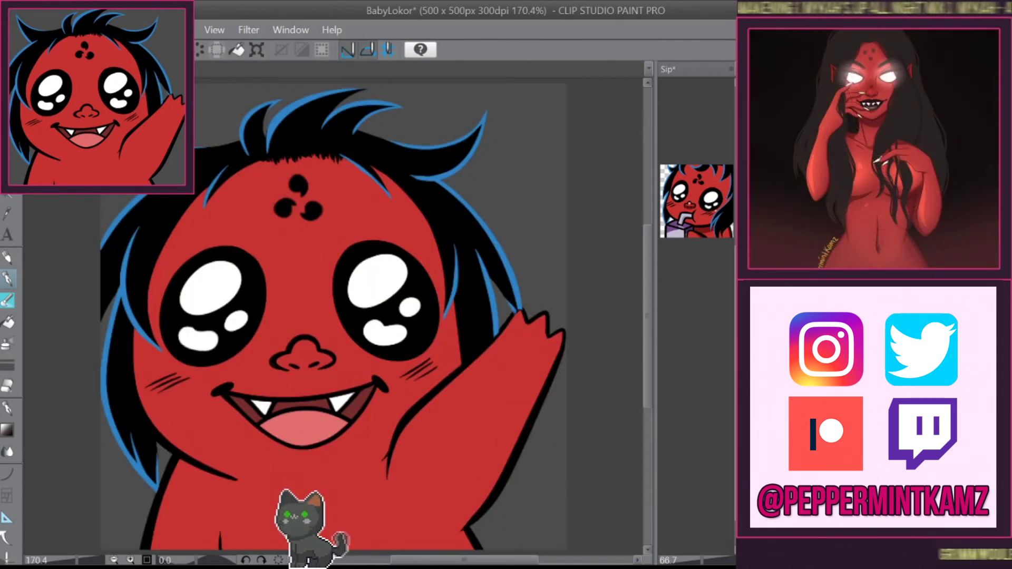
{"action": "key", "text": "ctrl+minus"}
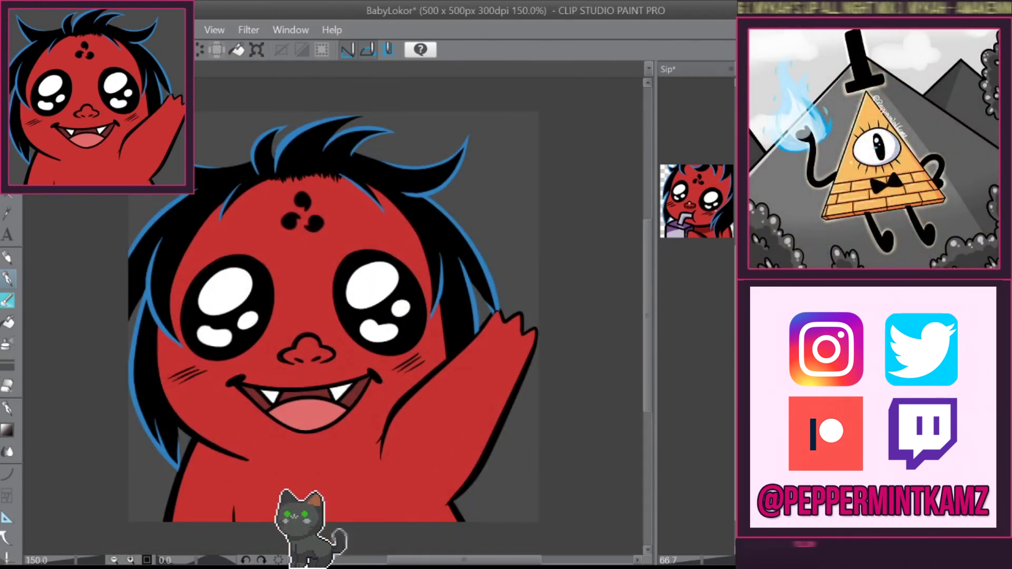
- Using the Sip drawing as reference, shade the face in dark red along the hairline and beside the raised arm
{"action": "key", "text": "ctrl+Tab"}
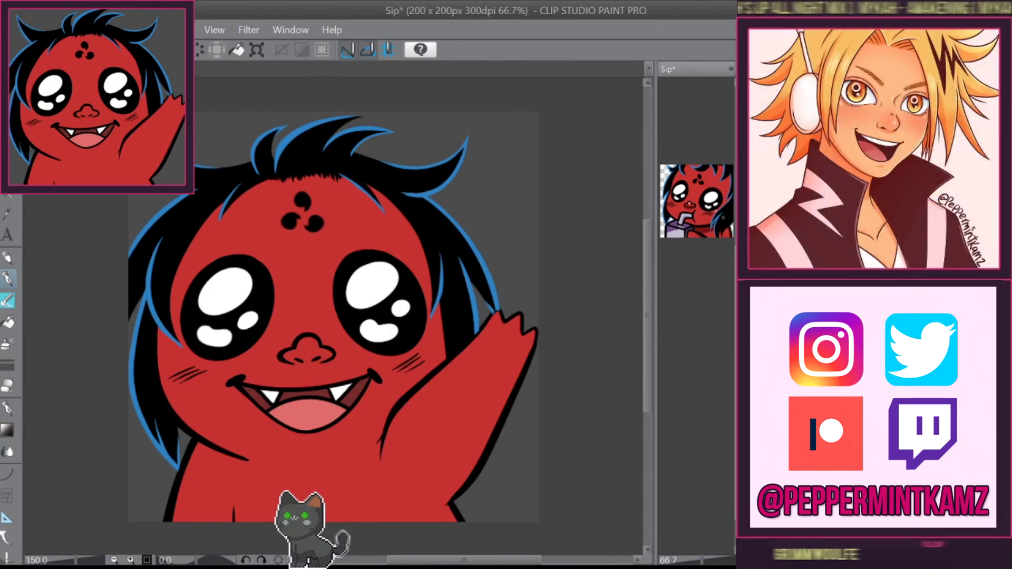
{"action": "key", "text": "ctrl+Tab"}
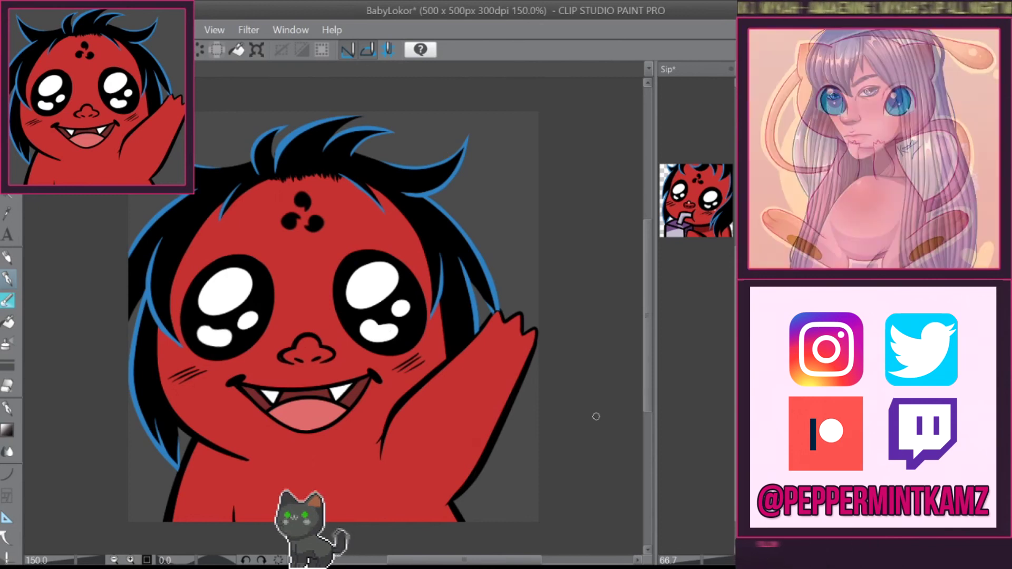
{"action": "left_click_drag", "start_coordinate": [596, 417], "coordinate": [475, 528]}
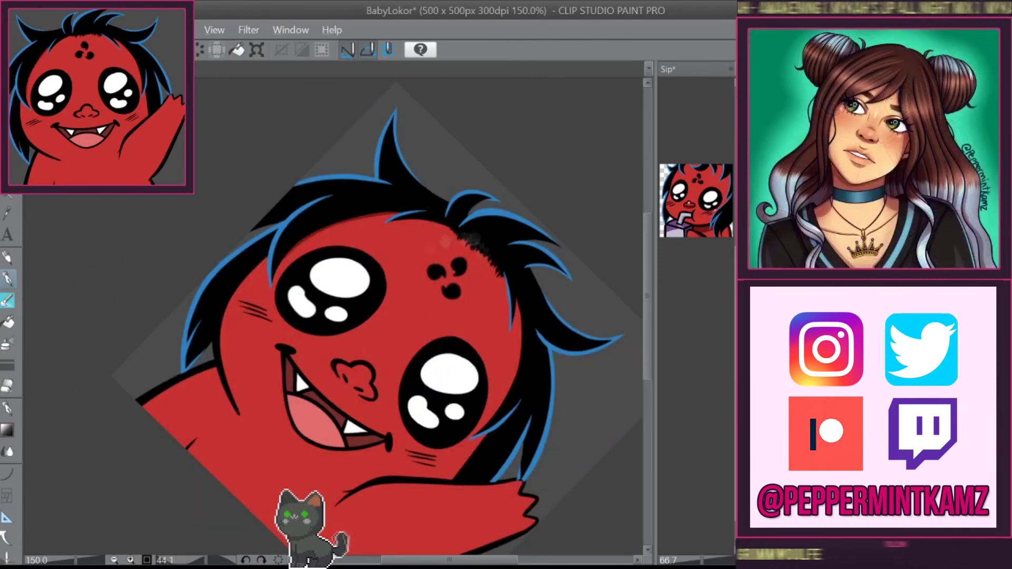
{"action": "left_click_drag", "start_coordinate": [369, 219], "coordinate": [339, 203]}
{"action": "left_click_drag", "start_coordinate": [607, 475], "coordinate": [390, 527]}
{"action": "left_click_drag", "start_coordinate": [337, 371], "coordinate": [363, 289]}
{"action": "left_click_drag", "start_coordinate": [422, 501], "coordinate": [596, 370]}
{"action": "left_click_drag", "start_coordinate": [527, 421], "coordinate": [501, 185]}
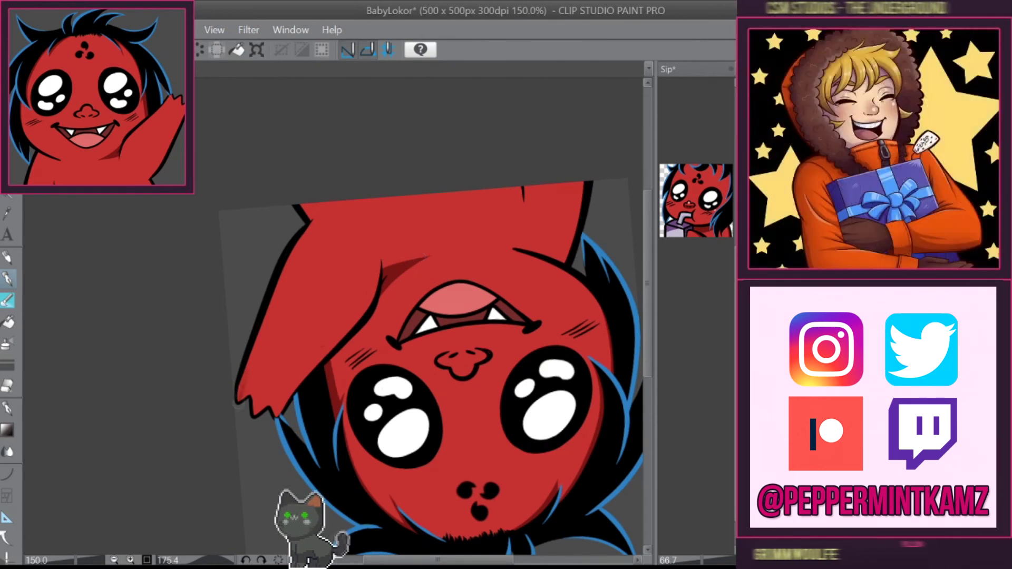
- Add dark red shading along the raised arm's outer edge, beneath the chin and on the body's edge
{"action": "left_click_drag", "start_coordinate": [419, 256], "coordinate": [362, 163]}
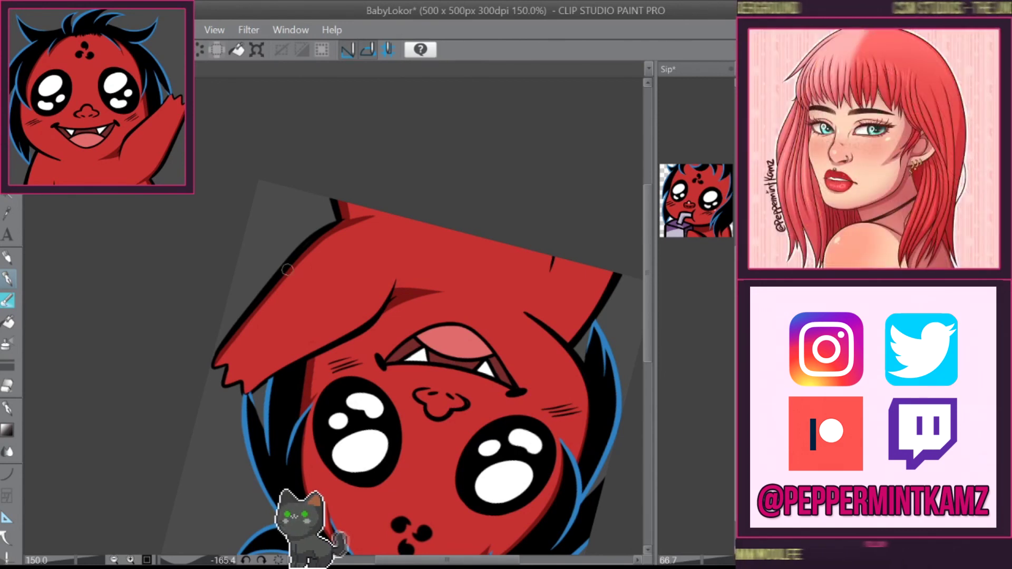
{"action": "left_click_drag", "start_coordinate": [236, 371], "coordinate": [299, 326]}
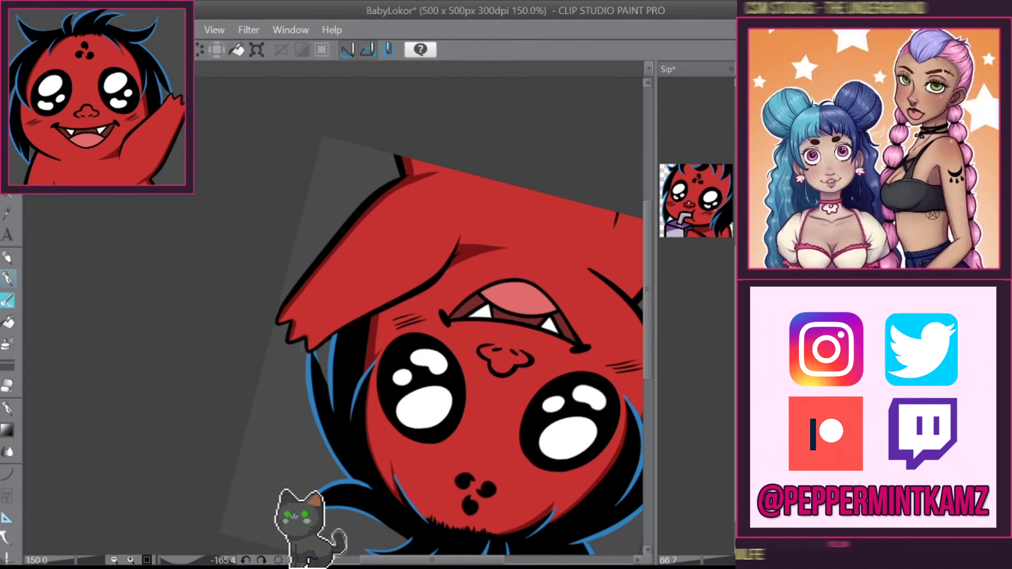
{"action": "left_click_drag", "start_coordinate": [415, 122], "coordinate": [427, 168]}
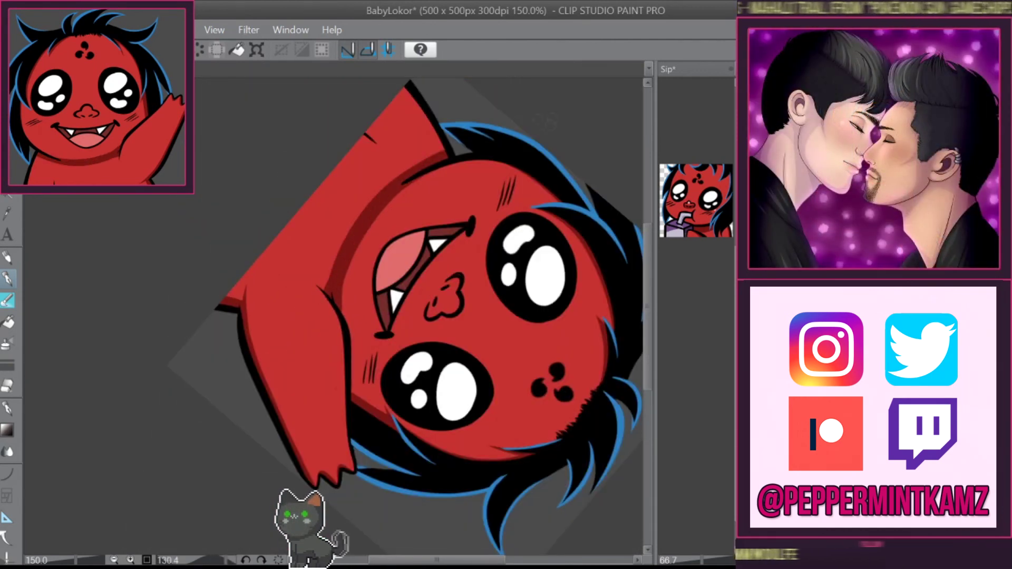
- Finish the dark red shadow beneath the chin and along the raised arm, and shade the underside of the nose
{"action": "left_click_drag", "start_coordinate": [454, 169], "coordinate": [475, 263]}
{"action": "left_click_drag", "start_coordinate": [457, 333], "coordinate": [445, 364]}
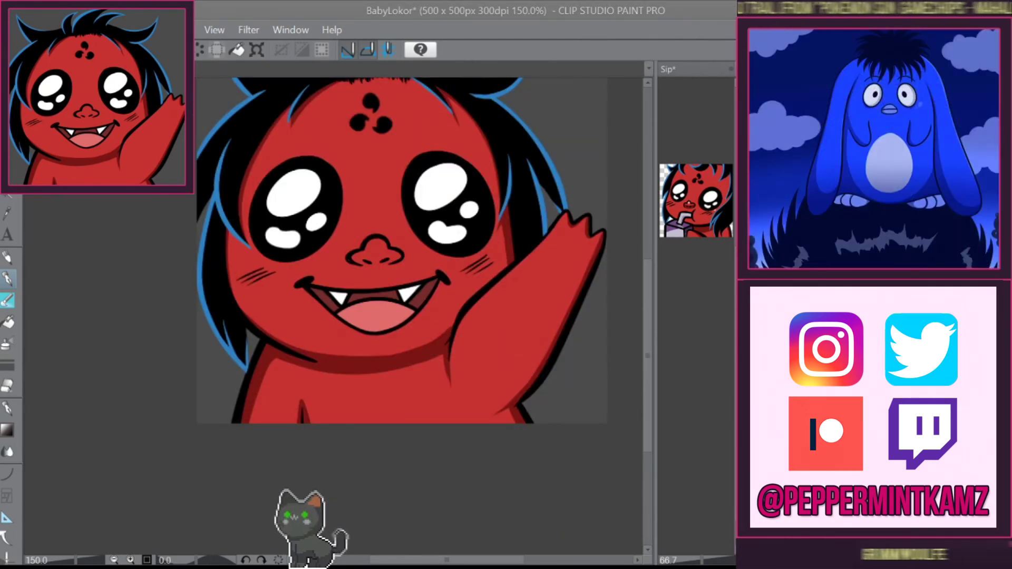
{"action": "left_click_drag", "start_coordinate": [475, 264], "coordinate": [348, 390]}
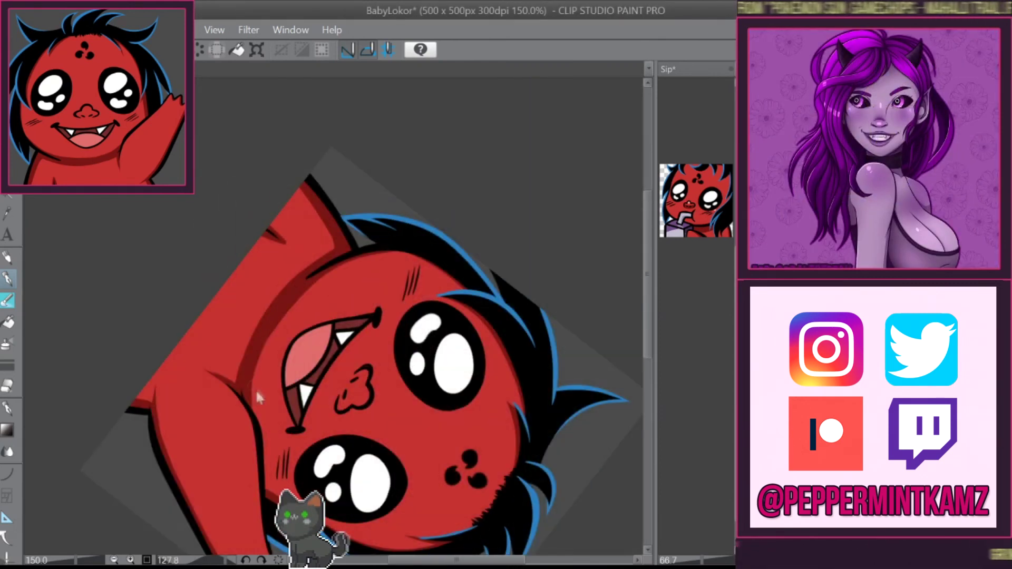
{"action": "key", "text": "ctrl+0"}
{"action": "left_click_drag", "start_coordinate": [501, 317], "coordinate": [422, 379]}
{"action": "key", "text": "ctrl+@"}
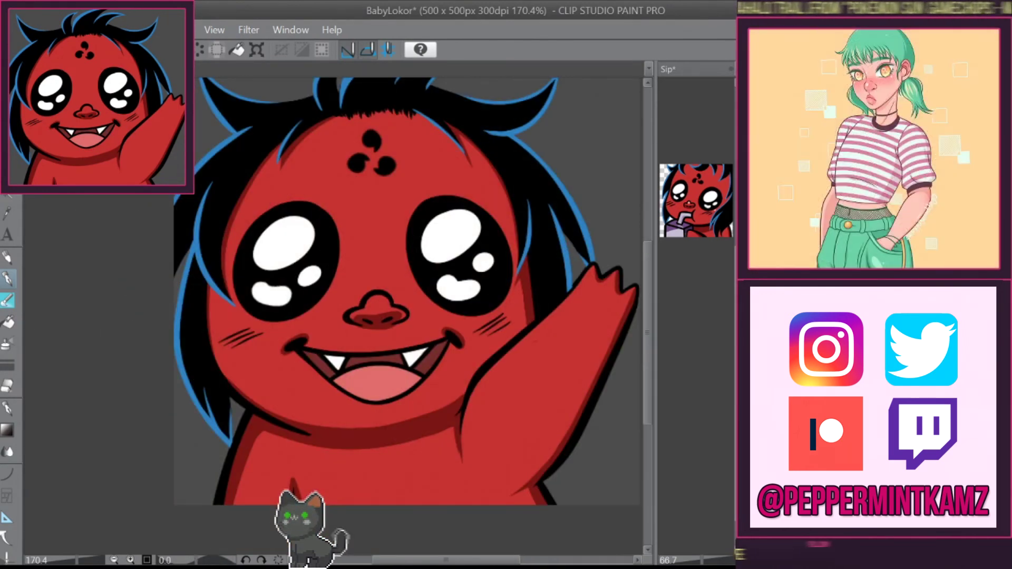
- Add pale pink highlights along the face's lower edge and the raised arm's inner edge, plus dots on both cheeks and the nose
{"action": "mouse_move", "coordinate": [244, 469]}
{"action": "left_mouse_down"}
{"action": "mouse_move", "coordinate": [181, 458]}
{"action": "mouse_move", "coordinate": [194, 429]}
{"action": "left_mouse_up"}
{"action": "mouse_move", "coordinate": [369, 435]}
{"action": "left_mouse_down"}
{"action": "mouse_move", "coordinate": [393, 372]}
{"action": "mouse_move", "coordinate": [535, 275]}
{"action": "left_mouse_up"}
{"action": "left_click_drag", "start_coordinate": [240, 432], "coordinate": [320, 199]}
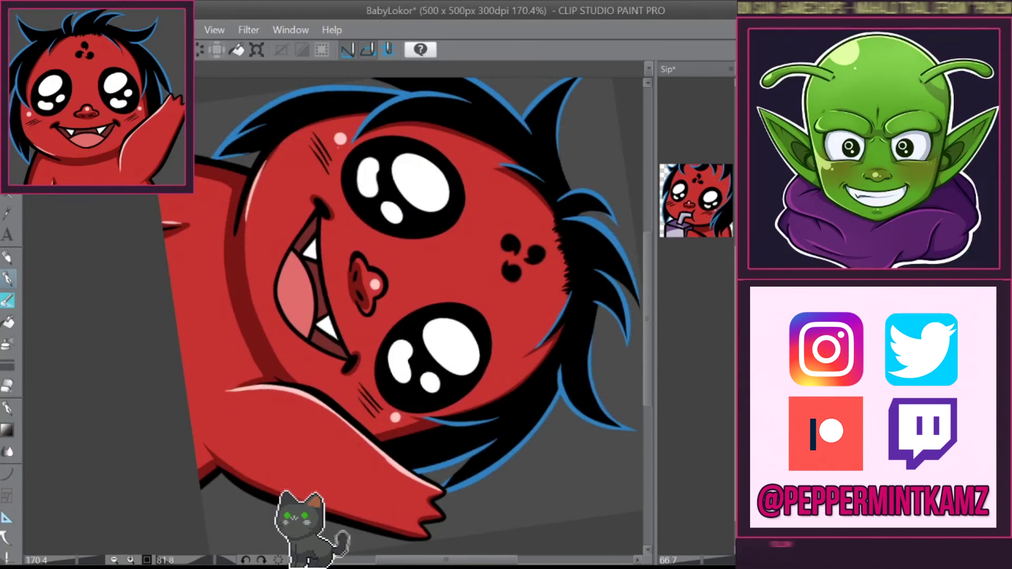
{"action": "left_click_drag", "start_coordinate": [382, 149], "coordinate": [443, 143]}
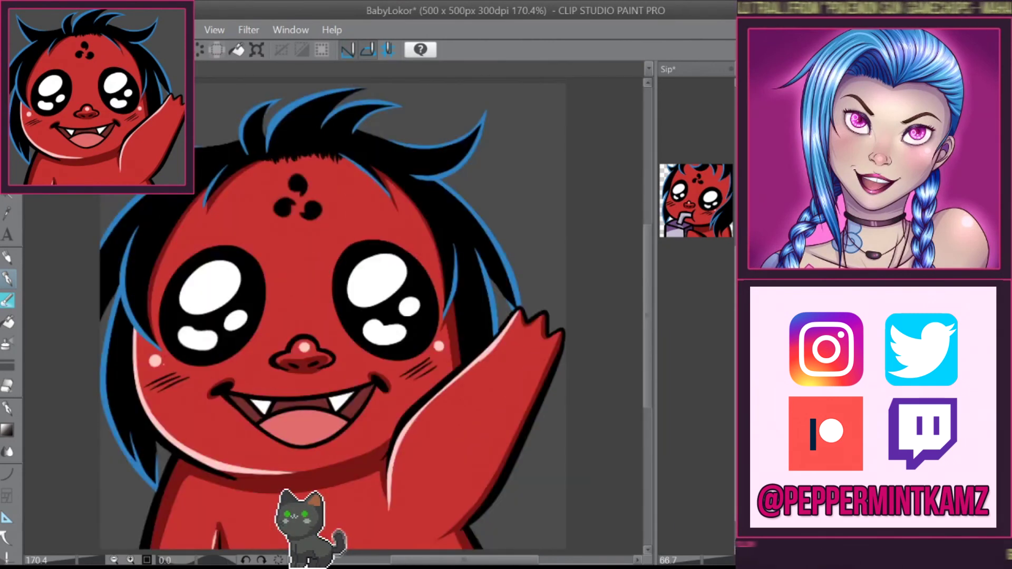
{"action": "left_click_drag", "start_coordinate": [337, 158], "coordinate": [490, 327]}
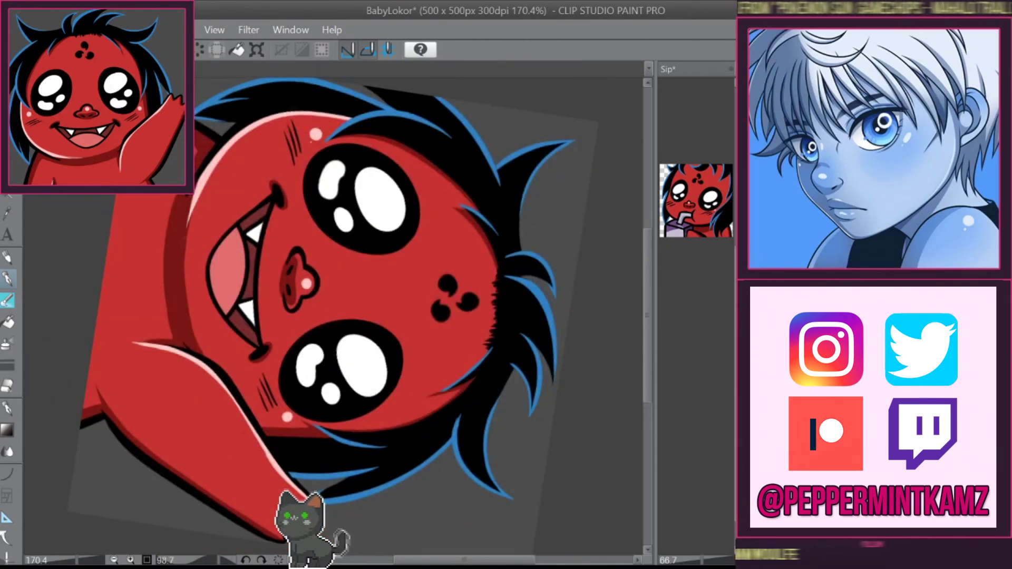
{"action": "key", "text": "ctrl+at"}
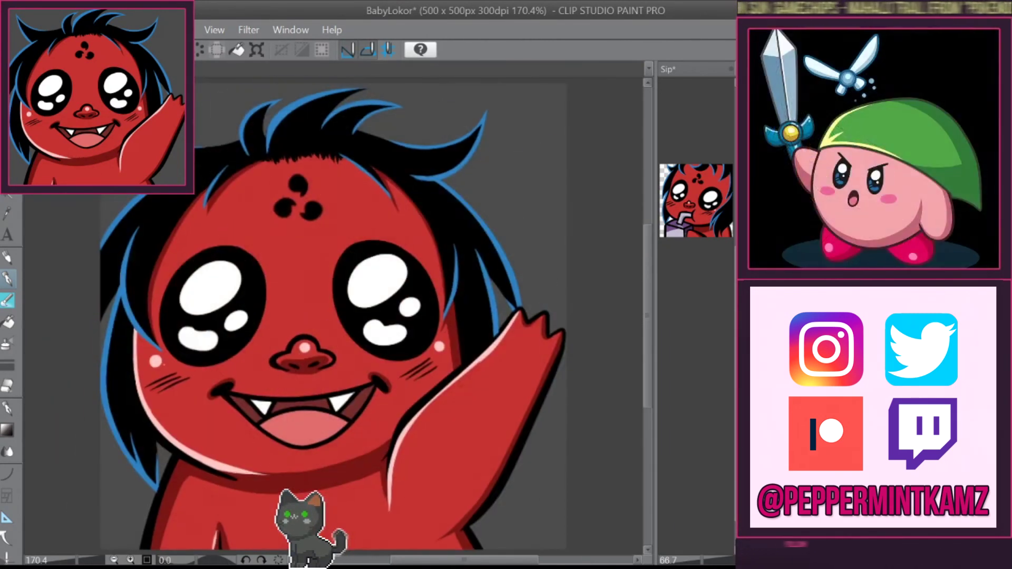
- Check the whole drawing at small size and hide the grey background to leave the character on transparency
{"action": "left_click", "coordinate": [707, 393]}
{"action": "key", "text": "ctrl+Tab"}
{"action": "key", "text": "ctrl+minus"}
{"action": "key", "text": "ctrl+minus"}
{"action": "key", "text": "ctrl+minus"}
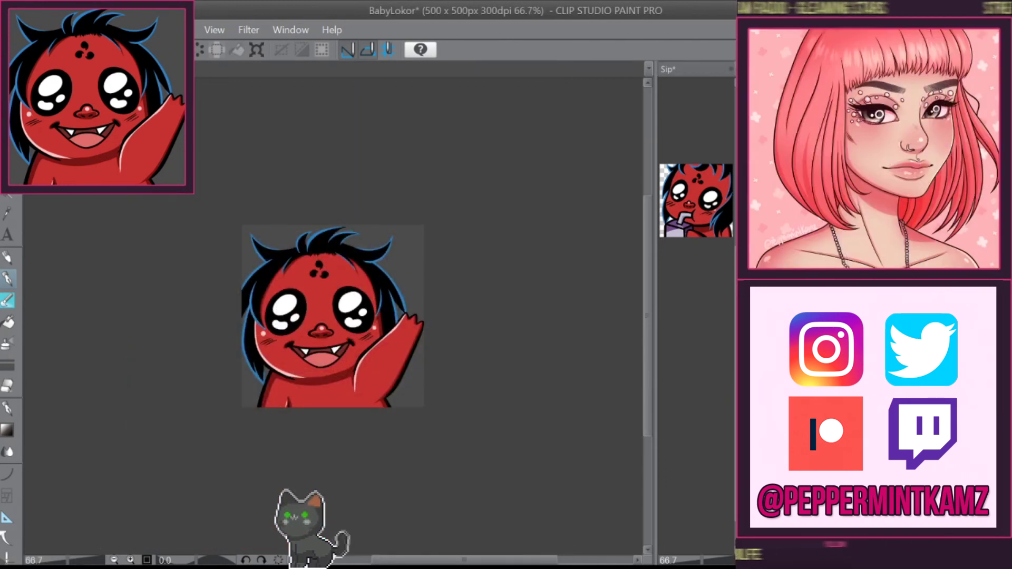
{"action": "key", "text": "ctrl+s"}
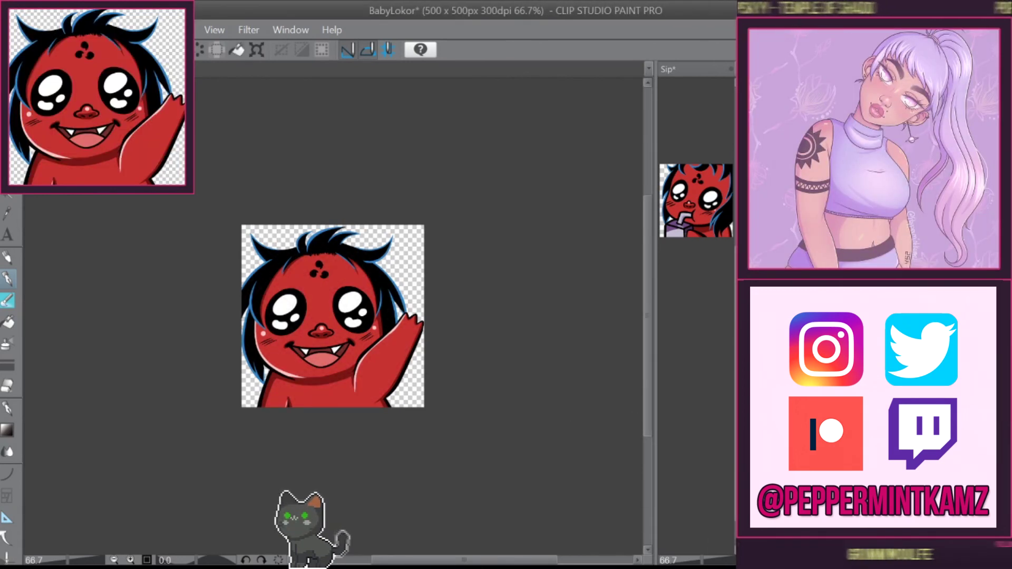
- Remove the pale highlight from the raised arm and widen the dark red shading along its outer edge
{"action": "scroll", "coordinate": [333, 316], "scroll_direction": "up", "scroll_amount": 3}
{"action": "mouse_move", "coordinate": [433, 522]}
{"action": "left_mouse_down"}
{"action": "mouse_move", "coordinate": [403, 105]}
{"action": "mouse_move", "coordinate": [417, 522]}
{"action": "left_mouse_up"}
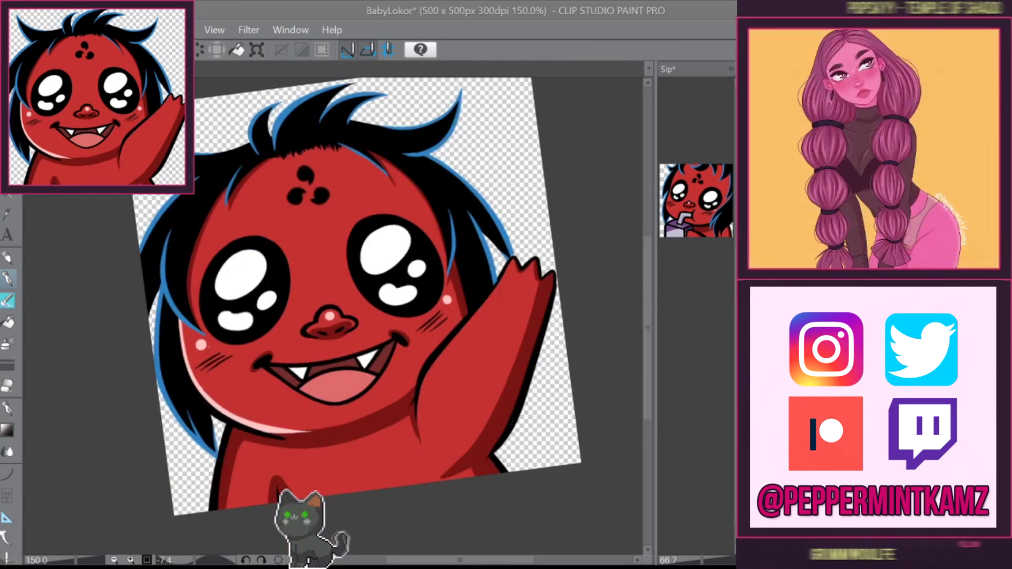
{"action": "left_click_drag", "start_coordinate": [475, 158], "coordinate": [369, 501]}
{"action": "key", "text": "ctrl+@"}
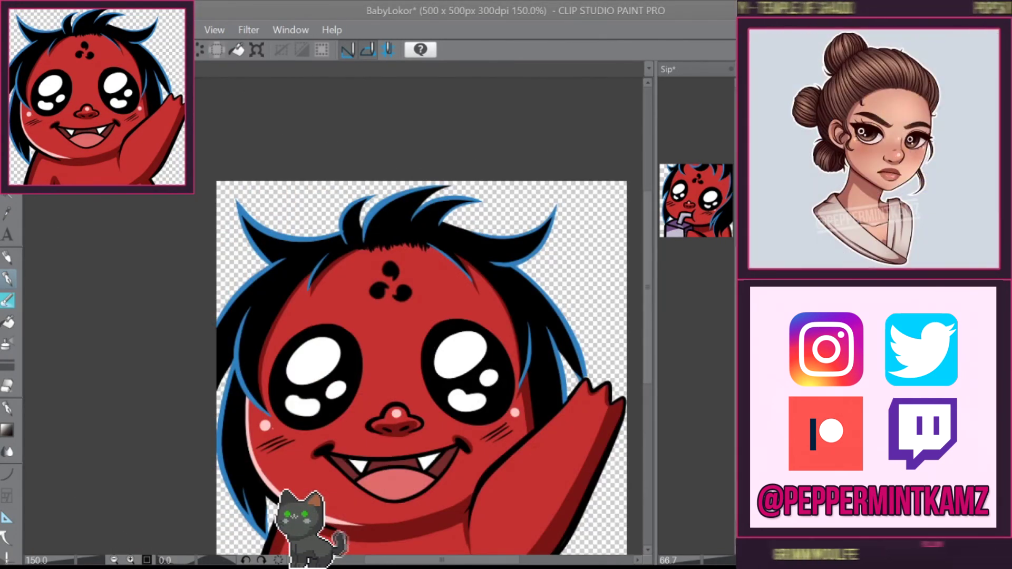
- Replace the band of shadow beneath the chin with a wedge-shaped dark red shadow on the upper chest
{"action": "scroll", "coordinate": [364, 317], "scroll_direction": "up", "scroll_amount": 1}
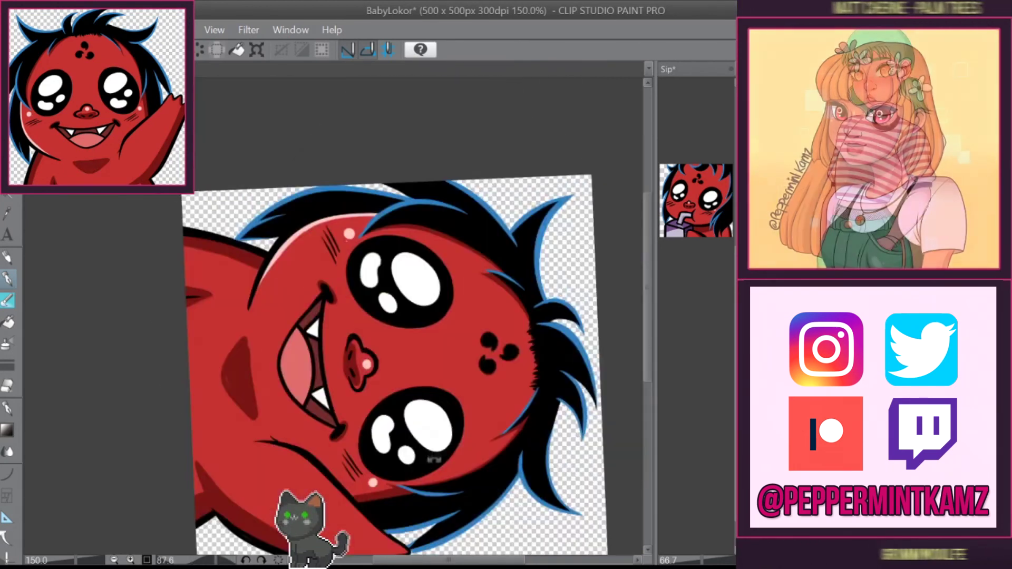
{"action": "left_click_drag", "start_coordinate": [246, 293], "coordinate": [217, 372]}
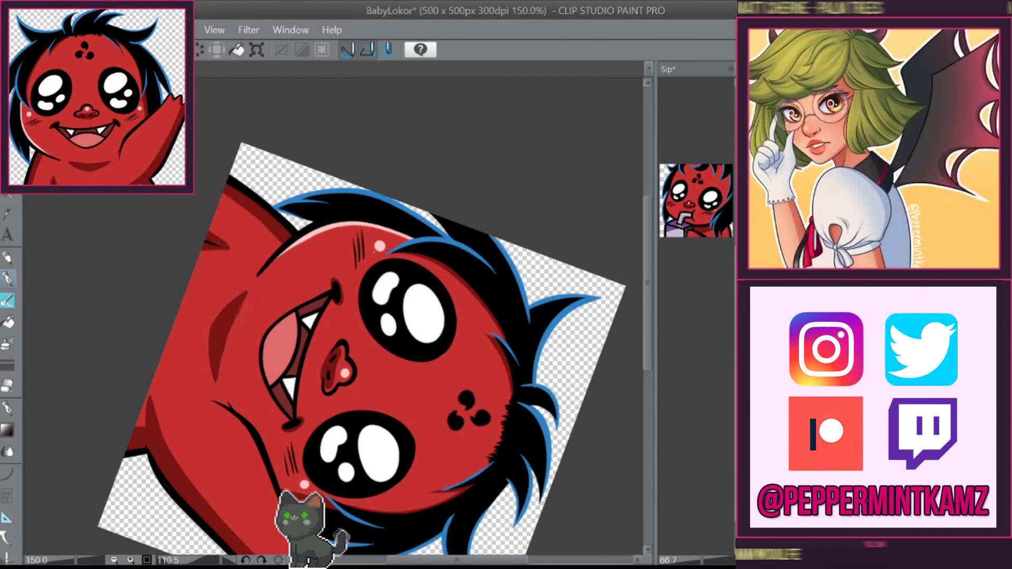
{"action": "key", "text": "ctrl+0"}
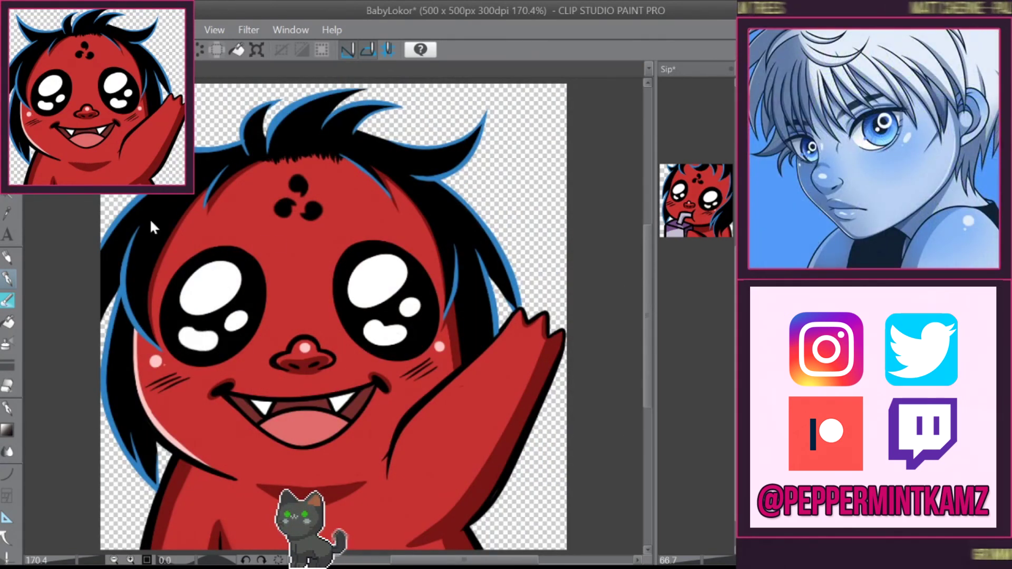
- Select the character's silhouette, overlay a vertical color gradient that is warmer and lighter toward the head, and clear the selection
{"action": "scroll", "coordinate": [343, 263], "scroll_direction": "down", "scroll_amount": 1}
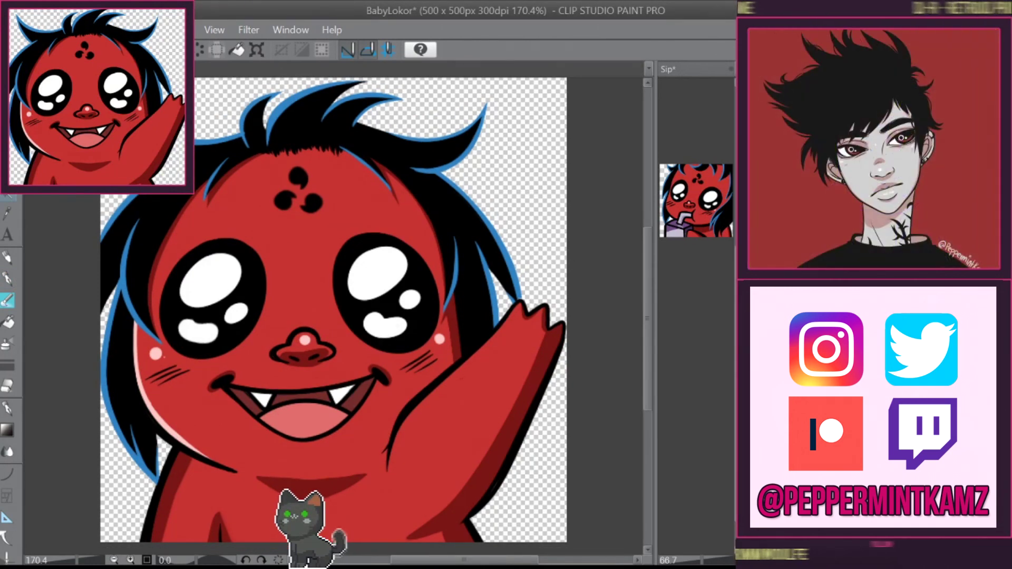
{"action": "left_click", "coordinate": [542, 476]}
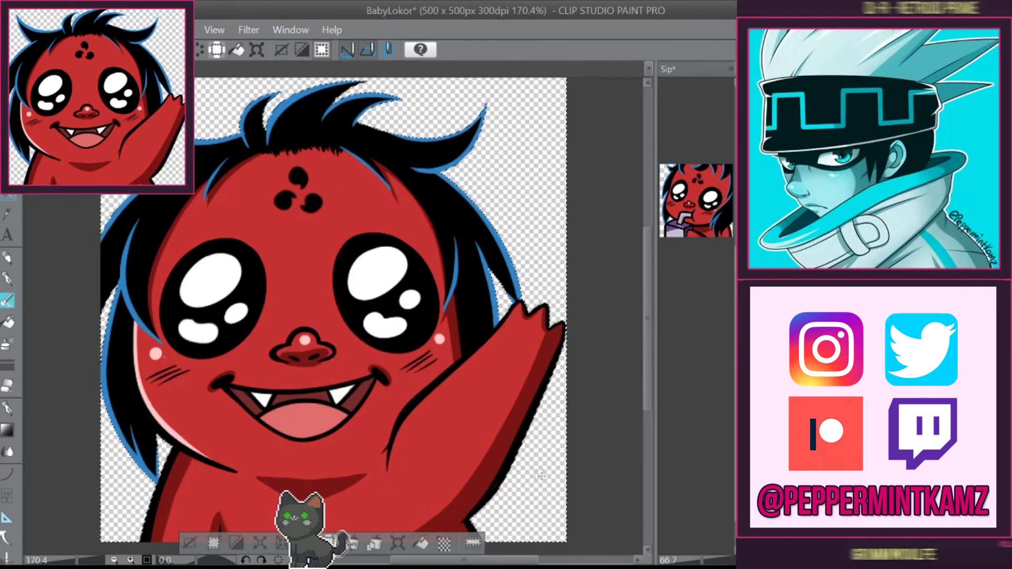
{"action": "key", "text": "ctrl+minus"}
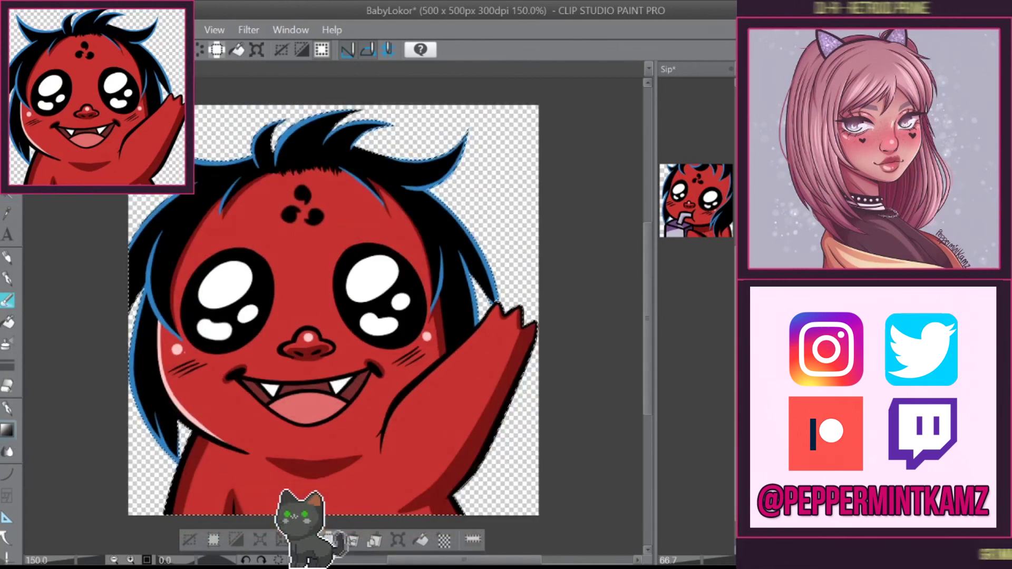
{"action": "key", "text": "ctrl+minus"}
{"action": "key", "text": "ctrl+minus"}
{"action": "key", "text": "ctrl+minus"}
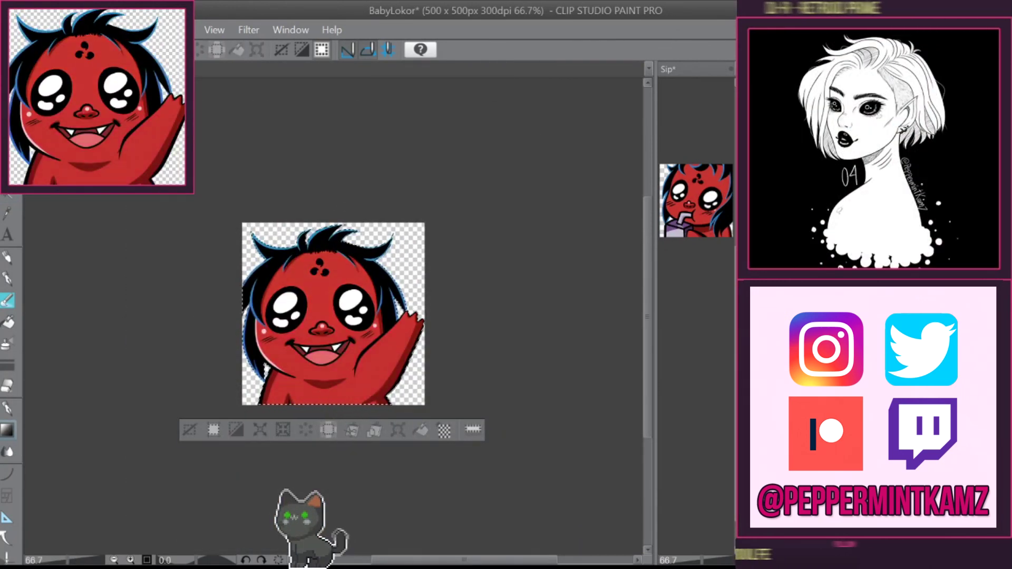
{"action": "key", "text": "ctrl+plus"}
{"action": "key", "text": "ctrl+plus"}
{"action": "key", "text": "ctrl+d"}
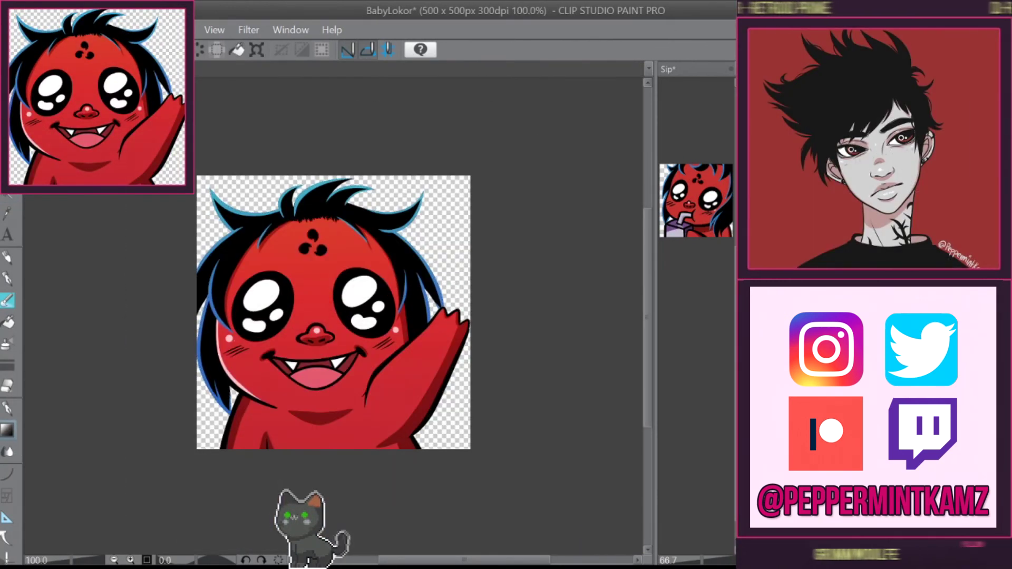
{"action": "key", "text": "ctrl+shift+d"}
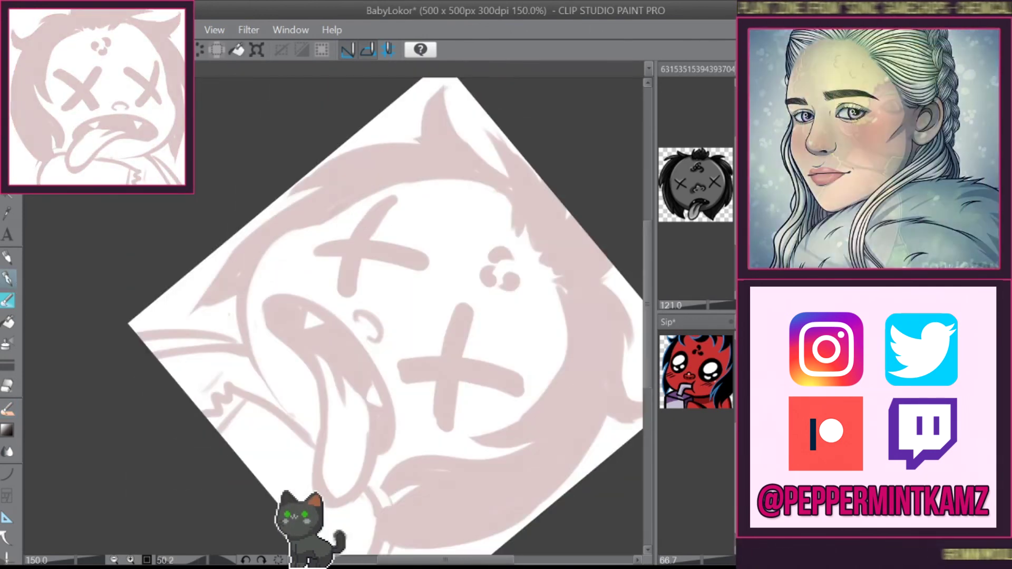
- Ink the face outline of the tongue-out sketch in black, from the forehead around the cheek to beneath the chin
{"action": "mouse_move", "coordinate": [480, 181]}
{"action": "left_mouse_down"}
{"action": "mouse_move", "coordinate": [330, 214]}
{"action": "mouse_move", "coordinate": [248, 337]}
{"action": "mouse_move", "coordinate": [258, 385]}
{"action": "left_mouse_up"}
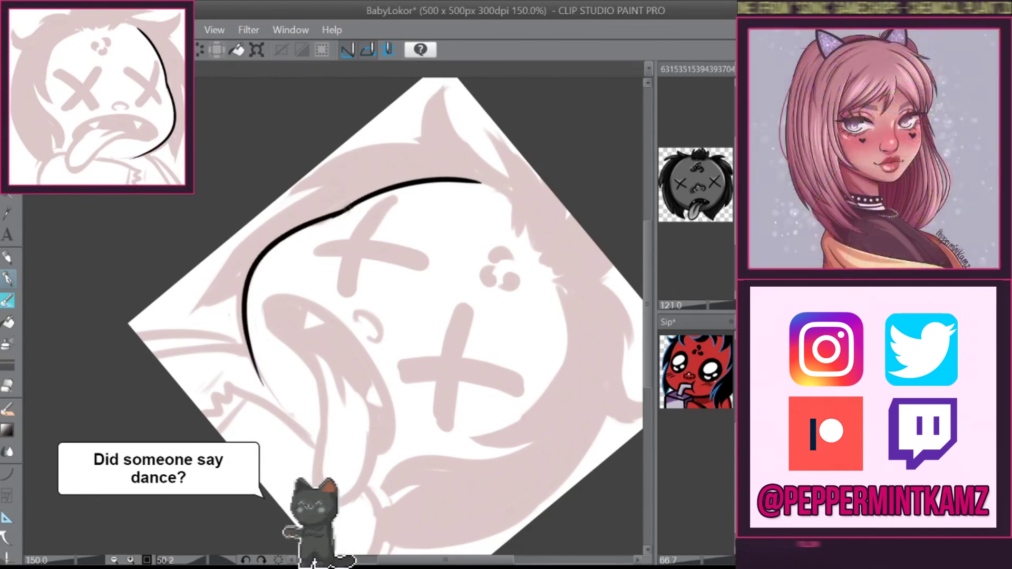
{"action": "key", "text": "-"}
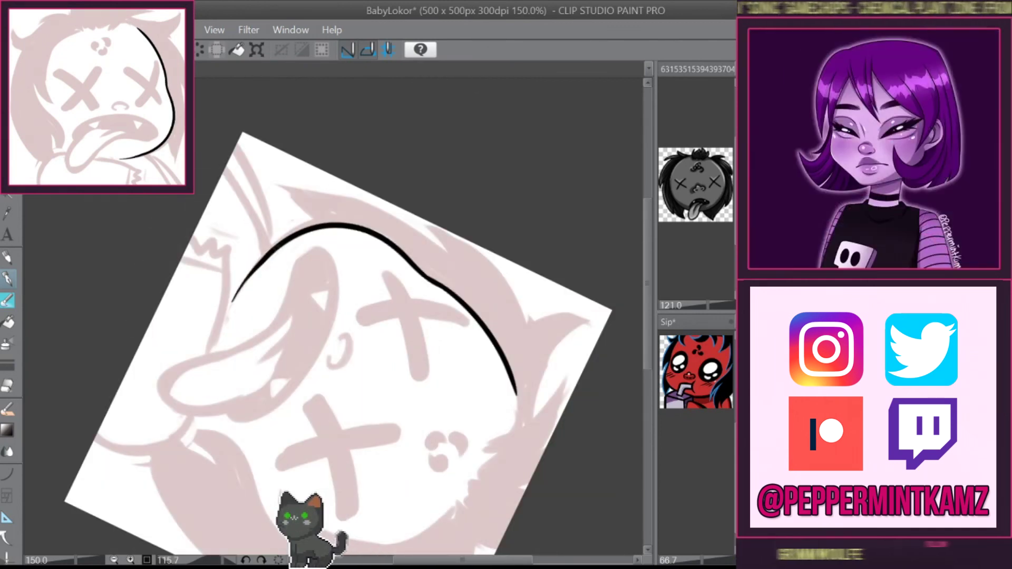
{"action": "key", "text": "^"}
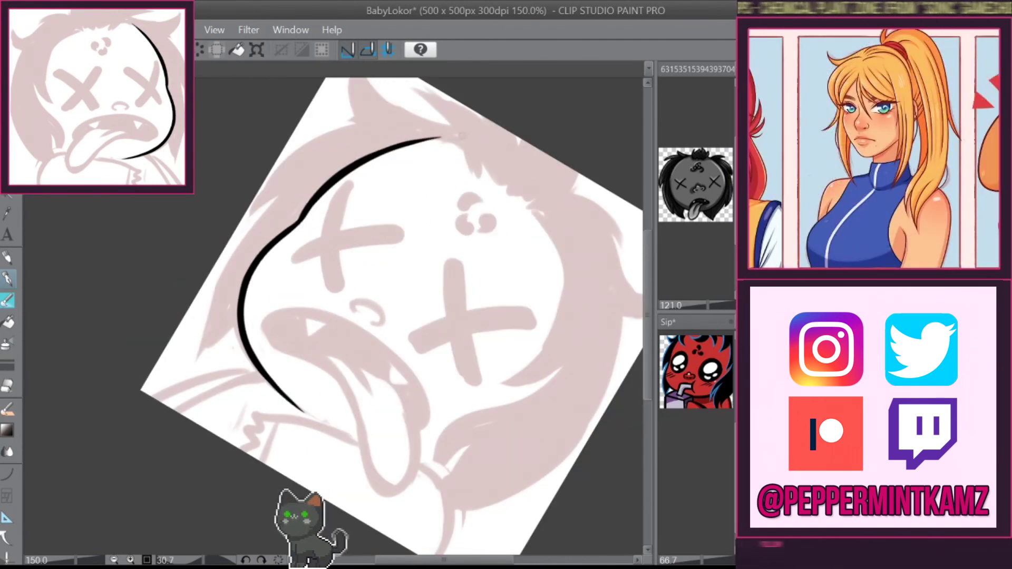
{"action": "key", "text": "^"}
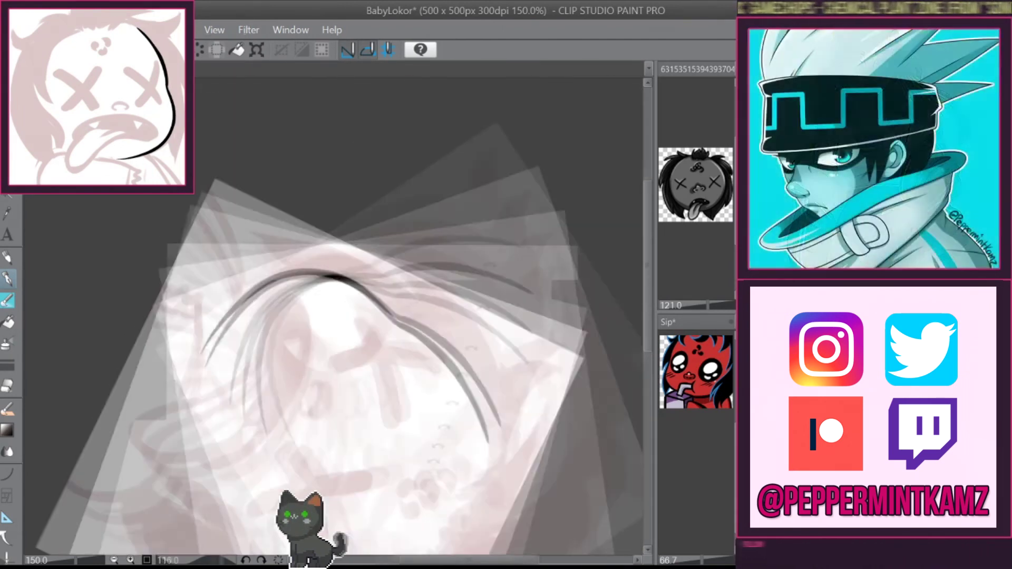
- Ink both X-shaped eyes with thick black crossing strokes over the sketch
{"action": "key", "text": "minus"}
{"action": "left_click_drag", "start_coordinate": [451, 301], "coordinate": [364, 358]}
{"action": "key", "text": "minus"}
{"action": "left_click_drag", "start_coordinate": [433, 218], "coordinate": [364, 260]}
{"action": "key", "text": "^"}
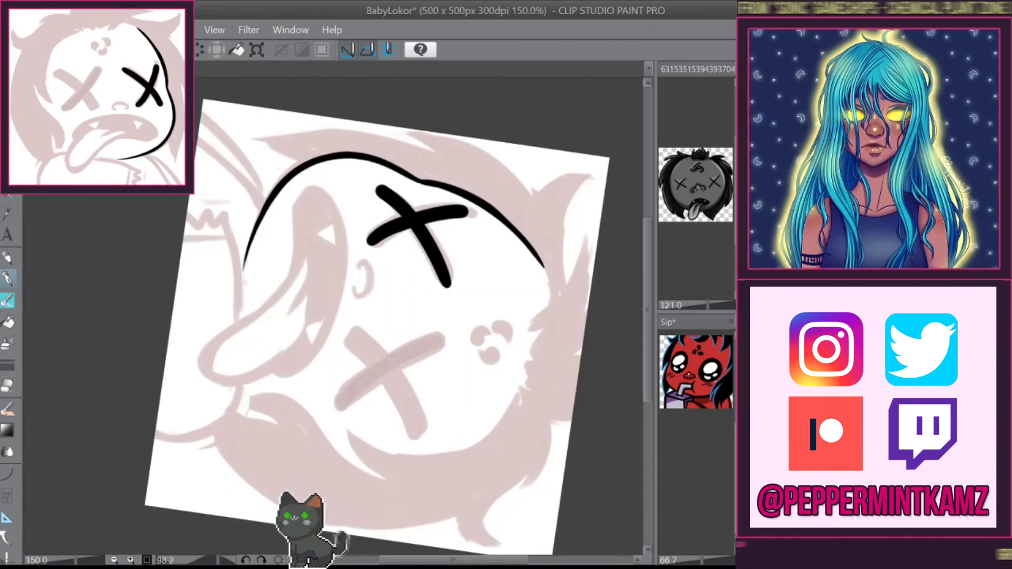
{"action": "left_click_drag", "start_coordinate": [441, 339], "coordinate": [341, 396]}
{"action": "key", "text": "minus"}
{"action": "left_click_drag", "start_coordinate": [226, 192], "coordinate": [294, 260]}
{"action": "key", "text": "^"}
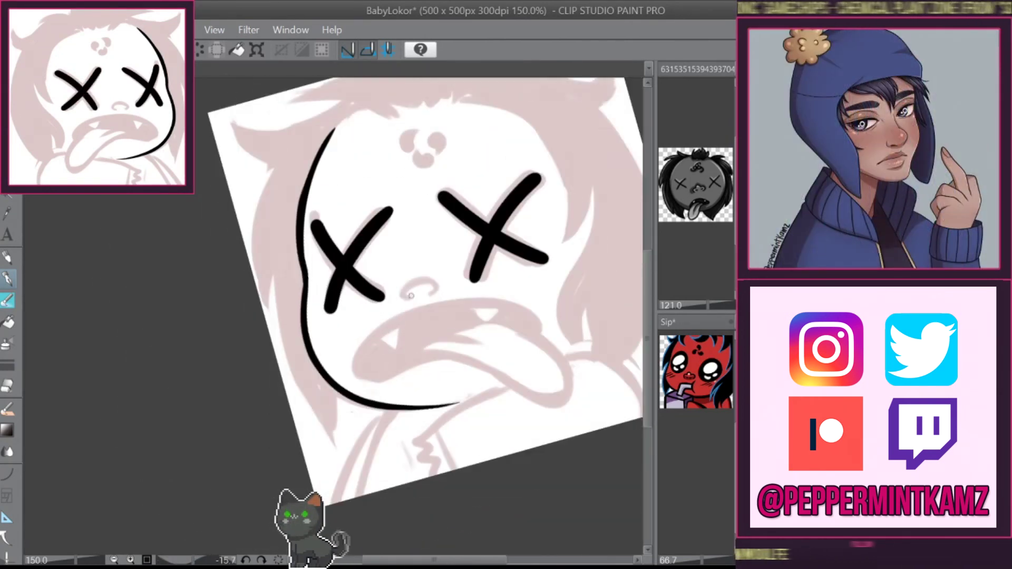
- Ink the nose above the open mouth, redrawing its rounded outline and adding the nostrils
{"action": "left_click_drag", "start_coordinate": [402, 296], "coordinate": [439, 289]}
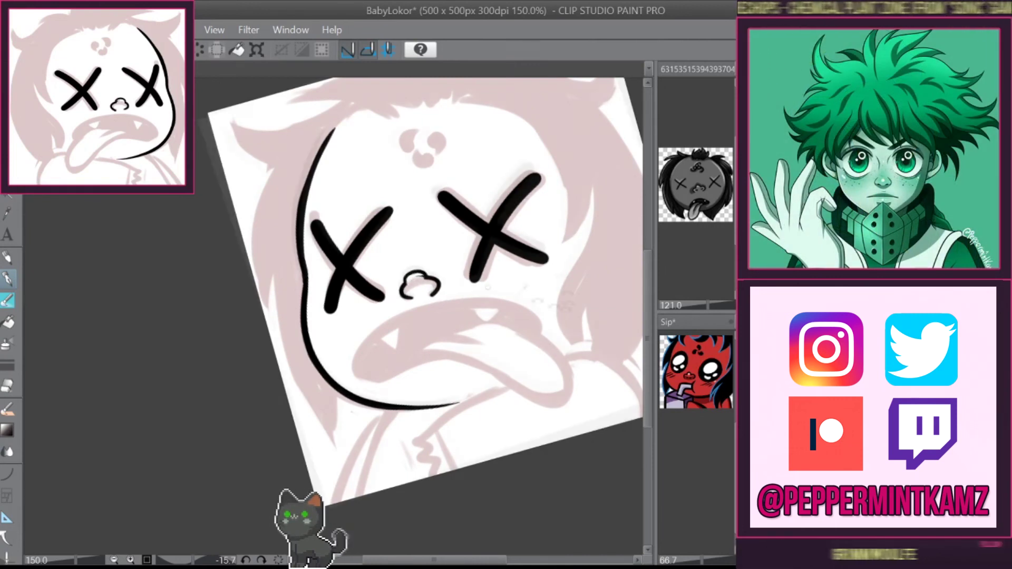
{"action": "key", "text": "minus"}
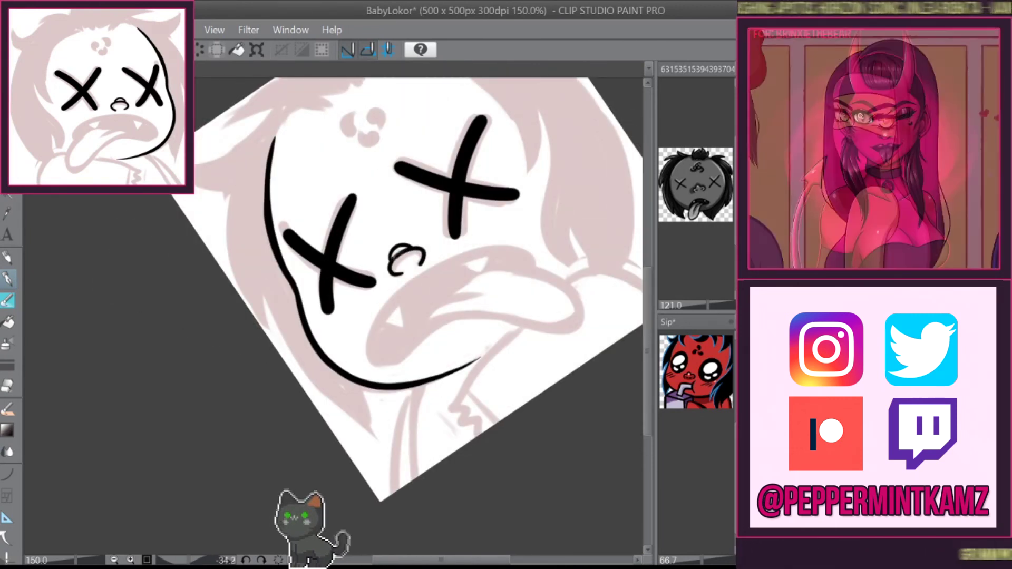
{"action": "key", "text": "ctrl+z"}
{"action": "key", "text": "^"}
{"action": "left_click_drag", "start_coordinate": [403, 286], "coordinate": [449, 285]}
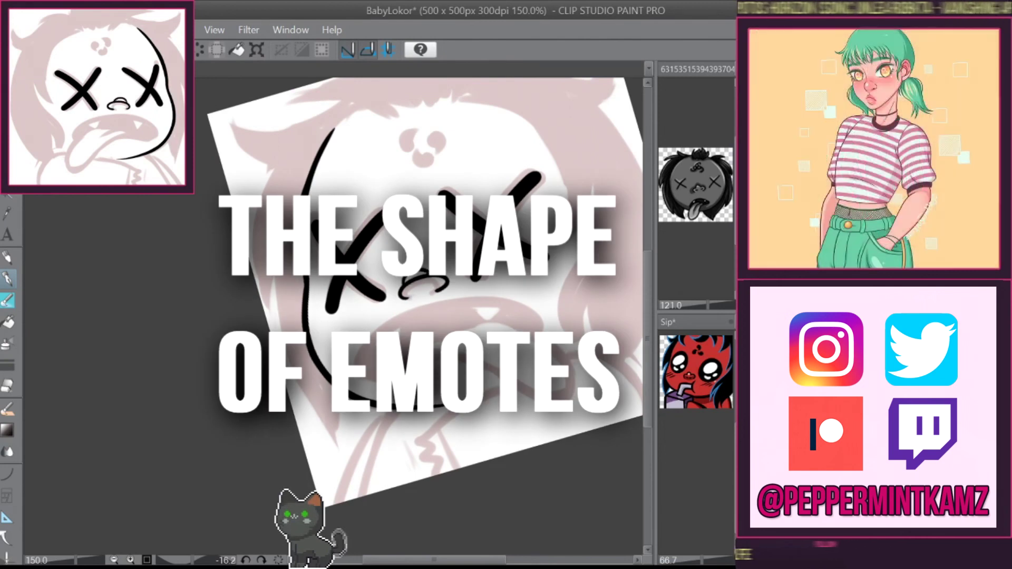
{"action": "key", "text": "minus"}
{"action": "key", "text": "^"}
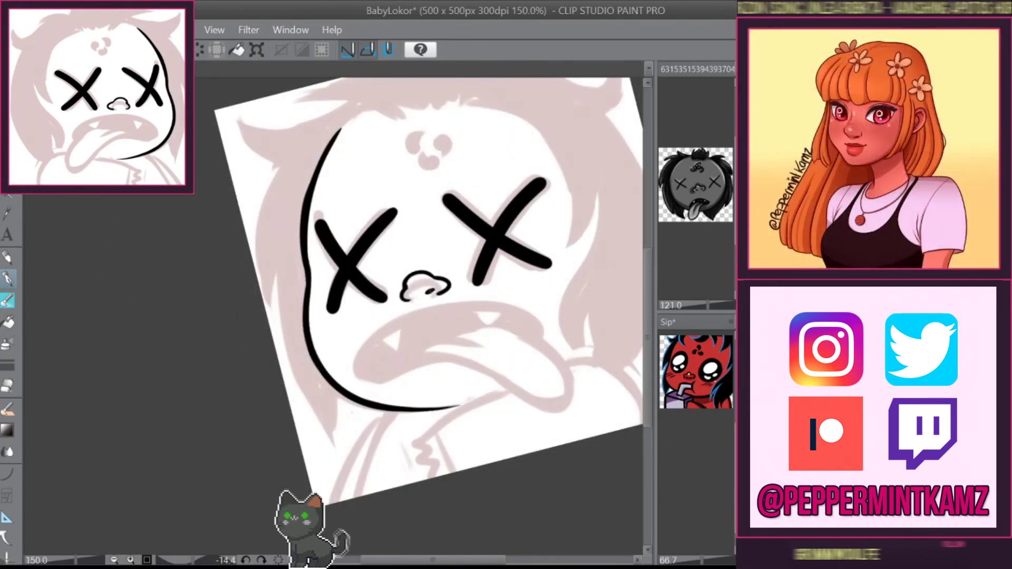
{"action": "key", "text": "minus"}
{"action": "key", "text": "^"}
- Mirror the canvas view and ink the hanging tongue's outline with its center crease
{"action": "scroll", "coordinate": [369, 317], "scroll_direction": "up", "scroll_amount": 2}
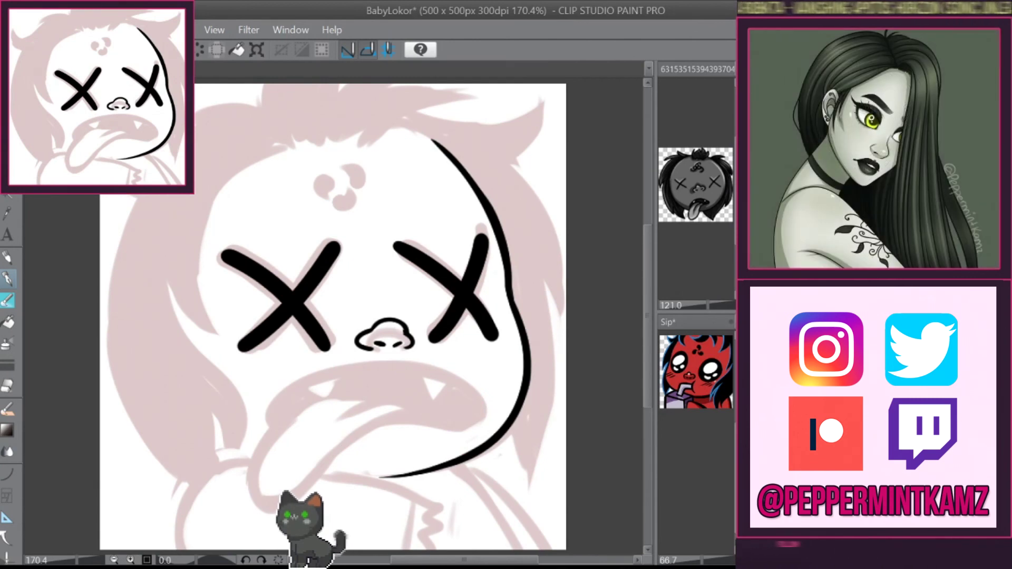
{"action": "key", "text": "h"}
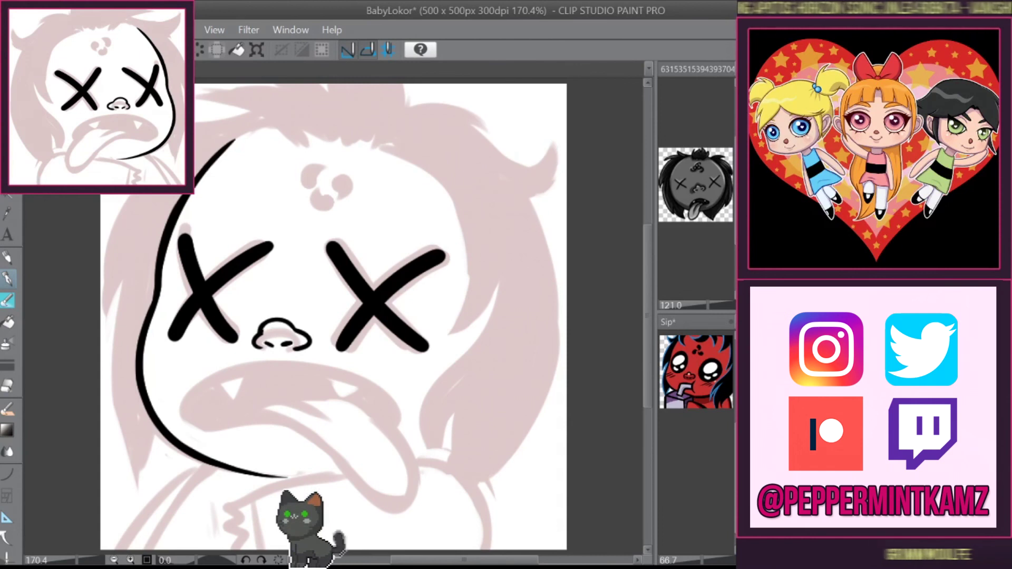
{"action": "left_click_drag", "start_coordinate": [474, 317], "coordinate": [433, 211]}
{"action": "mouse_move", "coordinate": [458, 289]}
{"action": "left_mouse_down"}
{"action": "mouse_move", "coordinate": [553, 279]}
{"action": "mouse_move", "coordinate": [395, 330]}
{"action": "left_mouse_up"}
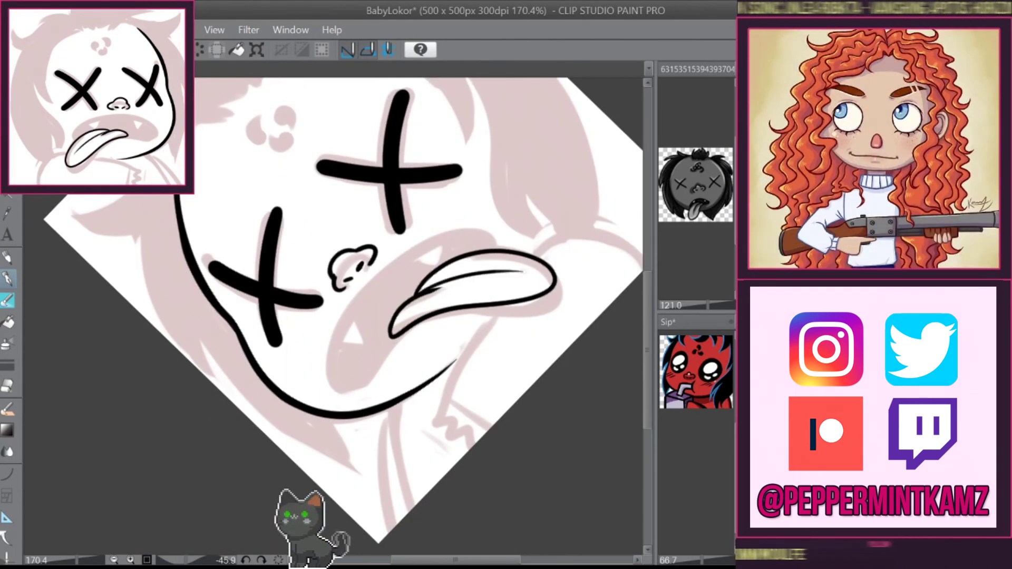
{"action": "key", "text": "ctrl+@"}
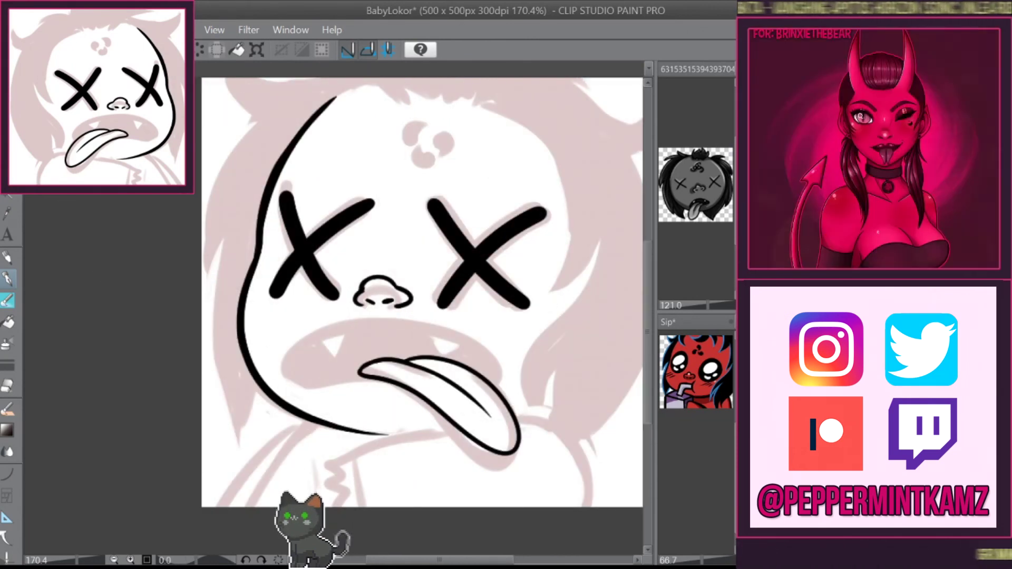
{"action": "left_click_drag", "start_coordinate": [527, 317], "coordinate": [501, 185]}
{"action": "left_click_drag", "start_coordinate": [527, 317], "coordinate": [401, 137]}
{"action": "left_click_drag", "start_coordinate": [474, 158], "coordinate": [517, 222]}
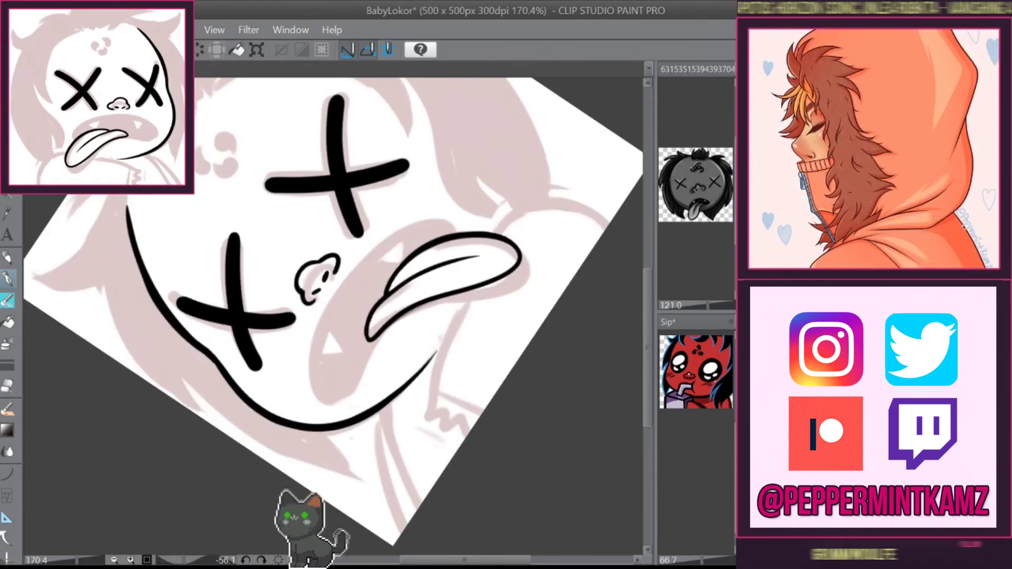
- Ink the open mouth's outline around the tongue and add two pointed fangs along its upper lip
{"action": "left_click_drag", "start_coordinate": [528, 306], "coordinate": [499, 383]}
{"action": "left_click_drag", "start_coordinate": [274, 377], "coordinate": [485, 338]}
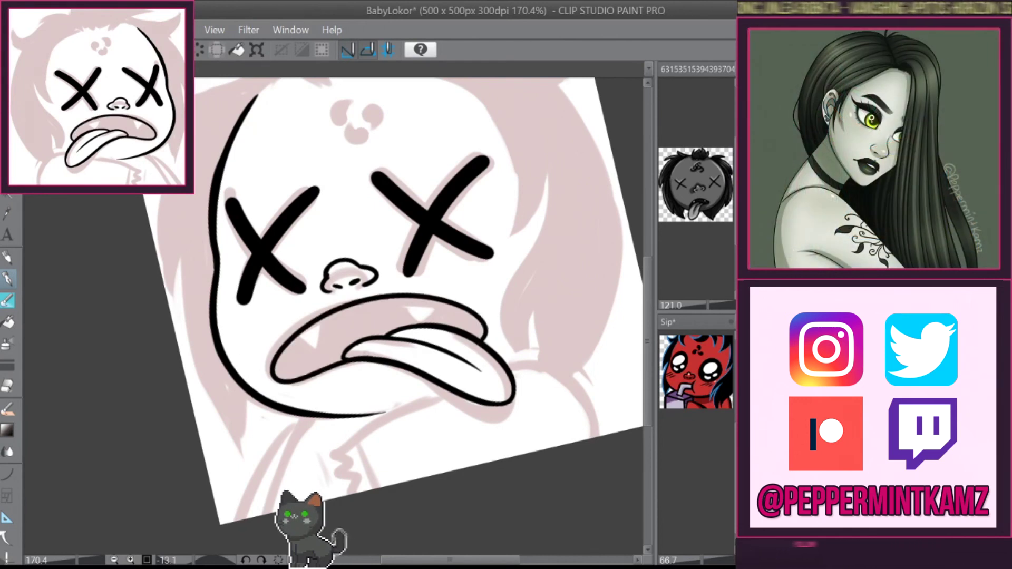
{"action": "left_click_drag", "start_coordinate": [433, 263], "coordinate": [439, 290]}
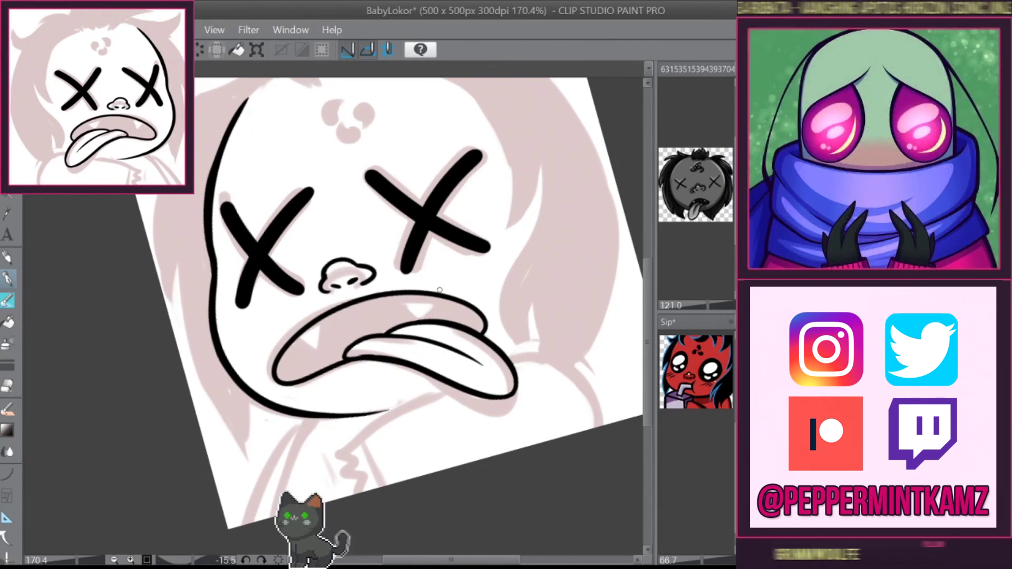
{"action": "left_click_drag", "start_coordinate": [291, 344], "coordinate": [307, 357]}
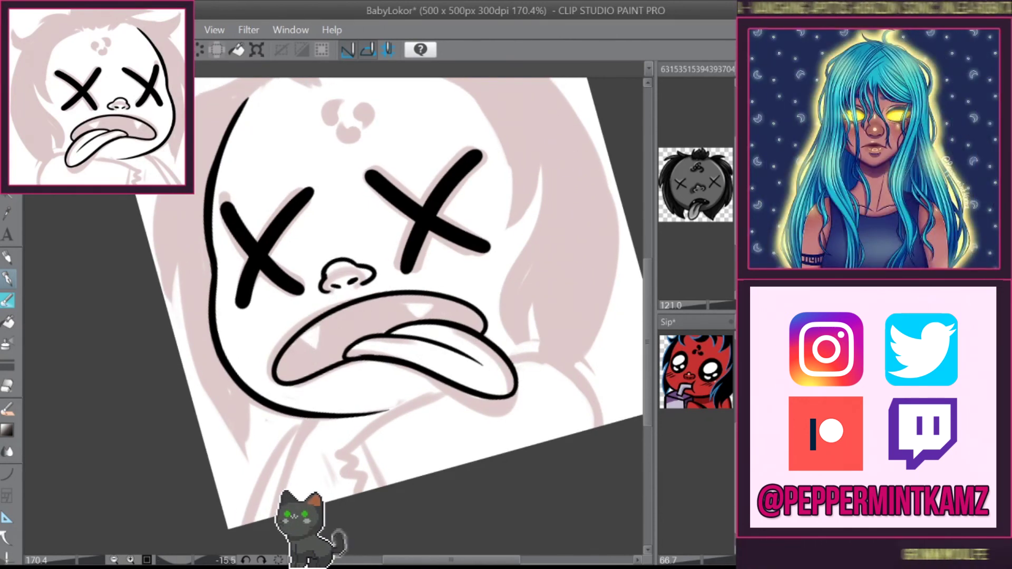
{"action": "key", "text": "ctrl+z"}
{"action": "key", "text": "ctrl+z"}
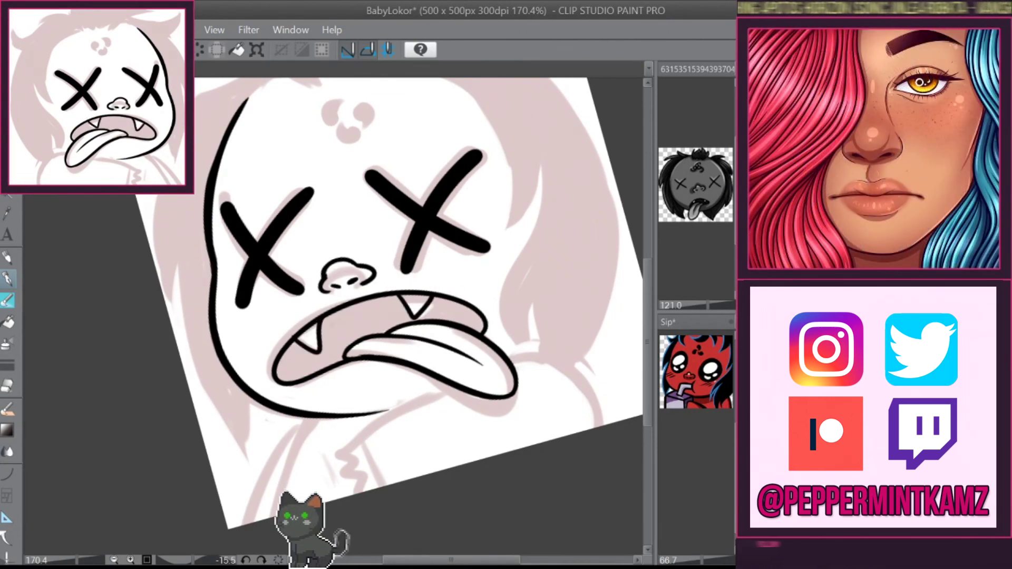
{"action": "left_click_drag", "start_coordinate": [276, 387], "coordinate": [332, 433]}
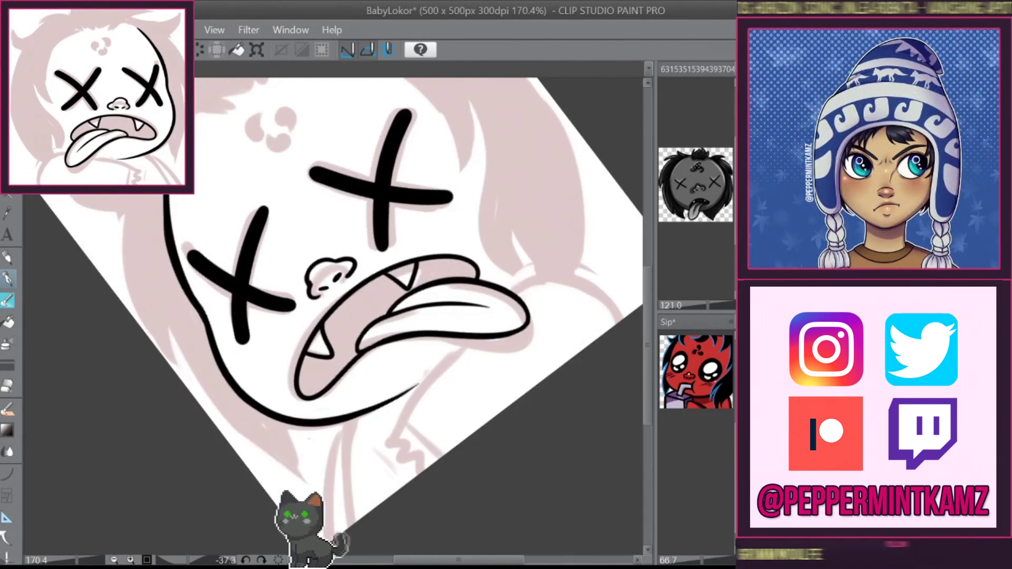
{"action": "key", "text": "ctrl+at"}
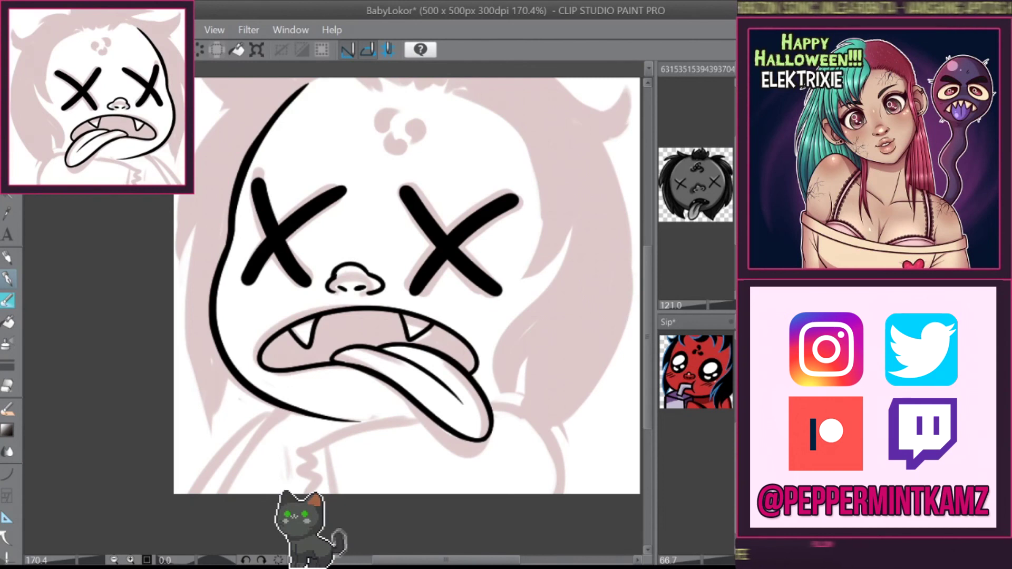
- Ink the shoulders, arm lines and jagged zigzag edge below the chin, keeping the lines clear of the tongue
{"action": "left_click_drag", "start_coordinate": [527, 158], "coordinate": [554, 237]}
{"action": "mouse_move", "coordinate": [469, 327]}
{"action": "left_mouse_down"}
{"action": "mouse_move", "coordinate": [390, 417]}
{"action": "mouse_move", "coordinate": [385, 446]}
{"action": "left_mouse_up"}
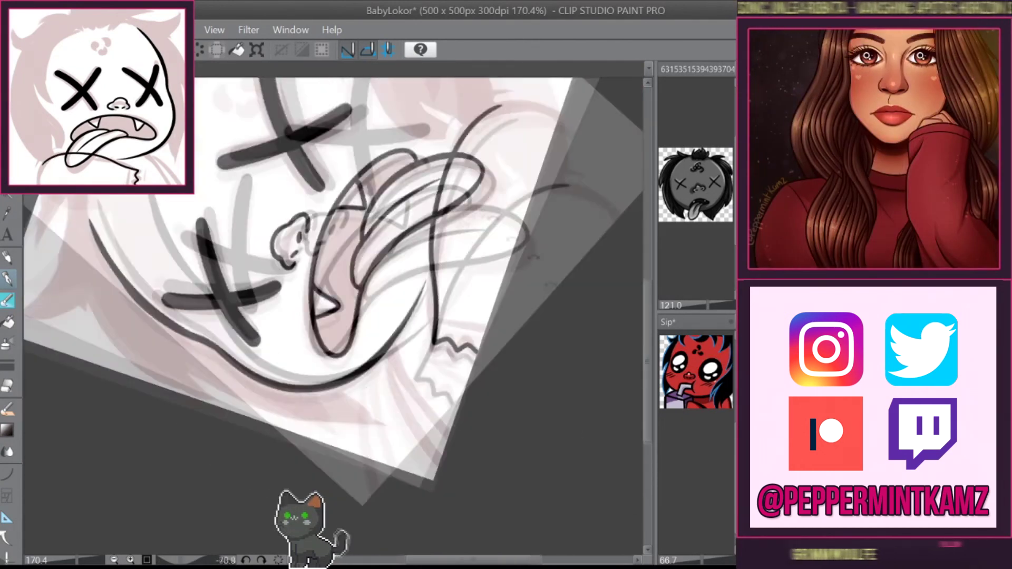
{"action": "left_click_drag", "start_coordinate": [553, 238], "coordinate": [528, 369]}
{"action": "left_click_drag", "start_coordinate": [530, 224], "coordinate": [586, 236]}
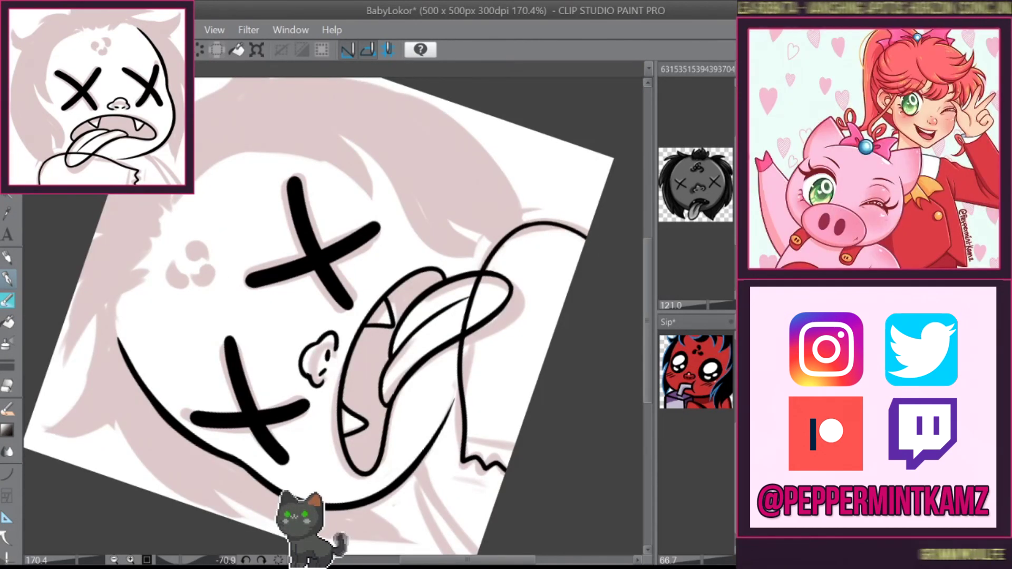
{"action": "left_click_drag", "start_coordinate": [527, 158], "coordinate": [533, 316]}
{"action": "left_click_drag", "start_coordinate": [528, 159], "coordinate": [422, 127]}
{"action": "left_click_drag", "start_coordinate": [462, 345], "coordinate": [327, 343]}
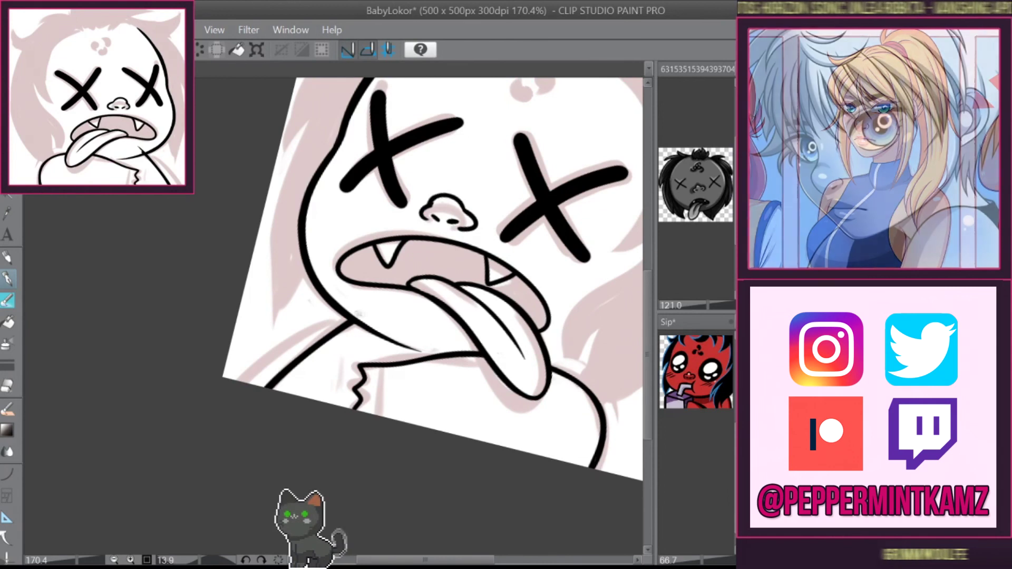
{"action": "left_click_drag", "start_coordinate": [435, 309], "coordinate": [337, 374]}
- Paste the black three-dot forehead mark and transform it to sit over the sketched mark
{"action": "left_click_drag", "start_coordinate": [732, 298], "coordinate": [669, 504]}
{"action": "key", "text": "ctrl+v"}
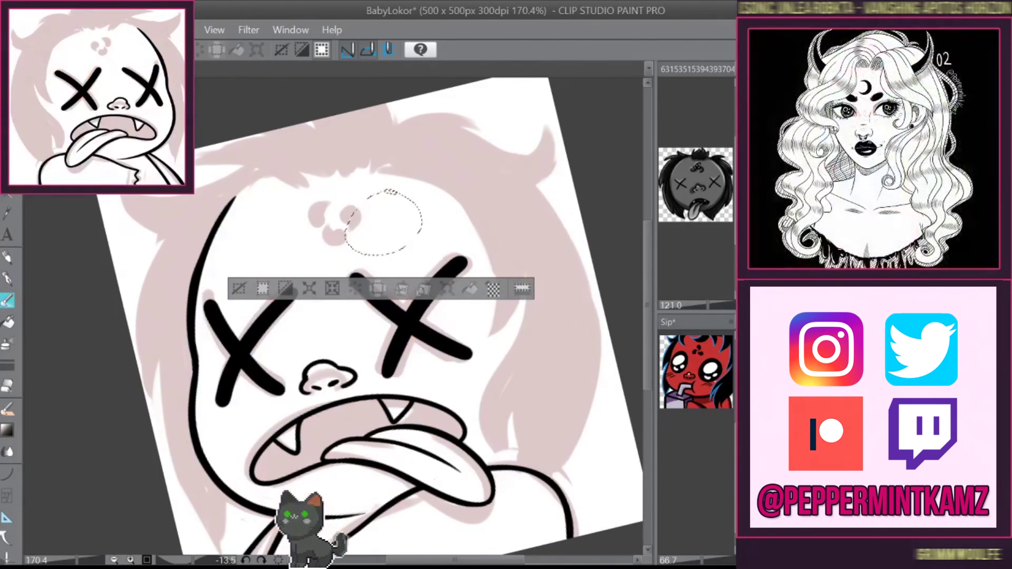
{"action": "left_click_drag", "start_coordinate": [369, 200], "coordinate": [389, 191]}
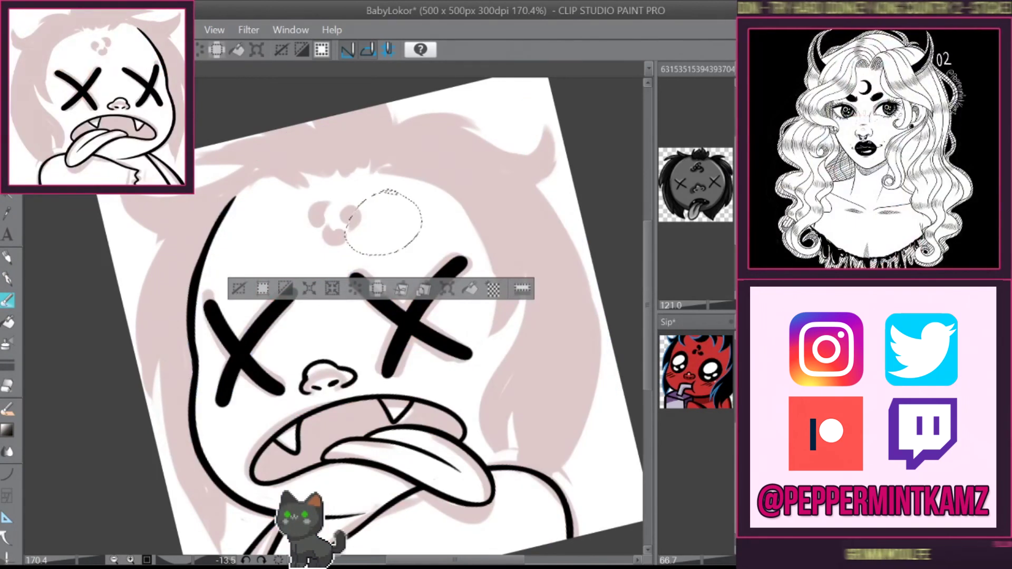
{"action": "key", "text": "ctrl+alt+0"}
{"action": "key", "text": "ctrl+t"}
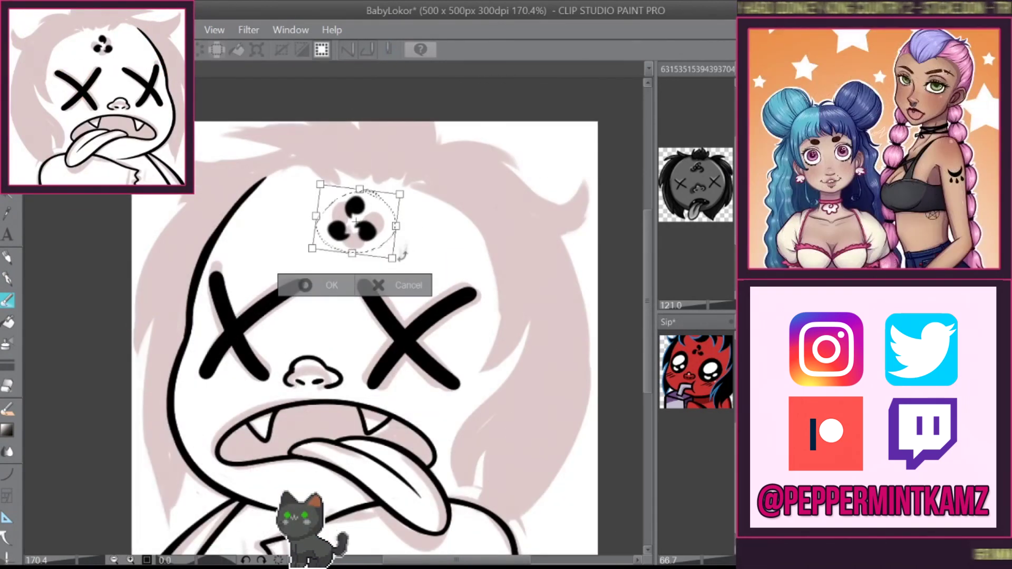
{"action": "key", "text": "Return"}
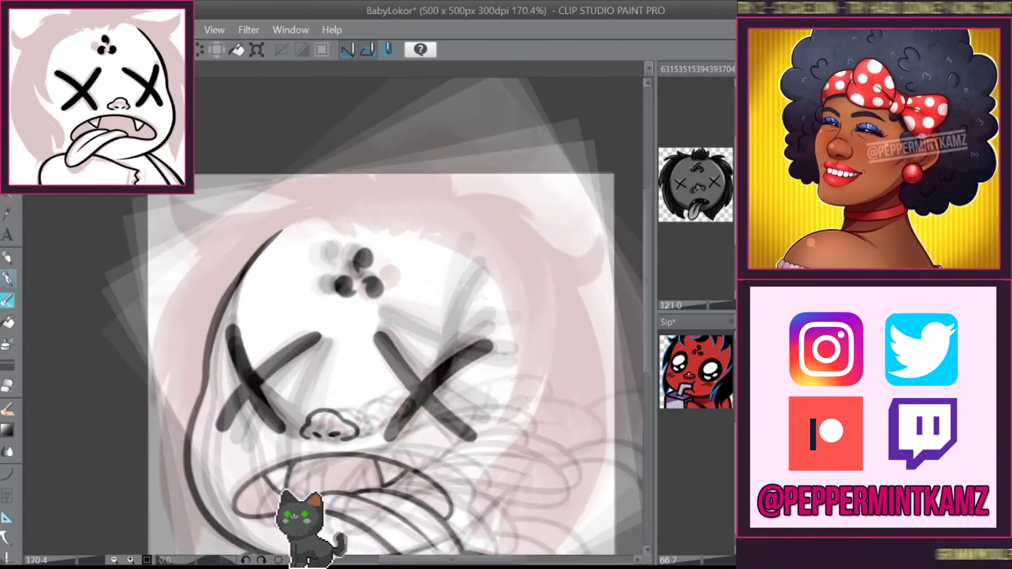
- Ink the top hair in solid black with a jagged fringe and a pointed spike on the side opposite the tongue
{"action": "left_click_drag", "start_coordinate": [322, 318], "coordinate": [438, 250]}
{"action": "left_click_drag", "start_coordinate": [347, 263], "coordinate": [442, 232]}
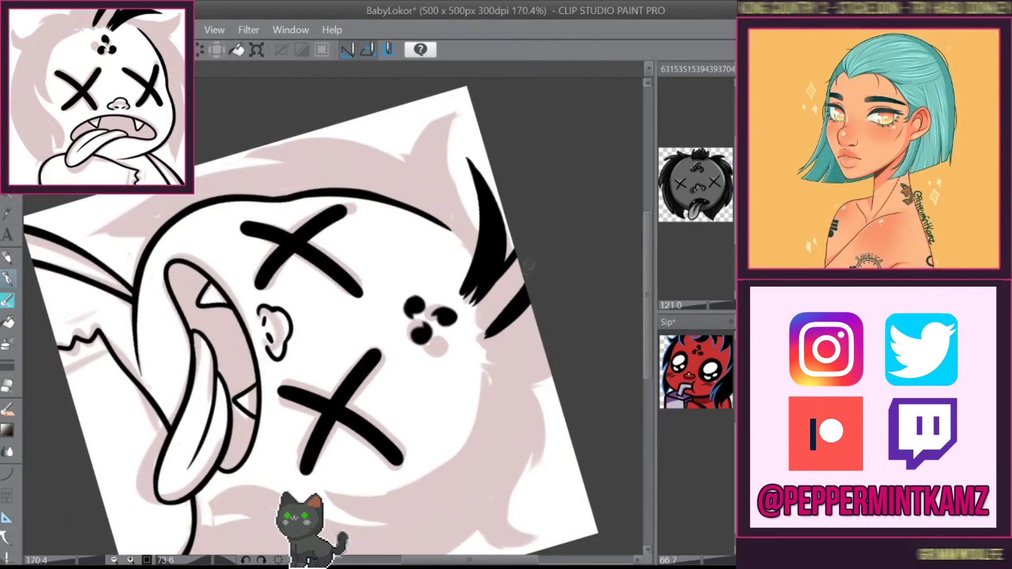
{"action": "mouse_move", "coordinate": [527, 271]}
{"action": "left_mouse_down"}
{"action": "mouse_move", "coordinate": [482, 332]}
{"action": "mouse_move", "coordinate": [464, 222]}
{"action": "mouse_move", "coordinate": [401, 137]}
{"action": "mouse_move", "coordinate": [527, 196]}
{"action": "mouse_move", "coordinate": [307, 338]}
{"action": "left_mouse_up"}
{"action": "left_click_drag", "start_coordinate": [347, 283], "coordinate": [476, 213]}
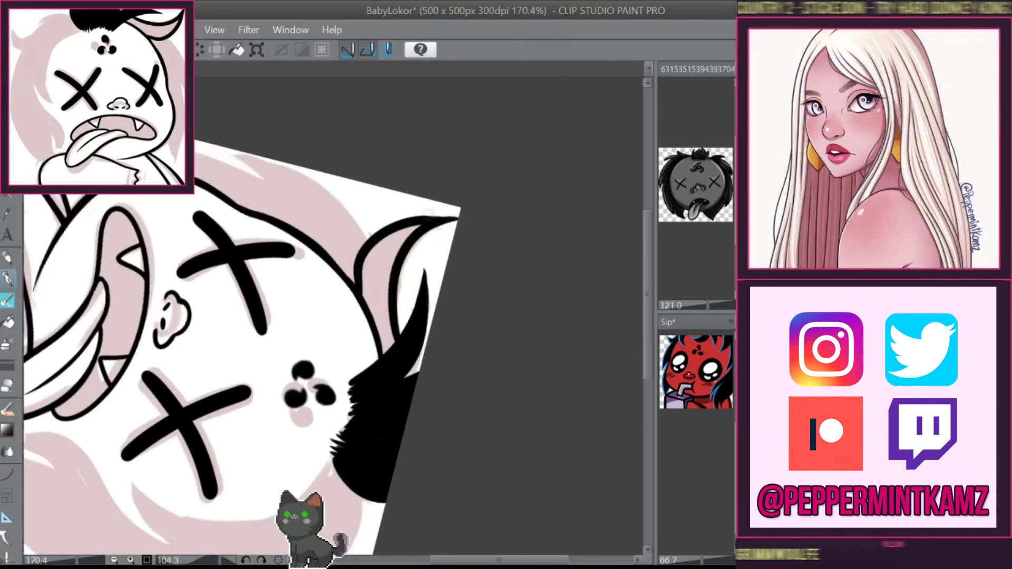
{"action": "mouse_move", "coordinate": [385, 253]}
{"action": "left_mouse_down"}
{"action": "mouse_move", "coordinate": [248, 316]}
{"action": "mouse_move", "coordinate": [312, 259]}
{"action": "left_mouse_up"}
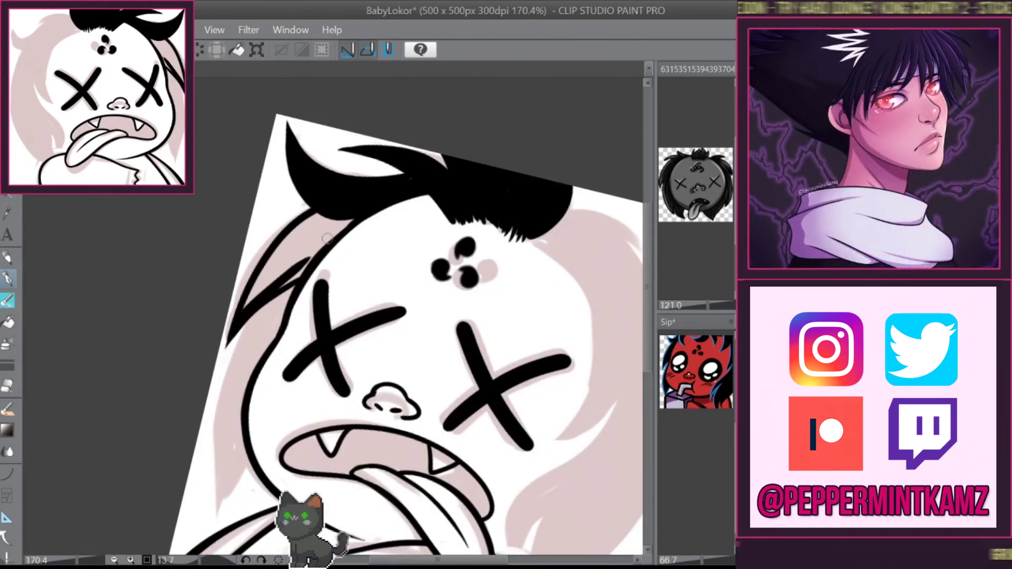
- Fill in the long black side hair opposite the tongue and block in the hair band framing the other cheek
{"action": "mouse_move", "coordinate": [321, 219]}
{"action": "left_mouse_down"}
{"action": "mouse_move", "coordinate": [266, 285]}
{"action": "mouse_move", "coordinate": [319, 216]}
{"action": "left_mouse_up"}
{"action": "left_click_drag", "start_coordinate": [447, 180], "coordinate": [476, 95]}
{"action": "mouse_move", "coordinate": [421, 263]}
{"action": "left_mouse_down"}
{"action": "mouse_move", "coordinate": [474, 158]}
{"action": "mouse_move", "coordinate": [449, 238]}
{"action": "mouse_move", "coordinate": [417, 260]}
{"action": "left_mouse_up"}
{"action": "mouse_move", "coordinate": [412, 313]}
{"action": "left_mouse_down"}
{"action": "mouse_move", "coordinate": [375, 271]}
{"action": "mouse_move", "coordinate": [379, 342]}
{"action": "mouse_move", "coordinate": [412, 369]}
{"action": "mouse_move", "coordinate": [459, 385]}
{"action": "left_mouse_up"}
{"action": "mouse_move", "coordinate": [440, 203]}
{"action": "left_mouse_down"}
{"action": "mouse_move", "coordinate": [342, 369]}
{"action": "mouse_move", "coordinate": [348, 401]}
{"action": "mouse_move", "coordinate": [325, 274]}
{"action": "left_mouse_up"}
{"action": "left_click_drag", "start_coordinate": [327, 311], "coordinate": [372, 226]}
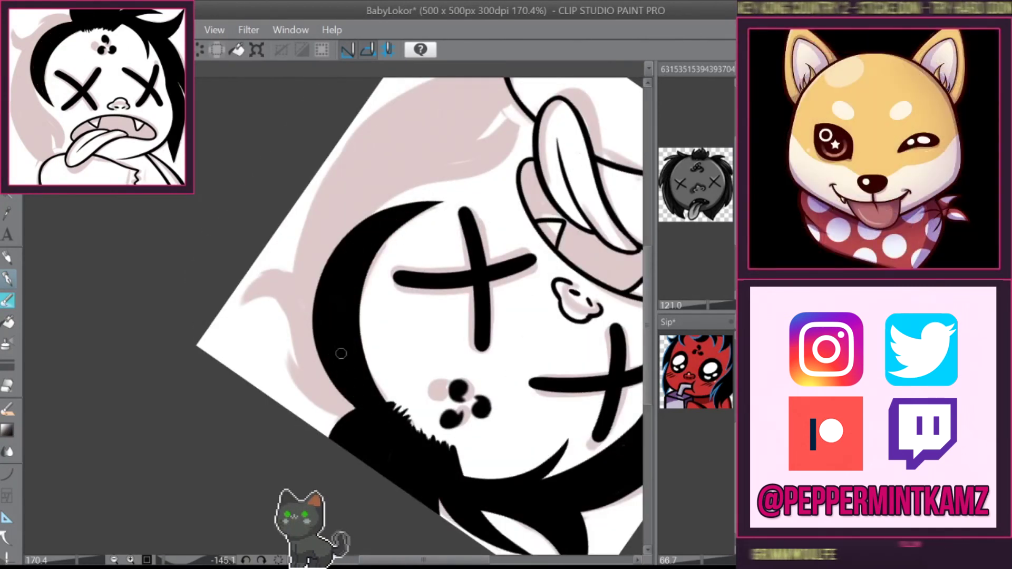
- Extend the black hair above the tongue-side cheek, adding a curled tuft over the sketch
{"action": "left_click_drag", "start_coordinate": [399, 422], "coordinate": [328, 352]}
{"action": "left_click_drag", "start_coordinate": [364, 412], "coordinate": [308, 343]}
{"action": "mouse_move", "coordinate": [428, 288]}
{"action": "left_mouse_down"}
{"action": "mouse_move", "coordinate": [327, 369]}
{"action": "mouse_move", "coordinate": [313, 340]}
{"action": "left_mouse_up"}
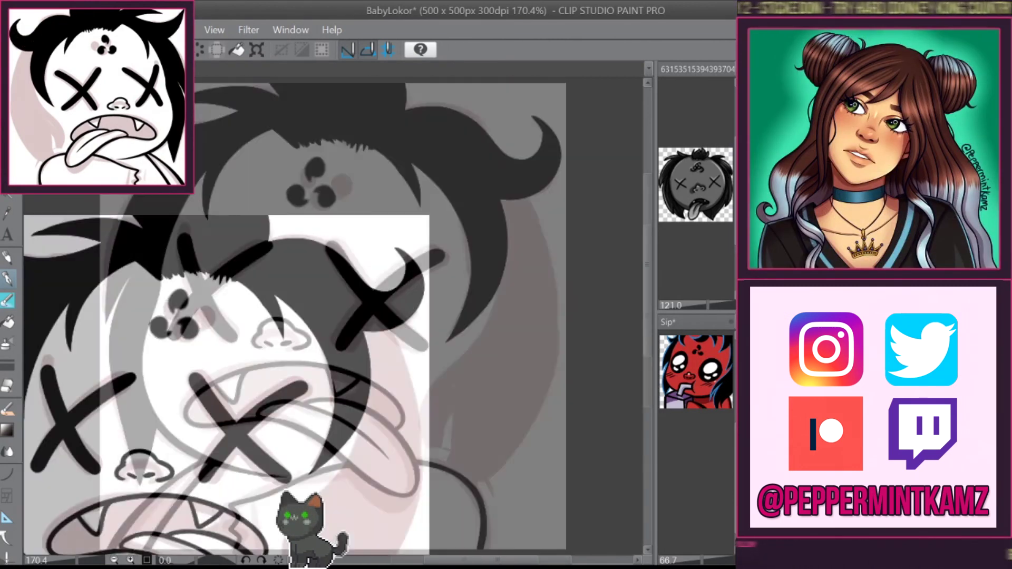
{"action": "key", "text": "ctrl+at"}
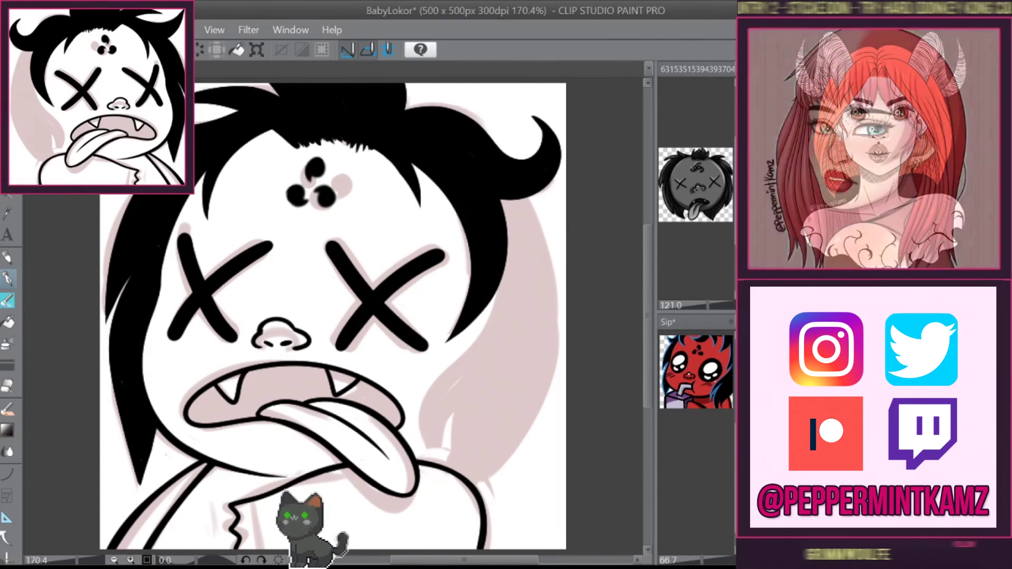
- Ink the long pointed hair lock on the tongue side down to the shoulder, redoing its first stroke, and save the file
{"action": "left_click_drag", "start_coordinate": [498, 280], "coordinate": [437, 458]}
{"action": "key", "text": "ctrl+z"}
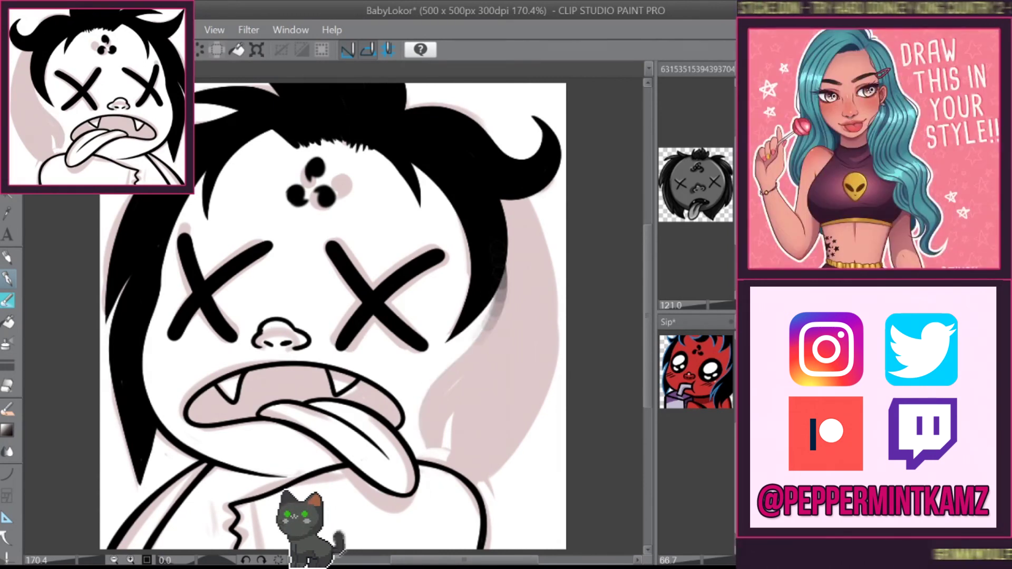
{"action": "left_click_drag", "start_coordinate": [498, 280], "coordinate": [438, 459]}
{"action": "left_click_drag", "start_coordinate": [506, 258], "coordinate": [435, 411]}
{"action": "left_click_drag", "start_coordinate": [562, 200], "coordinate": [459, 480]}
{"action": "mouse_move", "coordinate": [474, 396]}
{"action": "left_mouse_down"}
{"action": "mouse_move", "coordinate": [443, 506]}
{"action": "mouse_move", "coordinate": [454, 464]}
{"action": "left_mouse_up"}
{"action": "left_click_drag", "start_coordinate": [369, 317], "coordinate": [422, 211]}
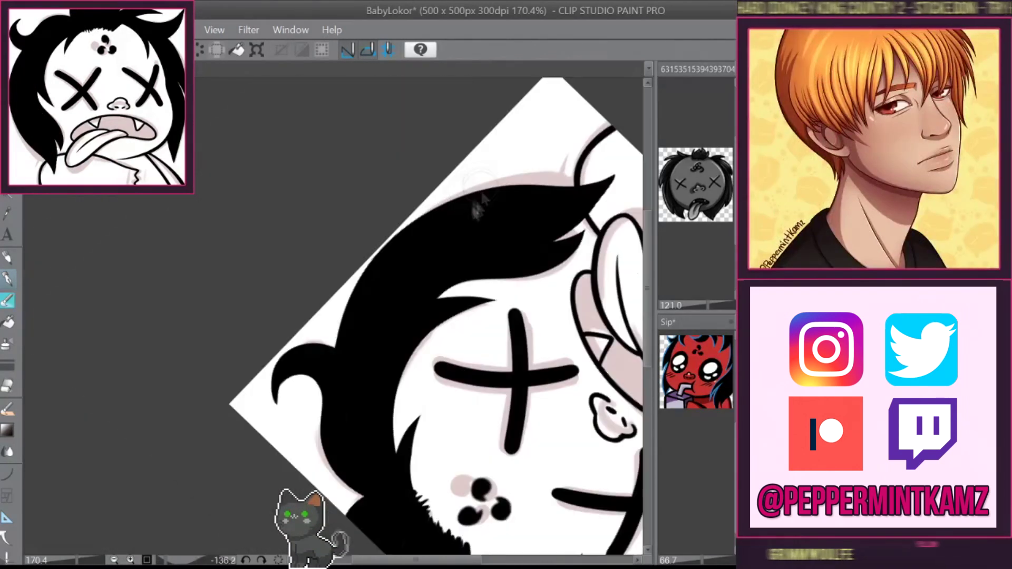
{"action": "left_click_drag", "start_coordinate": [528, 179], "coordinate": [348, 354]}
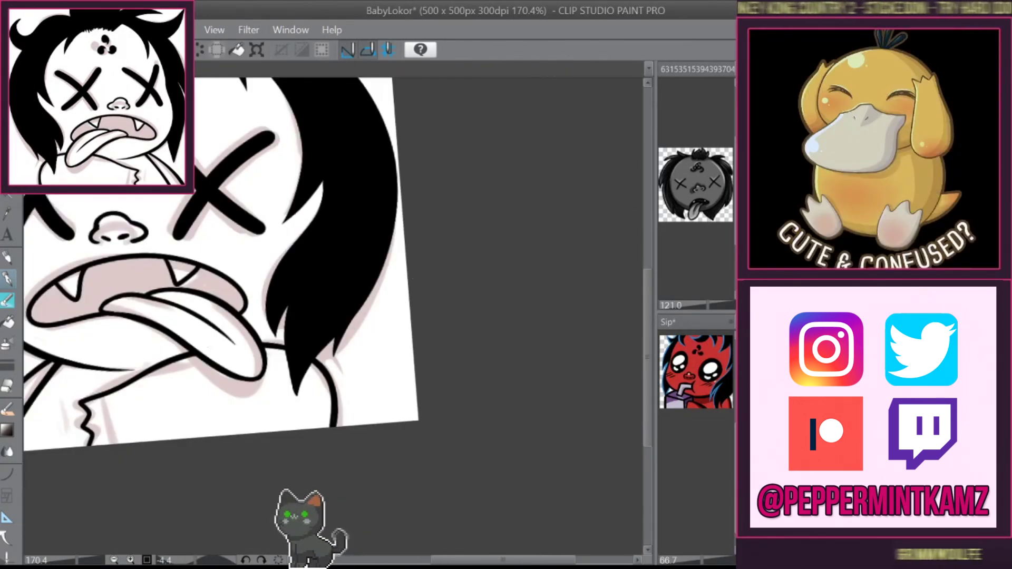
{"action": "key", "text": "ctrl+0"}
{"action": "key", "text": "ctrl+s"}
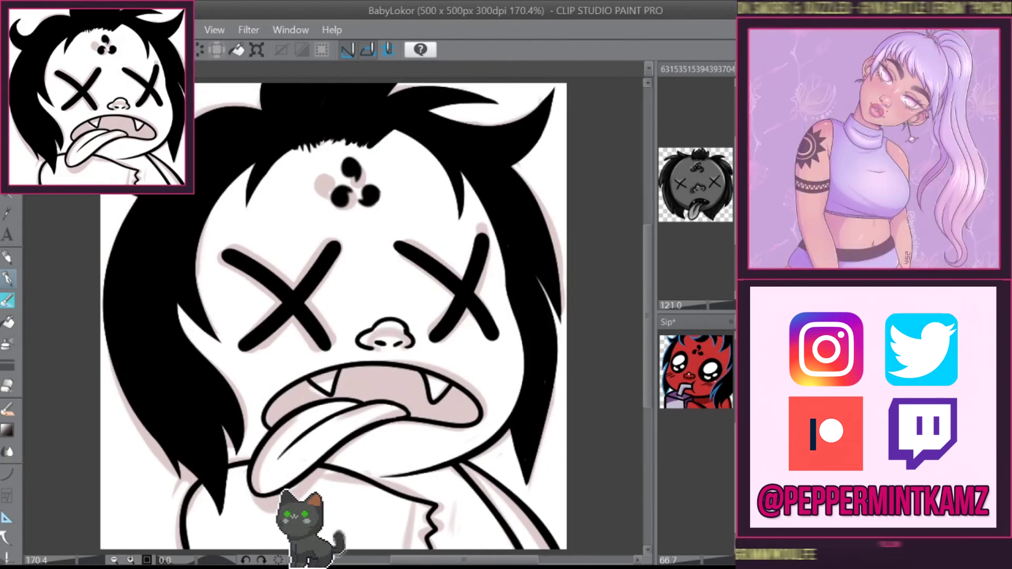
{"action": "key", "text": "asciicircum"}
{"action": "key", "text": "asciicircum"}
{"action": "key", "text": "asciicircum"}
{"action": "key", "text": "asciicircum"}
{"action": "key", "text": "asciicircum"}
{"action": "key", "text": "asciicircum"}
{"action": "key", "text": "asciicircum"}
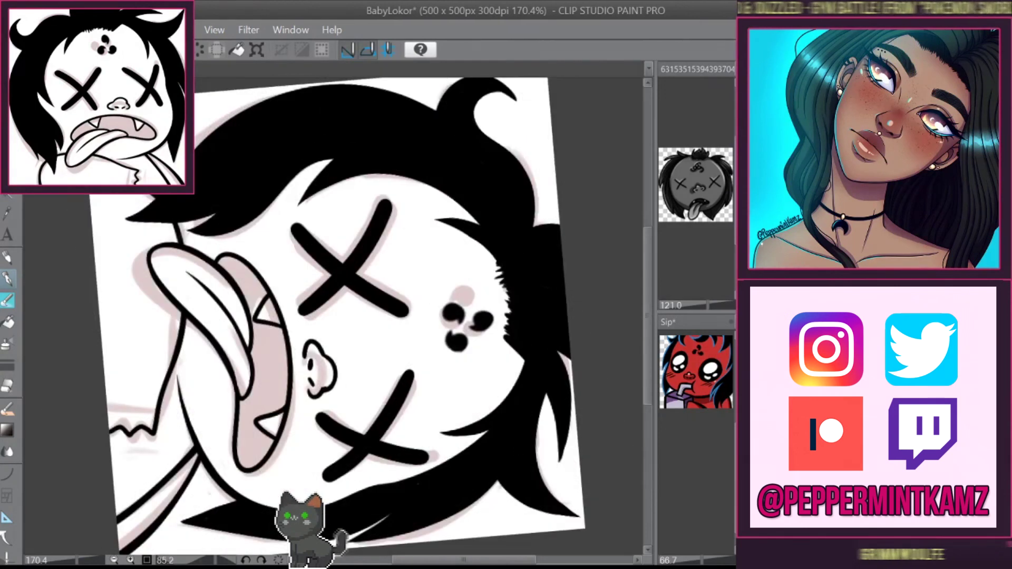
{"action": "key", "text": "ctrl+0"}
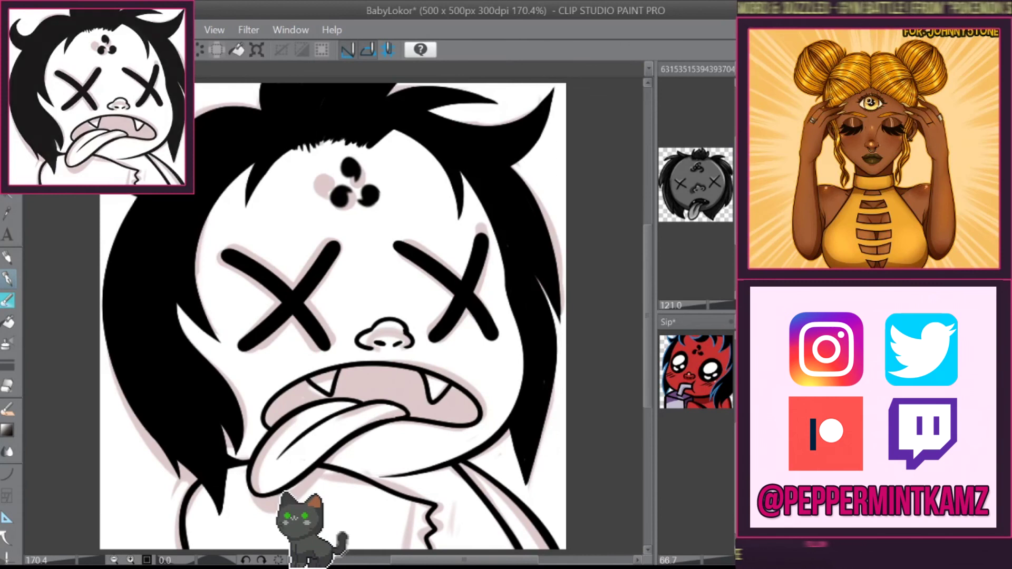
- Block in the skin in gray, color the fangs white, the tongue light gray and the mouth dark, and add darker shadows
{"action": "mouse_move", "coordinate": [211, 264]}
{"action": "left_mouse_down"}
{"action": "mouse_move", "coordinate": [295, 210]}
{"action": "mouse_move", "coordinate": [411, 316]}
{"action": "mouse_move", "coordinate": [464, 432]}
{"action": "left_mouse_up"}
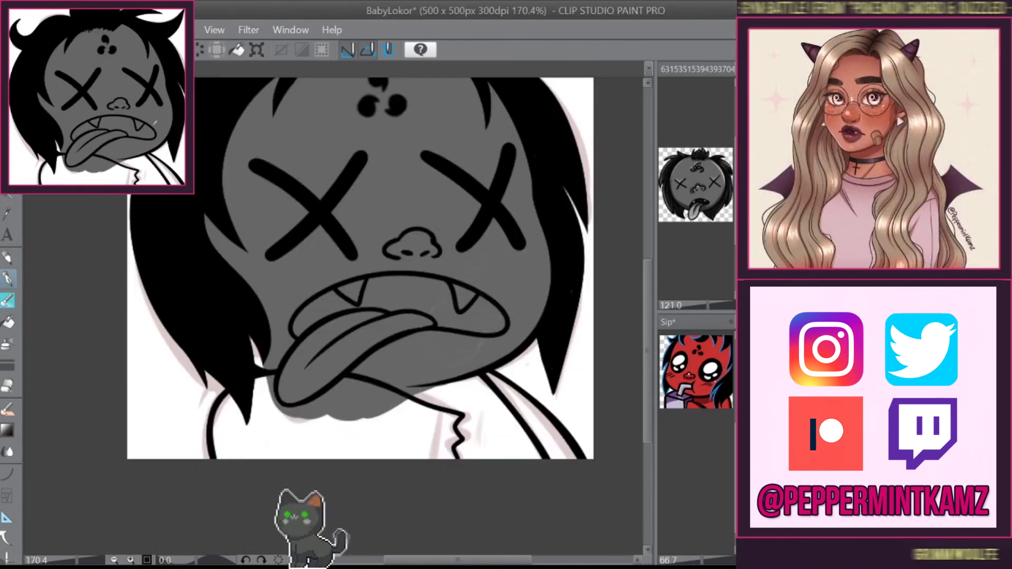
{"action": "key", "text": "-"}
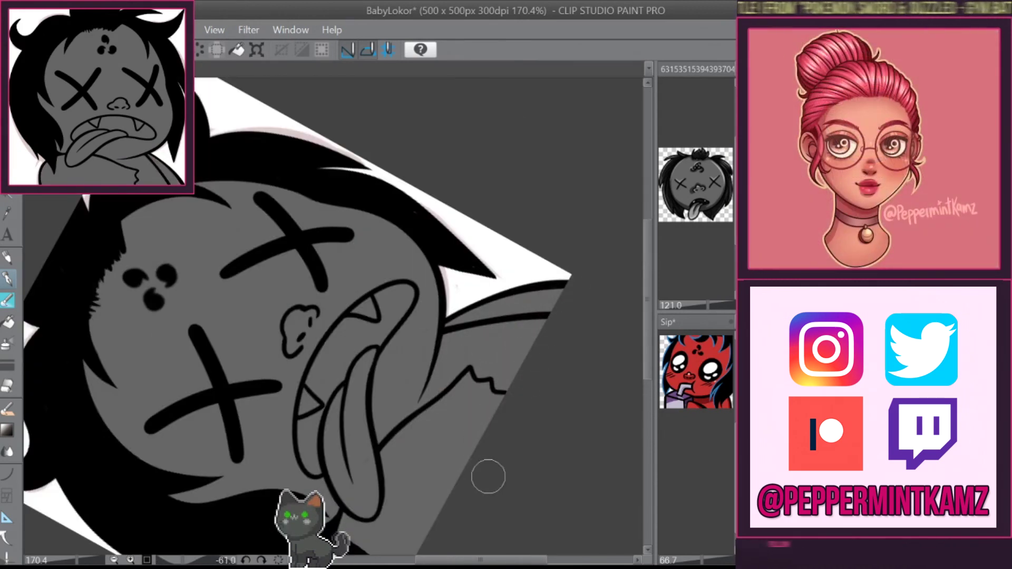
{"action": "key", "text": "ctrl+@"}
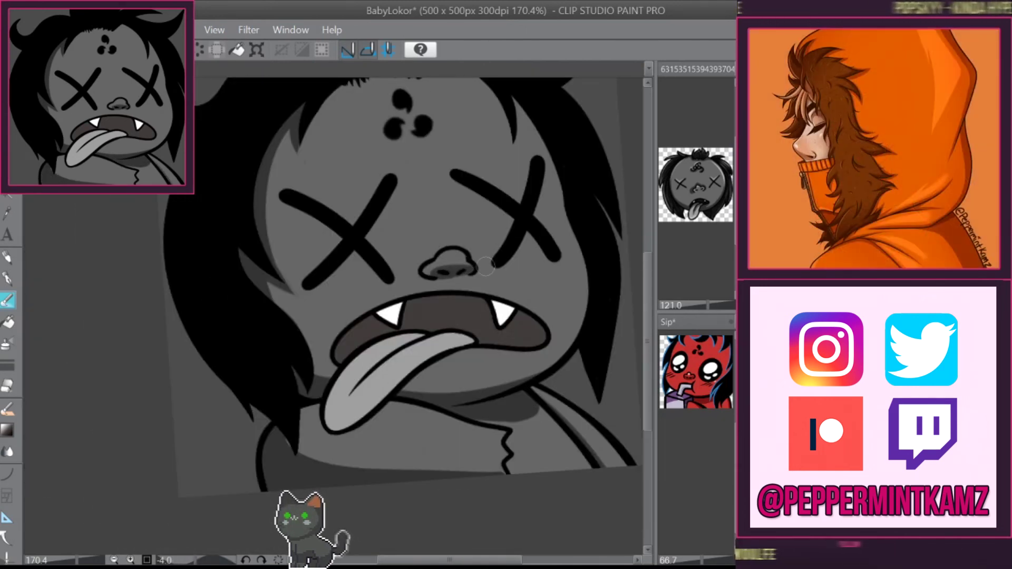
- Color the skin red with white highlights, outline the hair in blue, and make the tongue pink and the mouth interior dark red
{"action": "left_click", "coordinate": [301, 300]}
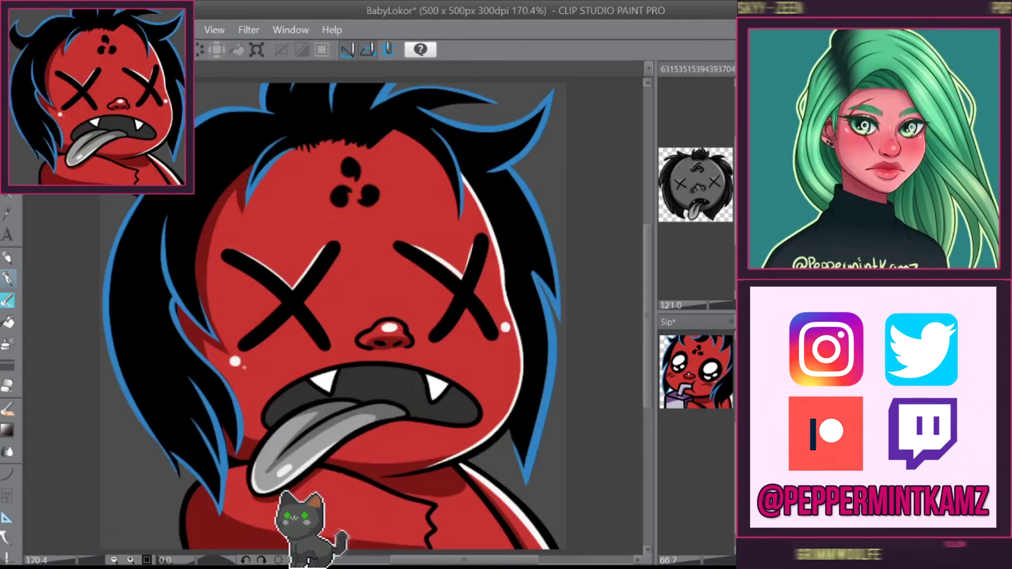
{"action": "left_click", "coordinate": [314, 421]}
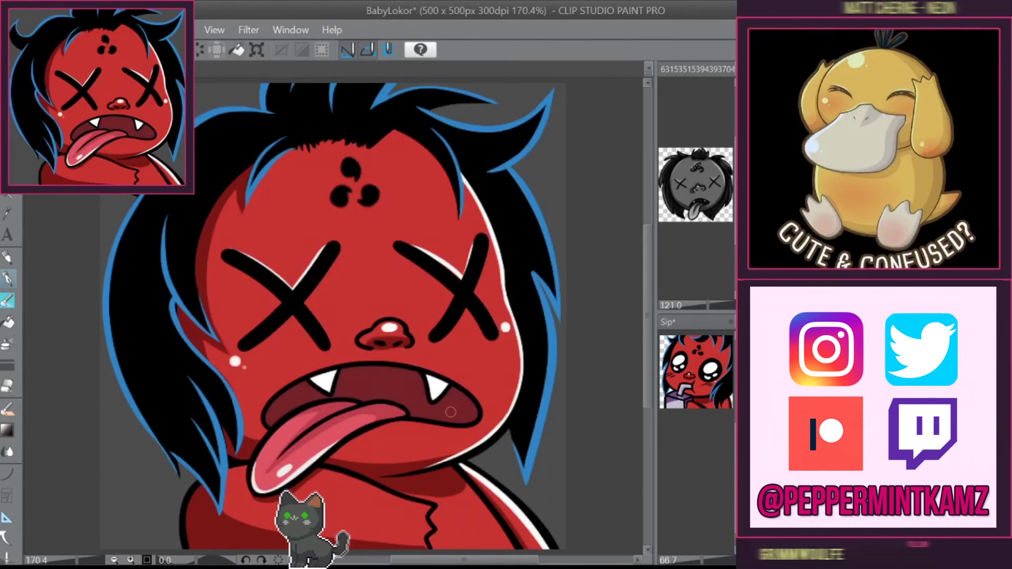
{"action": "key", "text": "ctrl+alt+0"}
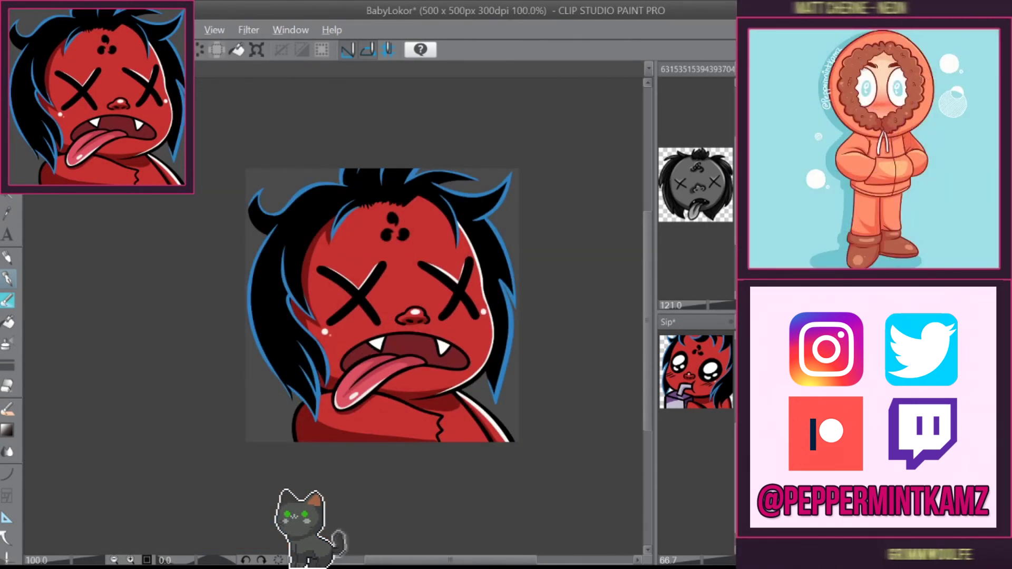
- Select the emote's artwork, apply a vertical gradient from the hair down to the body, and save the file
{"action": "key", "text": "ctrl+a"}
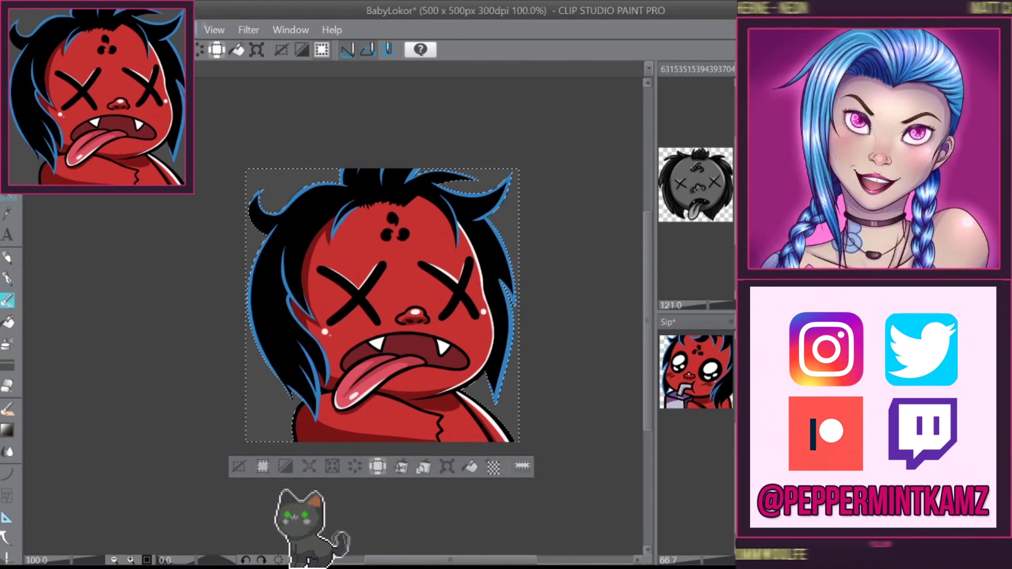
{"action": "key", "text": "g"}
{"action": "left_click_drag", "start_coordinate": [380, 174], "coordinate": [380, 437]}
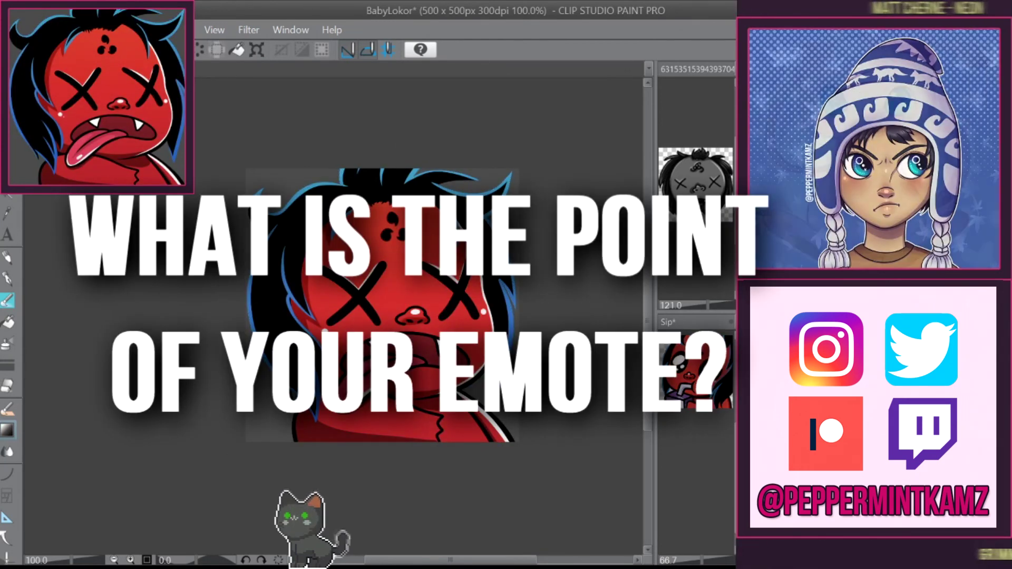
{"action": "key", "text": "ctrl+s"}
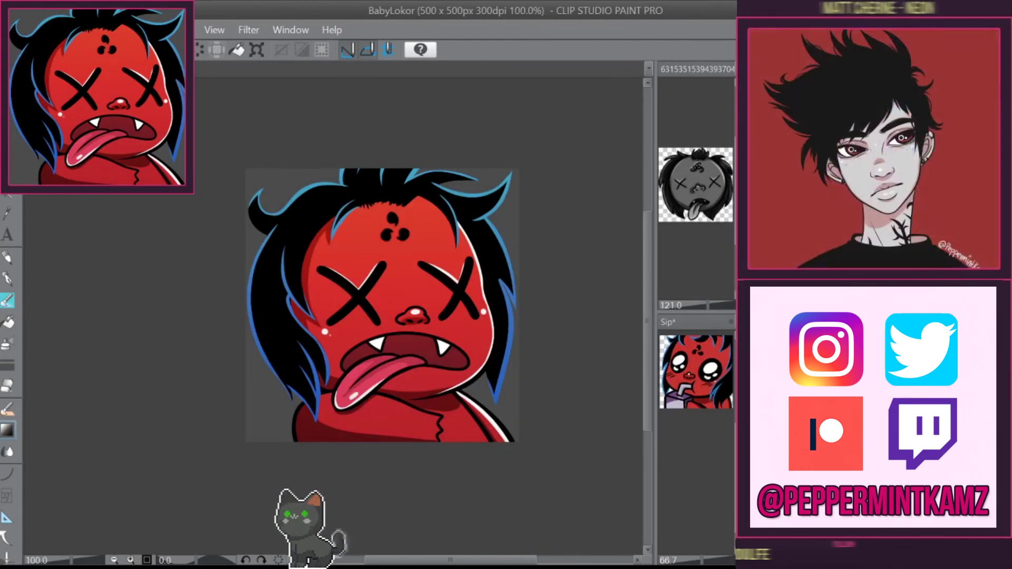
- Switch to the saluting chibi sketch with Salute112.png as its reference image
{"action": "key", "text": "ctrl+z"}
{"action": "key", "text": "ctrl+z"}
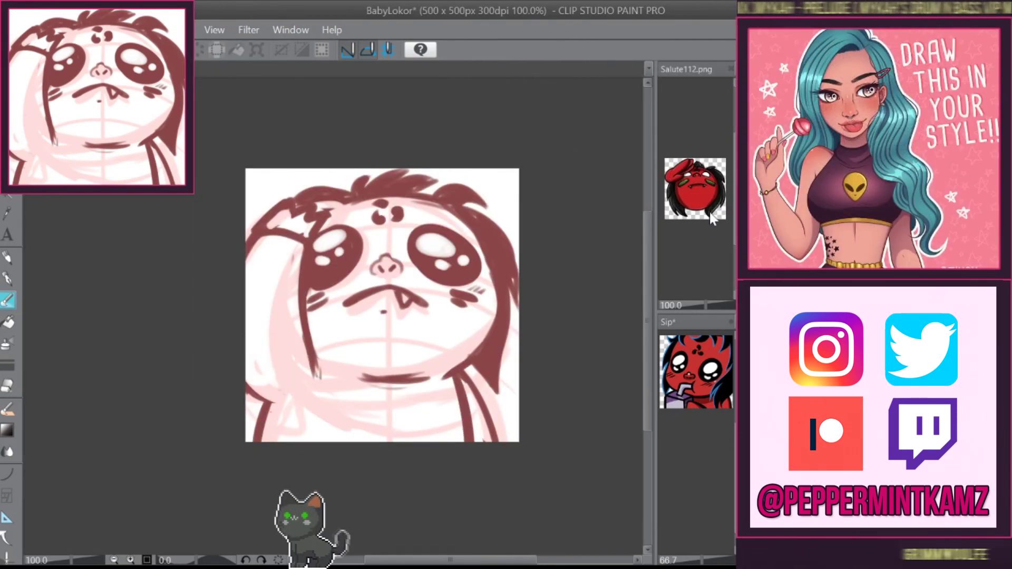
- Hide the rough pink construction sketch and fade the detailed salute sketch to a pale guide for inking
{"action": "key", "text": "Delete"}
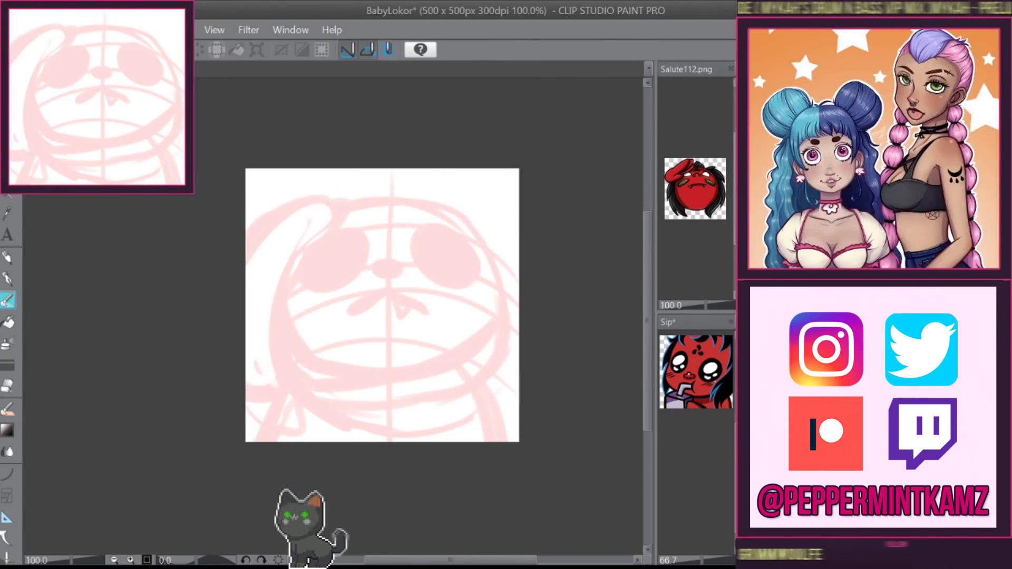
{"action": "left_click_drag", "start_coordinate": [424, 198], "coordinate": [509, 248]}
{"action": "mouse_move", "coordinate": [342, 194]}
{"action": "left_mouse_down"}
{"action": "mouse_move", "coordinate": [278, 200]}
{"action": "mouse_move", "coordinate": [340, 185]}
{"action": "left_mouse_up"}
{"action": "left_click_drag", "start_coordinate": [319, 245], "coordinate": [348, 266]}
{"action": "mouse_move", "coordinate": [432, 240]}
{"action": "left_mouse_down"}
{"action": "mouse_move", "coordinate": [453, 261]}
{"action": "mouse_move", "coordinate": [445, 278]}
{"action": "left_mouse_up"}
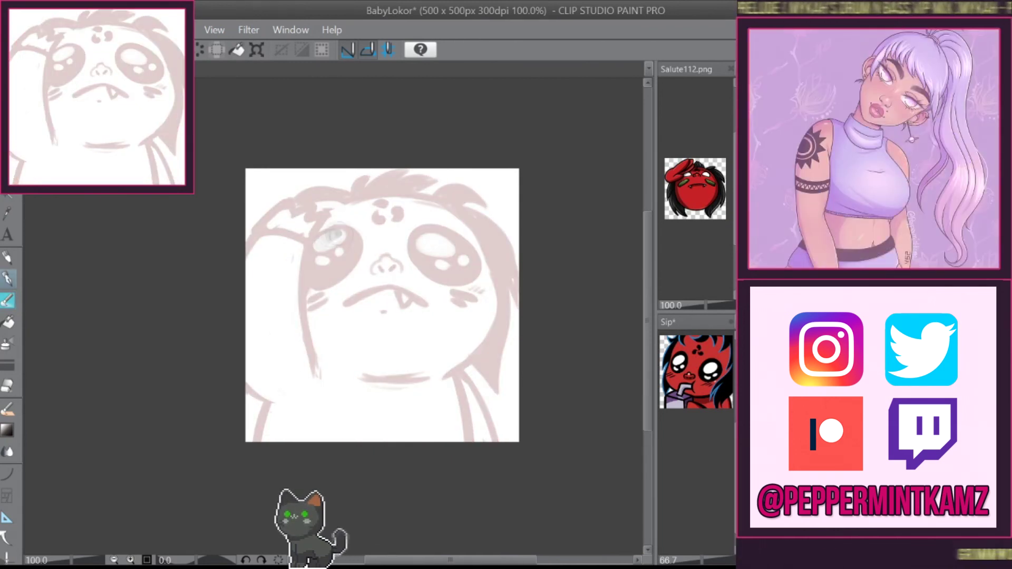
- Ink the eye nearest the saluting hand as a solid black oval and place a mirrored copy over the other eye
{"action": "mouse_move", "coordinate": [331, 236]}
{"action": "left_mouse_down"}
{"action": "mouse_move", "coordinate": [320, 253]}
{"action": "mouse_move", "coordinate": [345, 233]}
{"action": "left_mouse_up"}
{"action": "left_click_drag", "start_coordinate": [311, 264], "coordinate": [343, 237]}
{"action": "left_click_drag", "start_coordinate": [337, 203], "coordinate": [340, 199]}
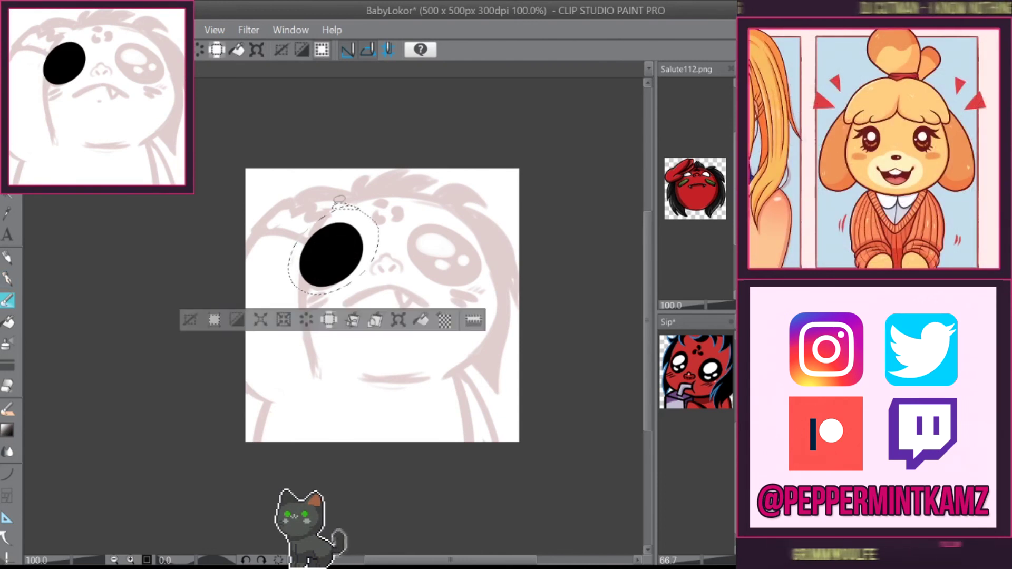
{"action": "key", "text": "ctrl+c"}
{"action": "key", "text": "ctrl+v"}
{"action": "key", "text": "ctrl+t"}
{"action": "left_click_drag", "start_coordinate": [338, 258], "coordinate": [453, 258]}
{"action": "key", "text": "Return"}
- Add white highlights inside both black eyes and ink the nose with its nostrils in black
{"action": "mouse_move", "coordinate": [322, 244]}
{"action": "left_mouse_down"}
{"action": "mouse_move", "coordinate": [338, 236]}
{"action": "mouse_move", "coordinate": [346, 258]}
{"action": "mouse_move", "coordinate": [333, 271]}
{"action": "left_mouse_up"}
{"action": "mouse_move", "coordinate": [430, 242]}
{"action": "left_mouse_down"}
{"action": "mouse_move", "coordinate": [452, 238]}
{"action": "mouse_move", "coordinate": [447, 275]}
{"action": "left_mouse_up"}
{"action": "left_click", "coordinate": [458, 255]}
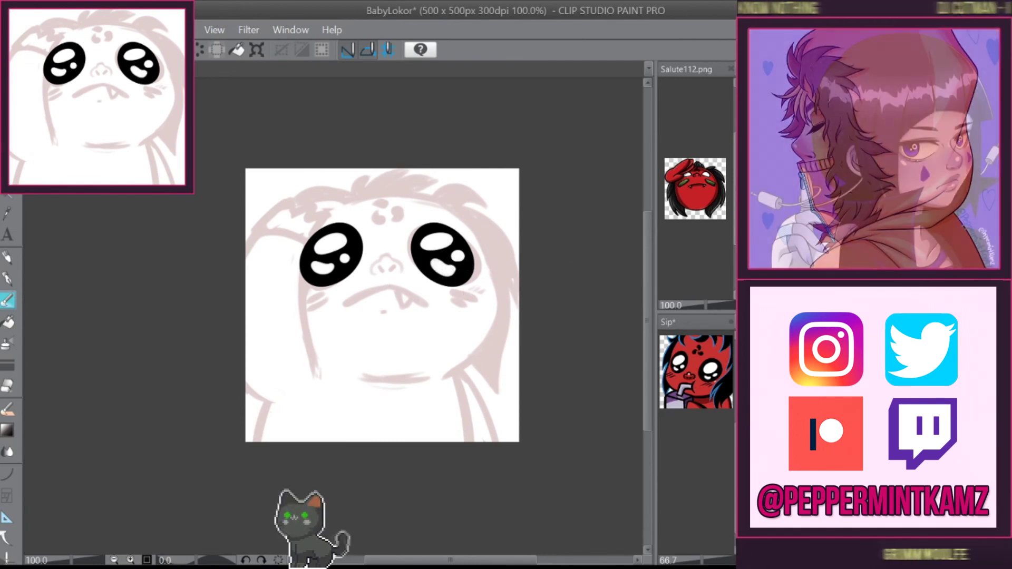
{"action": "mouse_move", "coordinate": [376, 272]}
{"action": "left_mouse_down"}
{"action": "mouse_move", "coordinate": [393, 260]}
{"action": "mouse_move", "coordinate": [402, 270]}
{"action": "left_mouse_up"}
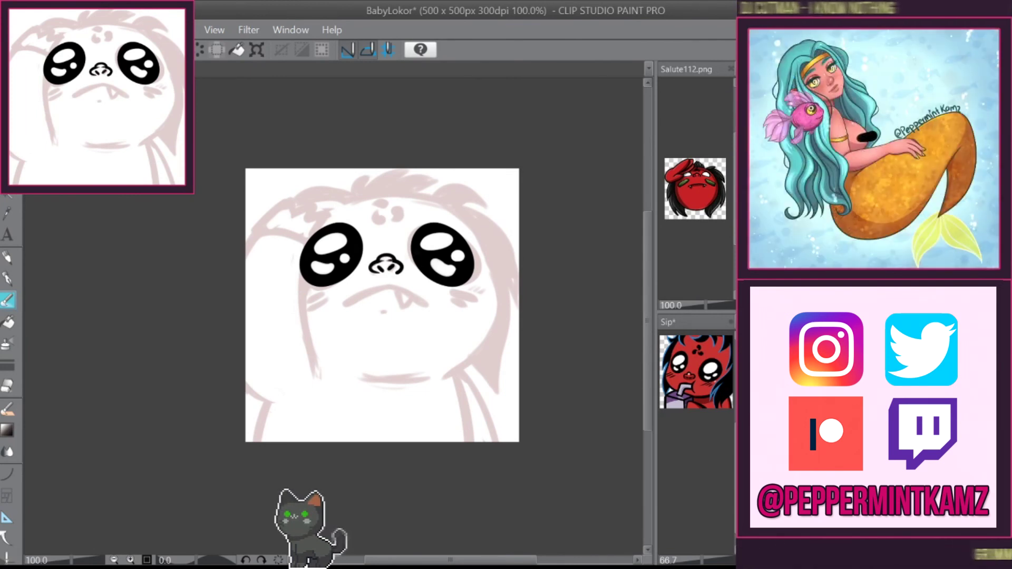
- Ink the half of the frowning mouth nearest the saluting arm, redrawing the stroke along the sketch
{"action": "left_click_drag", "start_coordinate": [475, 316], "coordinate": [454, 342]}
{"action": "left_click_drag", "start_coordinate": [380, 263], "coordinate": [416, 244]}
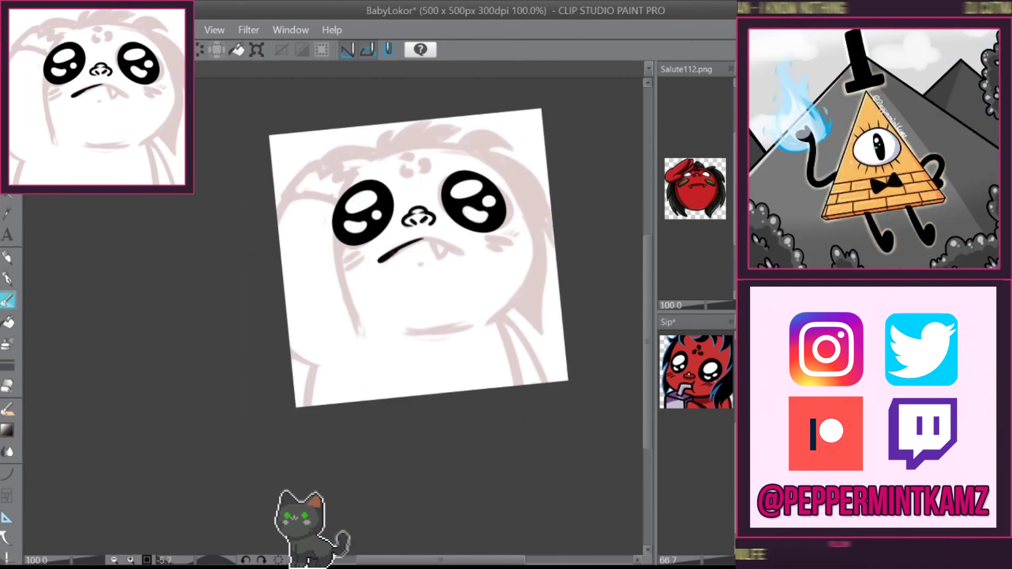
{"action": "left_click_drag", "start_coordinate": [474, 316], "coordinate": [422, 369]}
{"action": "left_click_drag", "start_coordinate": [475, 316], "coordinate": [506, 275]}
{"action": "key", "text": "ctrl+z"}
{"action": "left_click_drag", "start_coordinate": [353, 261], "coordinate": [399, 221]}
{"action": "left_click_drag", "start_coordinate": [475, 316], "coordinate": [507, 280]}
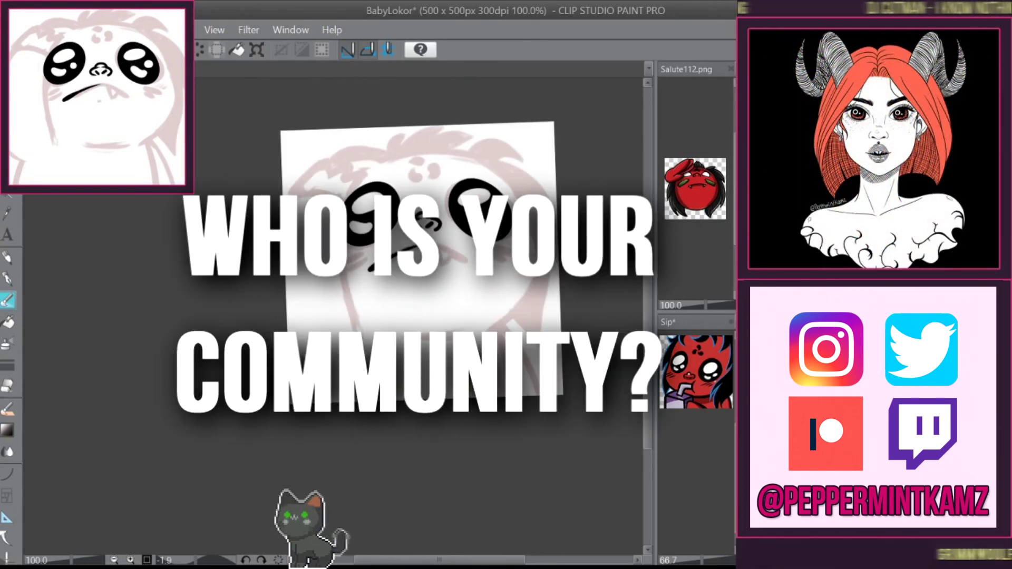
- Complete the frown with a mirrored copy of the inked half and add the single pointed fang
{"action": "mouse_move", "coordinate": [363, 245]}
{"action": "left_mouse_down"}
{"action": "mouse_move", "coordinate": [464, 248]}
{"action": "mouse_move", "coordinate": [369, 251]}
{"action": "left_mouse_up"}
{"action": "key", "text": "ctrl+t"}
{"action": "left_click_drag", "start_coordinate": [443, 259], "coordinate": [457, 266]}
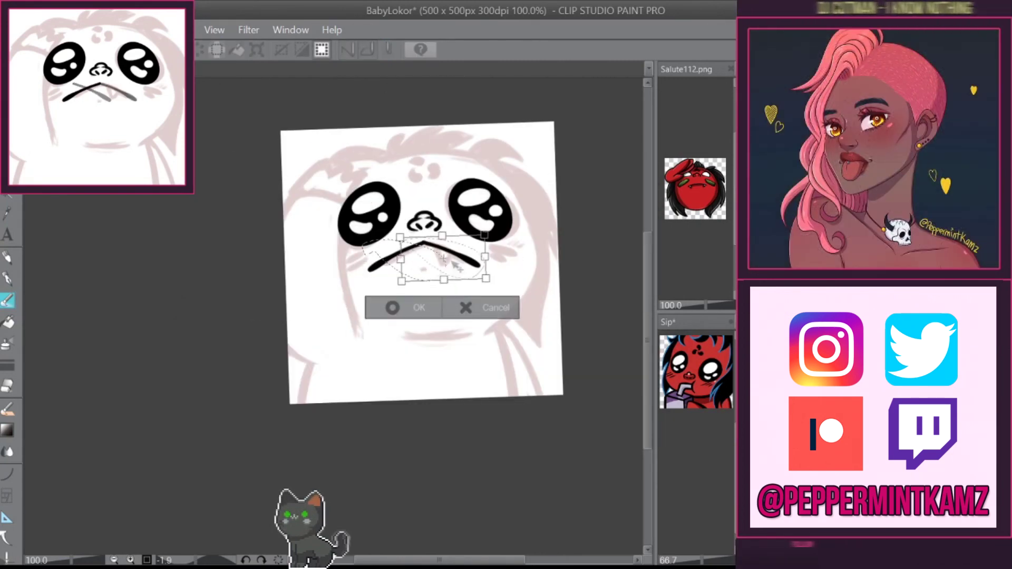
{"action": "key", "text": "Return"}
{"action": "left_click_drag", "start_coordinate": [474, 316], "coordinate": [506, 280]}
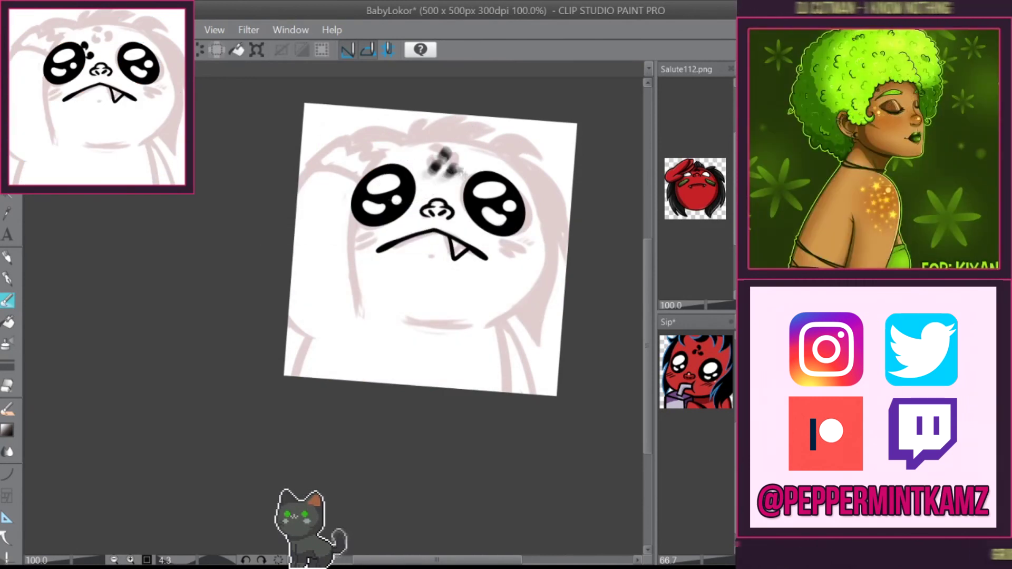
- Ink the three black forehead marks and scale them wider and flatter to fit above the eyes
{"action": "key", "text": "ctrl+t"}
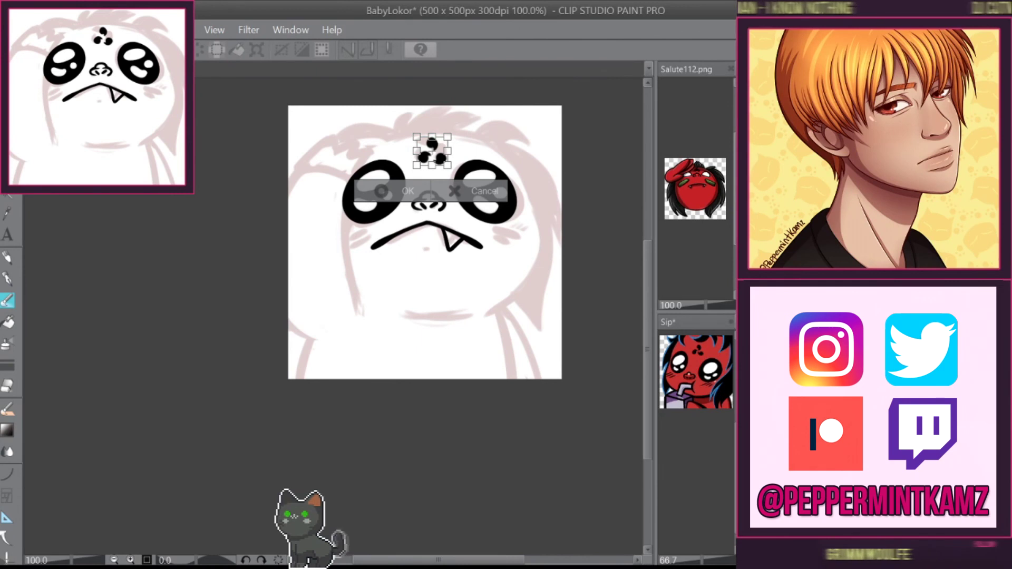
{"action": "left_click_drag", "start_coordinate": [447, 165], "coordinate": [452, 164]}
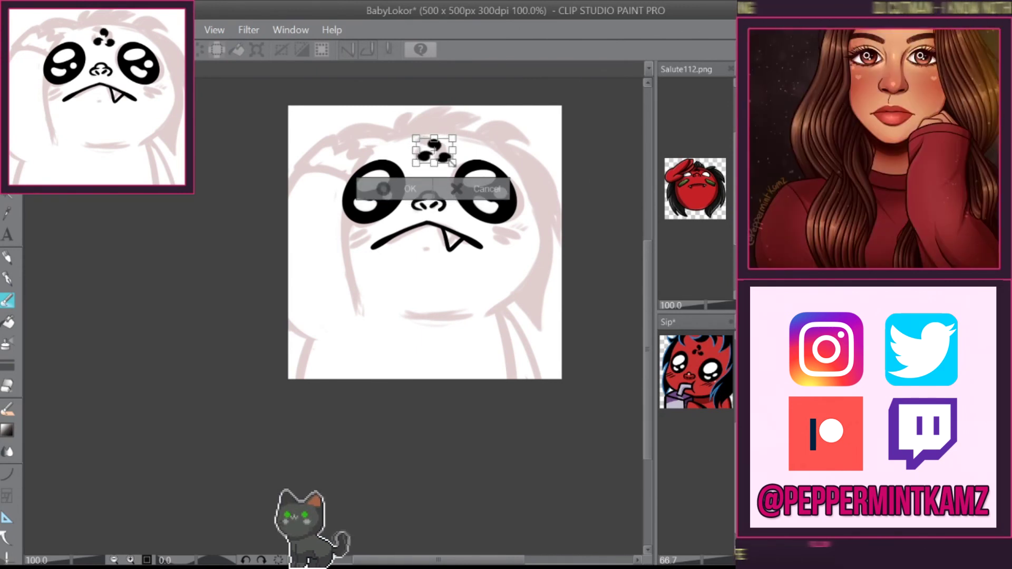
{"action": "key", "text": "Return"}
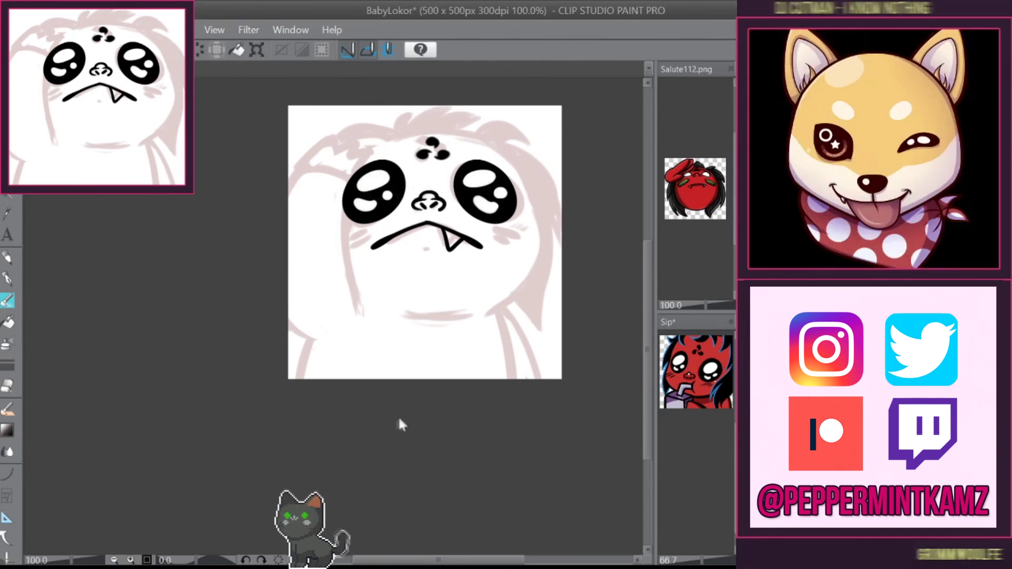
{"action": "key", "text": "ctrl+t"}
{"action": "key", "text": "ctrl+plus"}
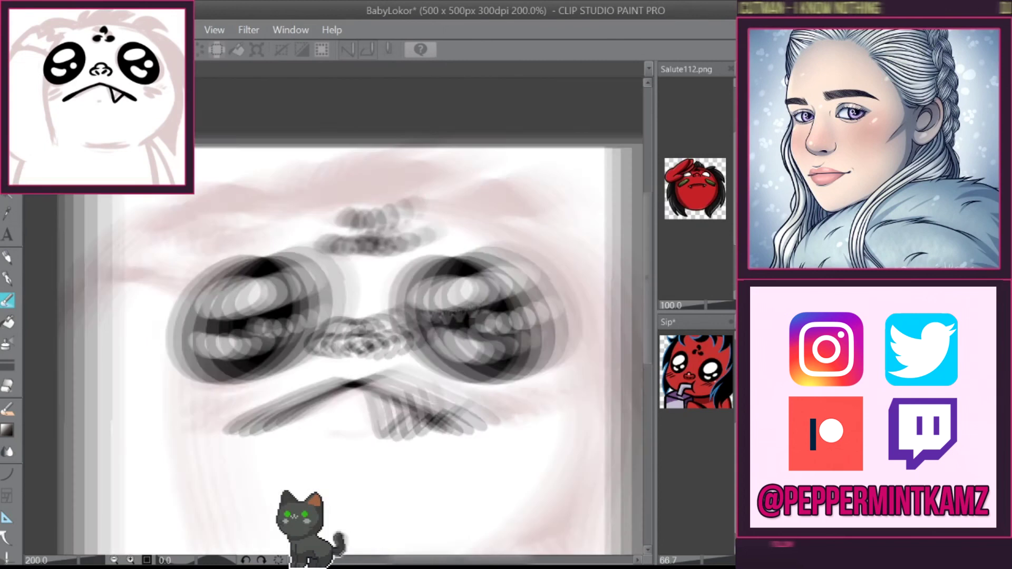
{"action": "key", "text": "Return"}
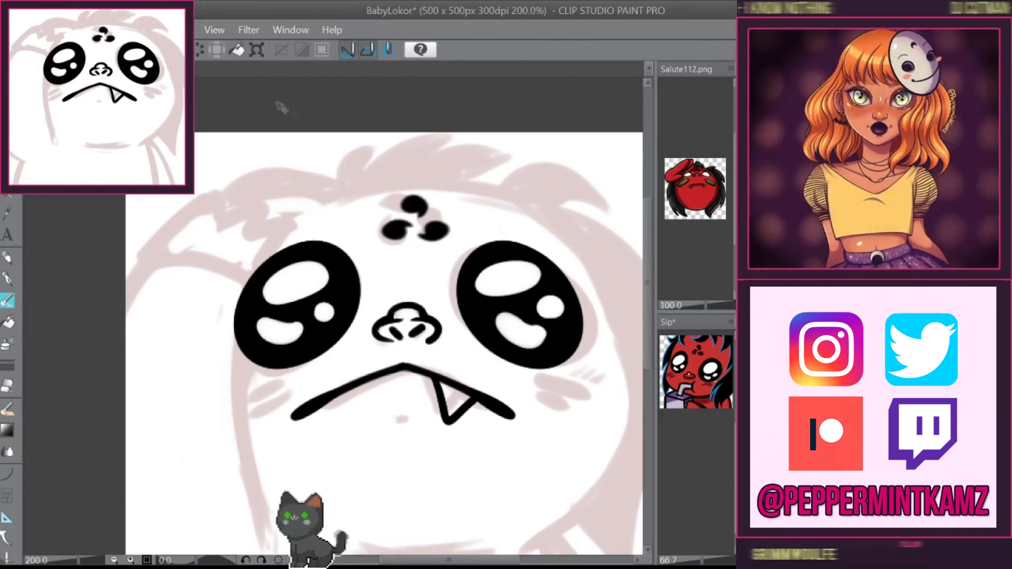
{"action": "key", "text": "ctrl+t"}
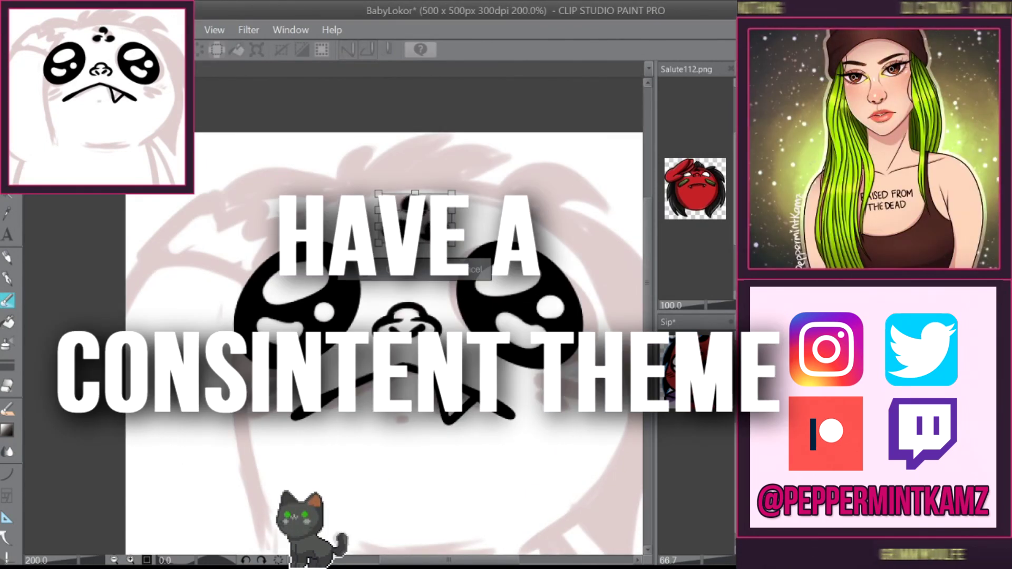
{"action": "left_click_drag", "start_coordinate": [414, 197], "coordinate": [416, 216]}
{"action": "key", "text": "Return"}
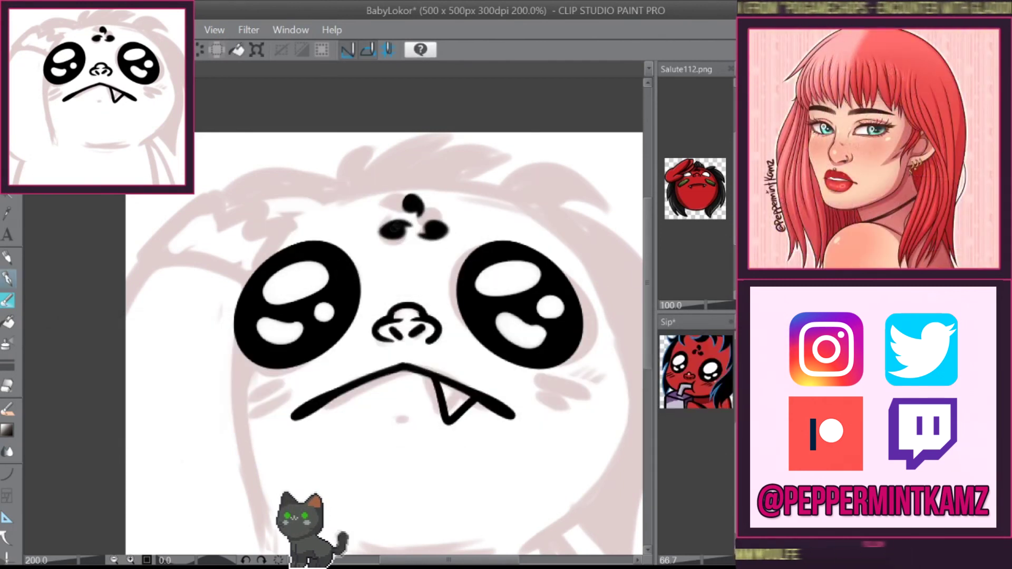
- Ink the saluting arm with its jagged fingertips, long forearm edge and shoulder line over the sketch
{"action": "scroll", "coordinate": [371, 316], "scroll_direction": "down", "scroll_amount": 1}
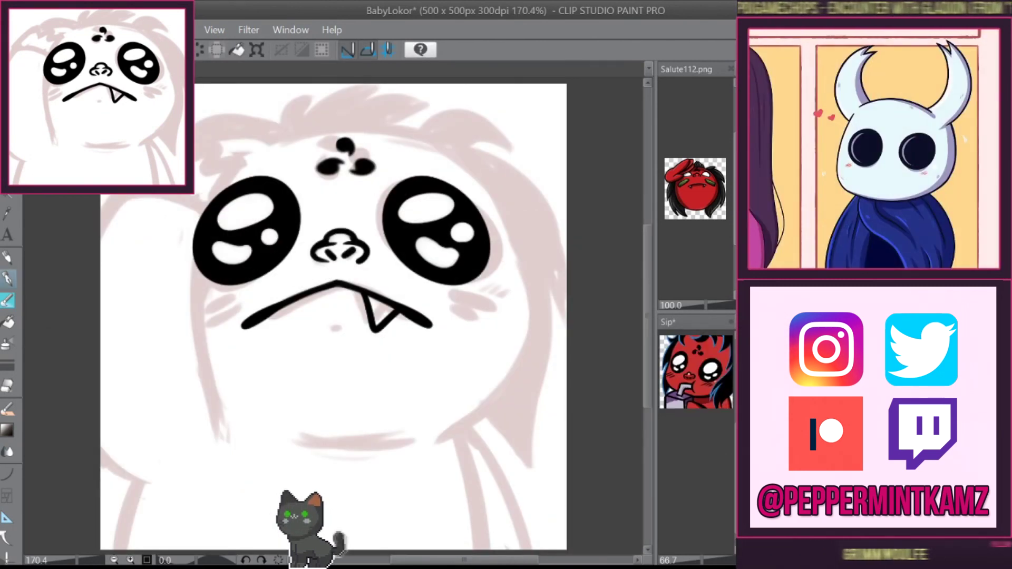
{"action": "scroll", "coordinate": [333, 316], "scroll_direction": "down", "scroll_amount": 3}
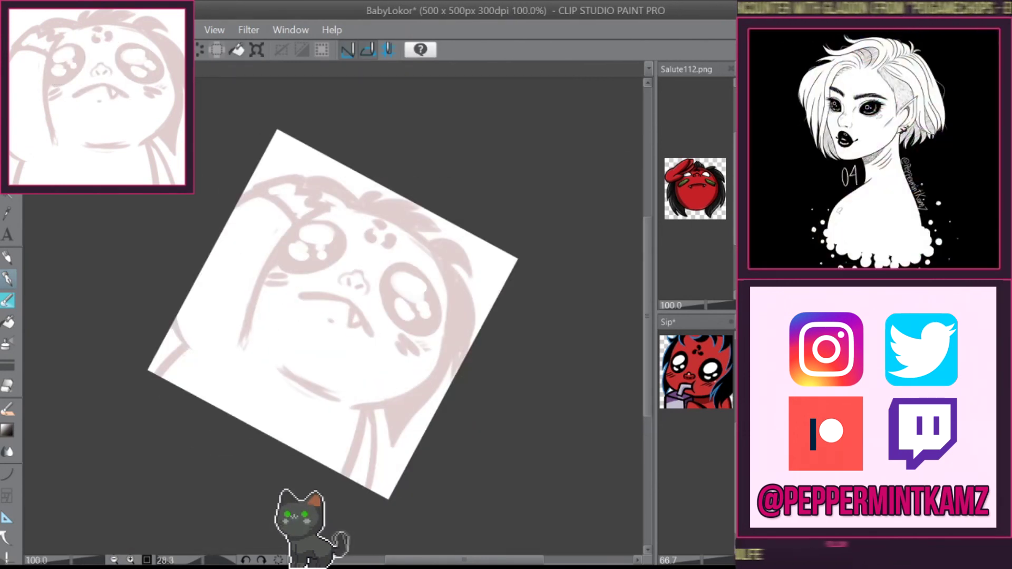
{"action": "left_click_drag", "start_coordinate": [247, 333], "coordinate": [330, 205]}
{"action": "key", "text": "ctrl+z"}
{"action": "mouse_move", "coordinate": [245, 338]}
{"action": "left_mouse_down"}
{"action": "mouse_move", "coordinate": [281, 247]}
{"action": "mouse_move", "coordinate": [330, 204]}
{"action": "left_mouse_up"}
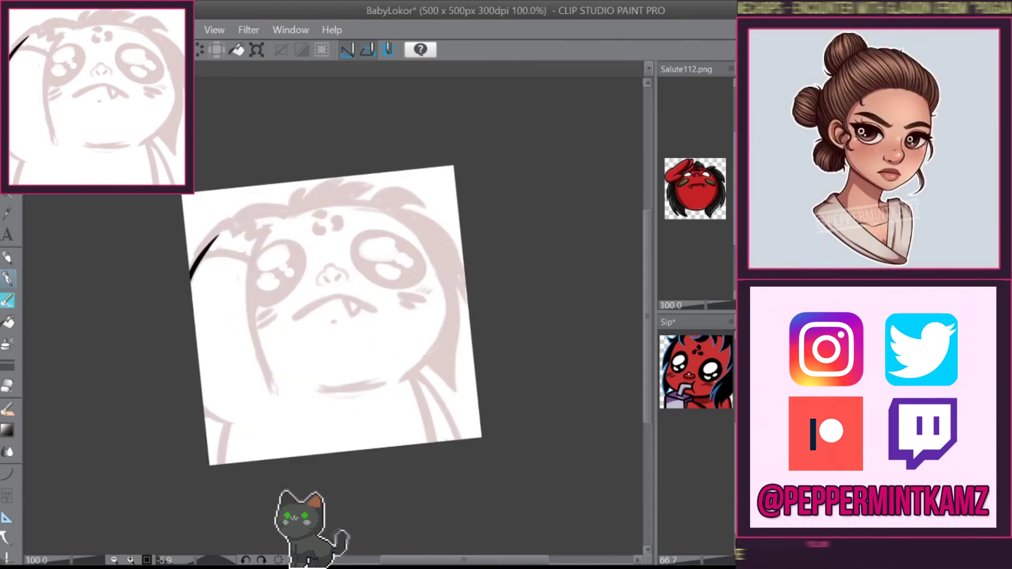
{"action": "left_click_drag", "start_coordinate": [232, 234], "coordinate": [272, 388]}
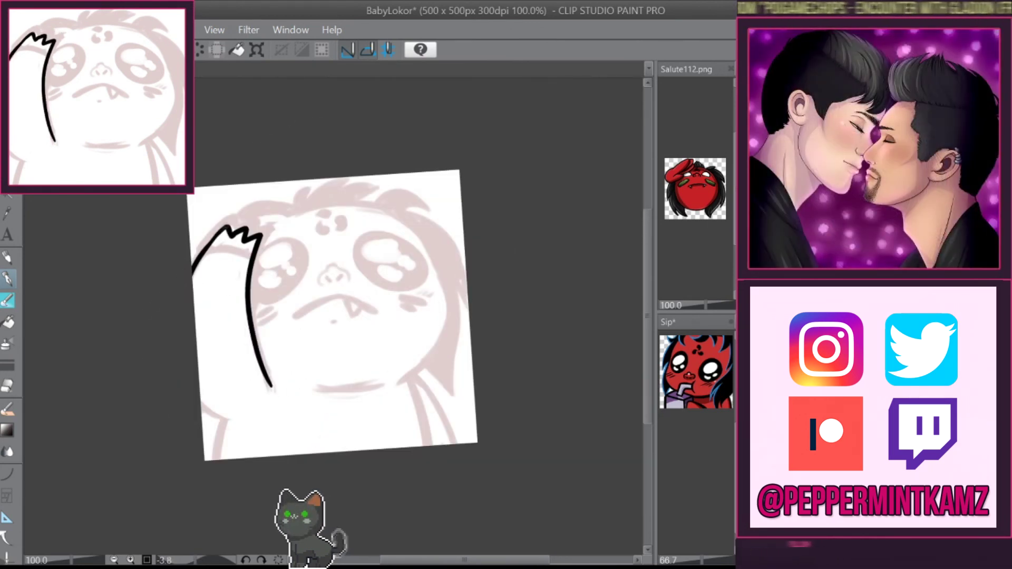
{"action": "left_click_drag", "start_coordinate": [224, 232], "coordinate": [194, 226]}
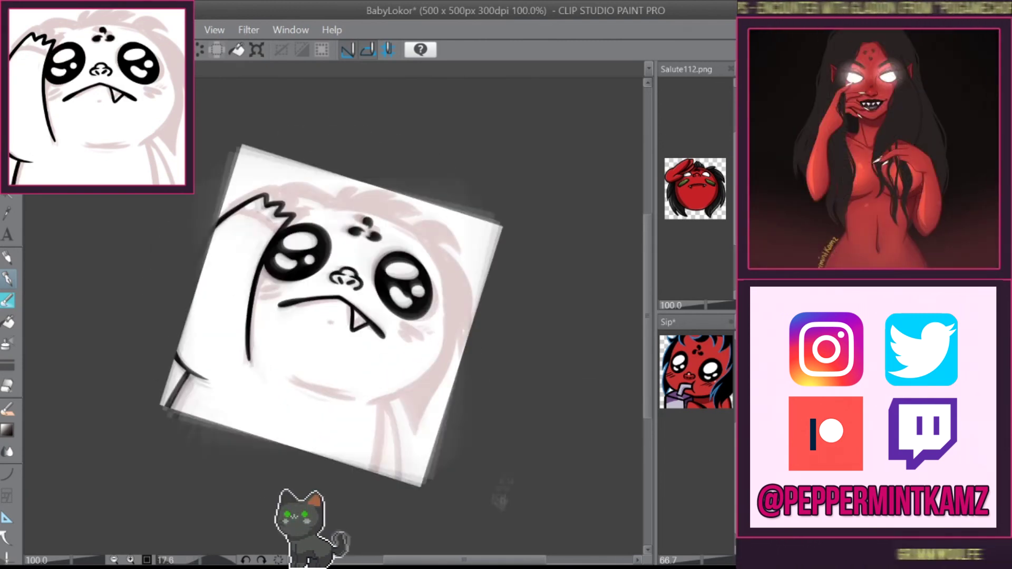
- Ink the rounded head outline and the body and arm lines on the side opposite the salute
{"action": "left_click_drag", "start_coordinate": [464, 388], "coordinate": [498, 249]}
{"action": "key", "text": "ctrl+z"}
{"action": "mouse_move", "coordinate": [337, 271]}
{"action": "left_mouse_down"}
{"action": "mouse_move", "coordinate": [500, 232]}
{"action": "mouse_move", "coordinate": [544, 182]}
{"action": "left_mouse_up"}
{"action": "key", "text": "ctrl+z"}
{"action": "mouse_move", "coordinate": [485, 219]}
{"action": "left_mouse_down"}
{"action": "mouse_move", "coordinate": [534, 156]}
{"action": "mouse_move", "coordinate": [517, 143]}
{"action": "mouse_move", "coordinate": [451, 138]}
{"action": "mouse_move", "coordinate": [369, 285]}
{"action": "left_mouse_up"}
{"action": "left_click_drag", "start_coordinate": [488, 244], "coordinate": [369, 169]}
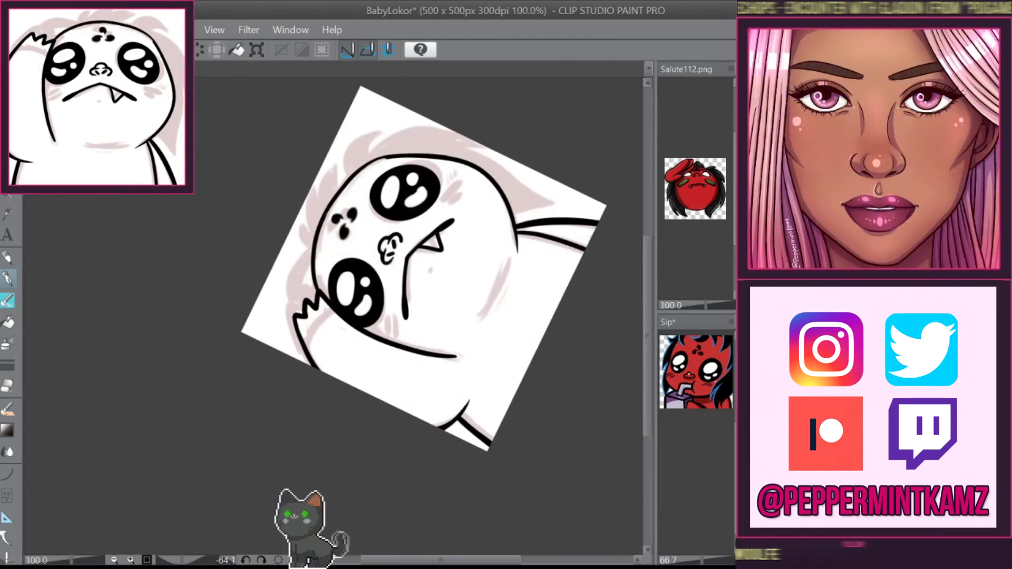
- Ink solid black hair tufts on top of the head and above the saluting hand, redoing stray strokes
{"action": "key", "text": "asciicircum"}
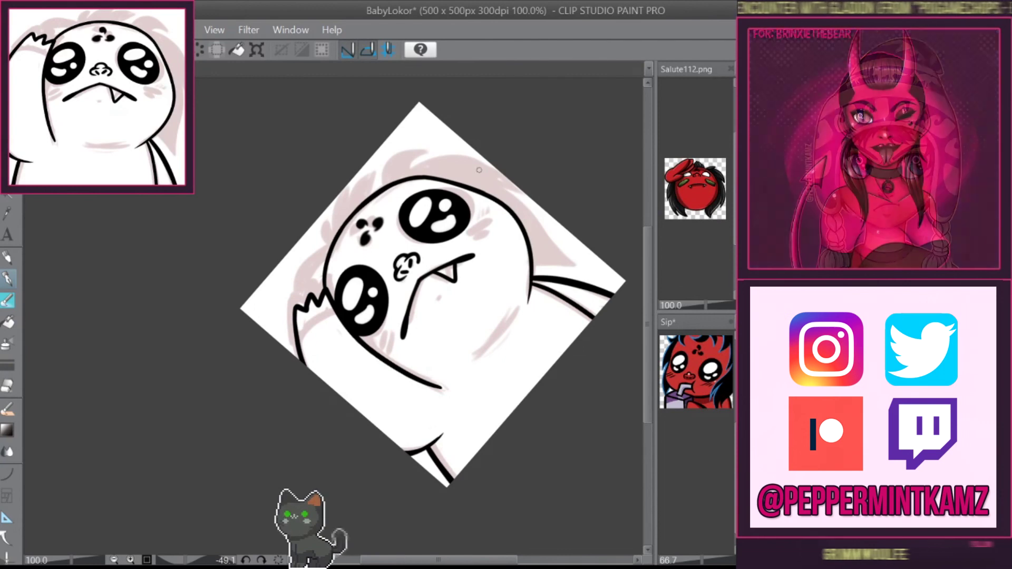
{"action": "left_click_drag", "start_coordinate": [348, 222], "coordinate": [401, 158]}
{"action": "mouse_move", "coordinate": [380, 275]}
{"action": "left_mouse_down"}
{"action": "mouse_move", "coordinate": [417, 242]}
{"action": "mouse_move", "coordinate": [389, 274]}
{"action": "left_mouse_up"}
{"action": "key", "text": "ctrl+z"}
{"action": "key", "text": "ctrl+z"}
{"action": "left_click_drag", "start_coordinate": [443, 242], "coordinate": [398, 271]}
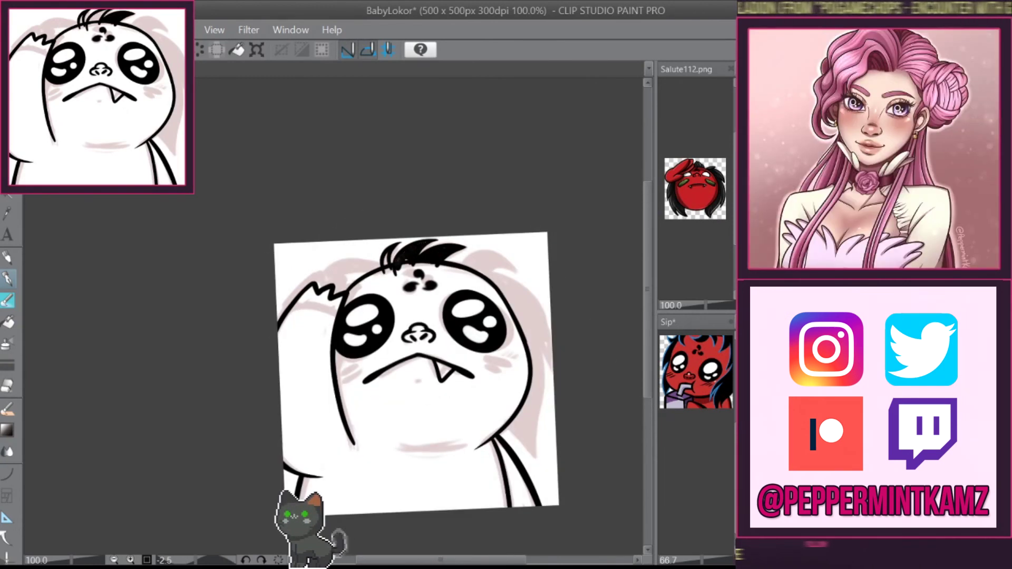
{"action": "left_click_drag", "start_coordinate": [474, 237], "coordinate": [388, 248]}
{"action": "left_click_drag", "start_coordinate": [315, 252], "coordinate": [293, 309]}
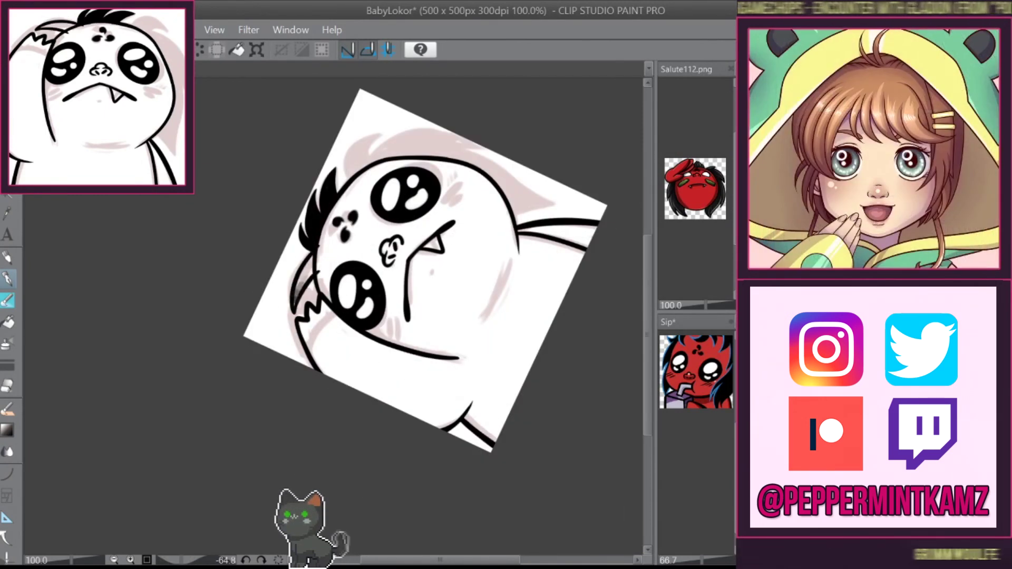
{"action": "mouse_move", "coordinate": [387, 248]}
{"action": "left_mouse_down"}
{"action": "mouse_move", "coordinate": [433, 232]}
{"action": "mouse_move", "coordinate": [501, 231]}
{"action": "mouse_move", "coordinate": [400, 274]}
{"action": "left_mouse_up"}
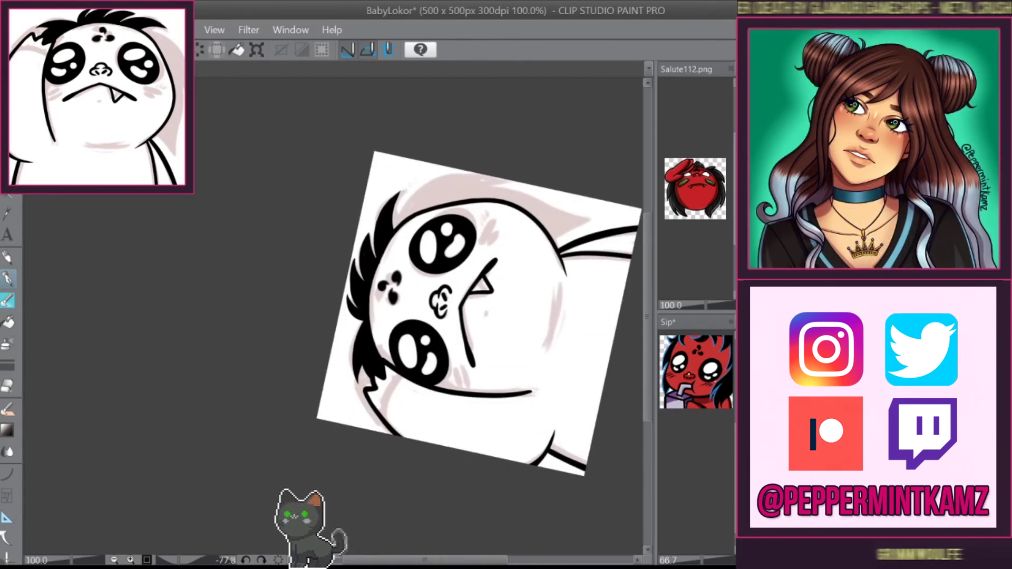
- Ink the long black hair falling from the crown down the side of the face opposite the saluting arm
{"action": "left_click_drag", "start_coordinate": [475, 264], "coordinate": [411, 295]}
{"action": "mouse_move", "coordinate": [364, 187]}
{"action": "left_mouse_down"}
{"action": "mouse_move", "coordinate": [370, 219]}
{"action": "mouse_move", "coordinate": [464, 126]}
{"action": "mouse_move", "coordinate": [369, 203]}
{"action": "left_mouse_up"}
{"action": "left_click_drag", "start_coordinate": [372, 169], "coordinate": [369, 208]}
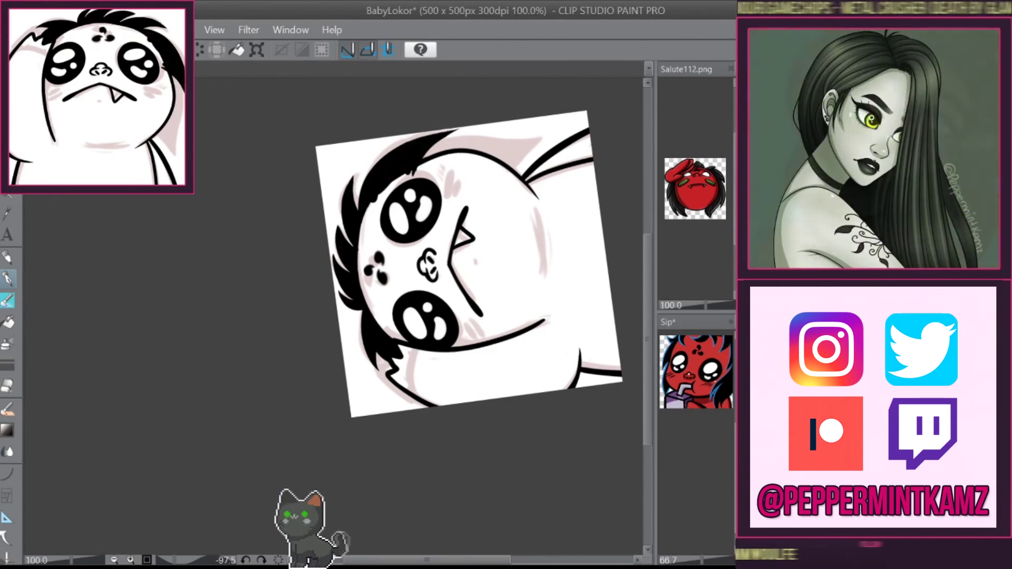
{"action": "left_click_drag", "start_coordinate": [474, 158], "coordinate": [538, 174]}
{"action": "left_click_drag", "start_coordinate": [501, 238], "coordinate": [430, 211]}
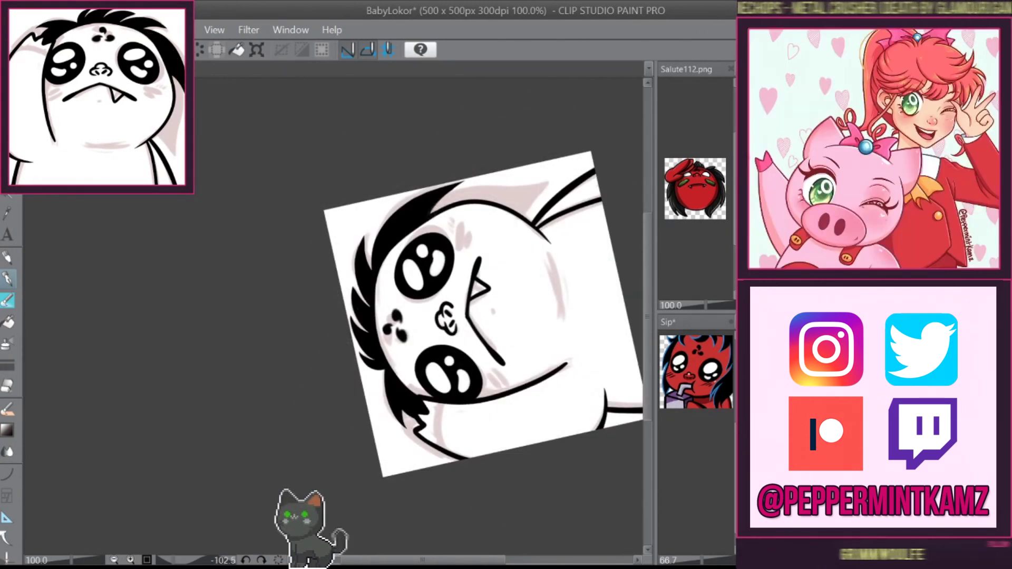
{"action": "mouse_move", "coordinate": [542, 193]}
{"action": "left_mouse_down"}
{"action": "mouse_move", "coordinate": [507, 213]}
{"action": "mouse_move", "coordinate": [433, 217]}
{"action": "mouse_move", "coordinate": [527, 316]}
{"action": "left_mouse_up"}
{"action": "left_click_drag", "start_coordinate": [528, 264], "coordinate": [544, 391]}
{"action": "mouse_move", "coordinate": [467, 393]}
{"action": "left_mouse_down"}
{"action": "mouse_move", "coordinate": [367, 248]}
{"action": "mouse_move", "coordinate": [436, 240]}
{"action": "mouse_move", "coordinate": [504, 289]}
{"action": "left_mouse_up"}
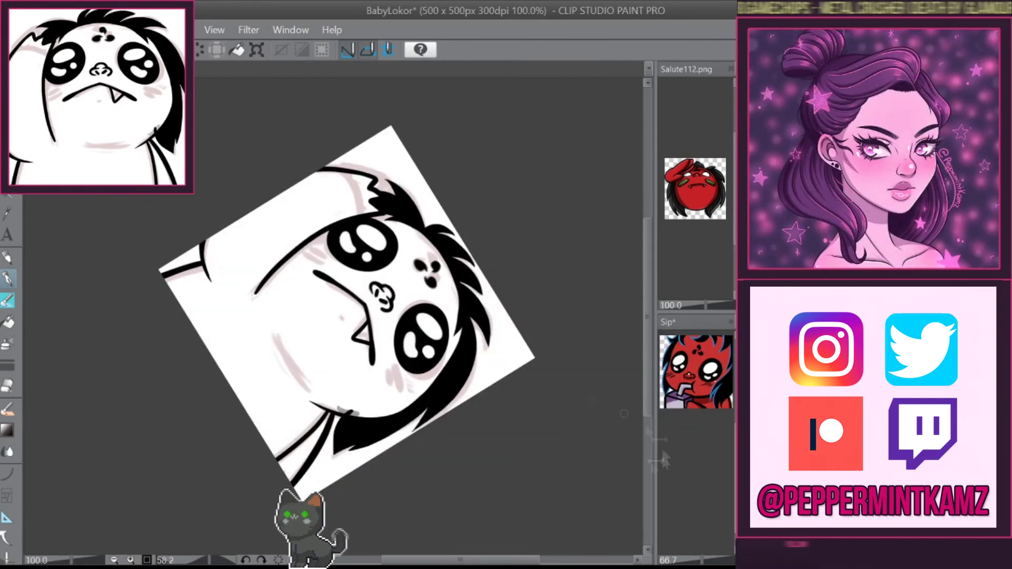
{"action": "left_click_drag", "start_coordinate": [624, 413], "coordinate": [644, 476]}
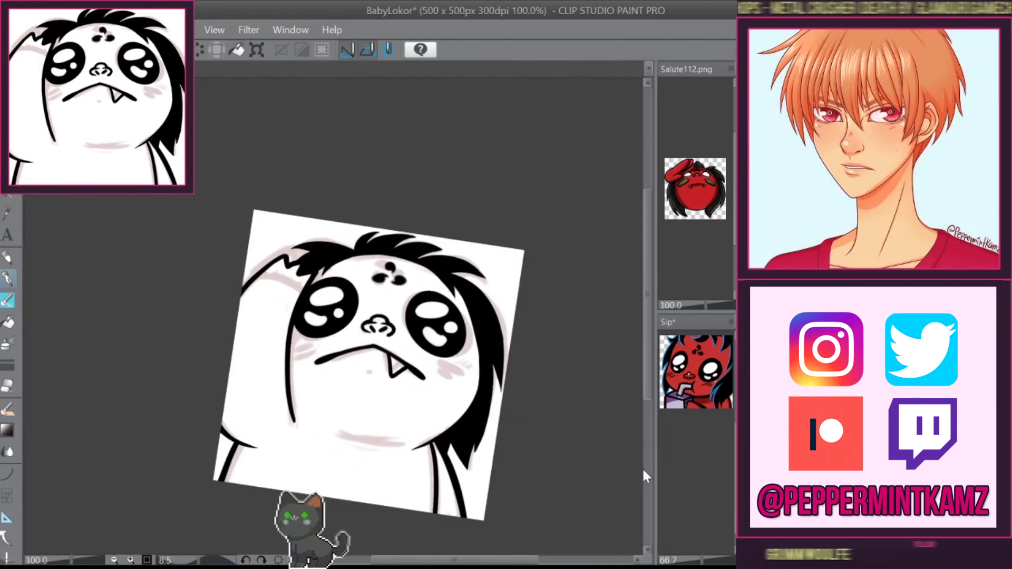
- Fill the skin red and the fang white, and shade beneath the chin and along the arms in dark red
{"action": "left_click", "coordinate": [278, 560]}
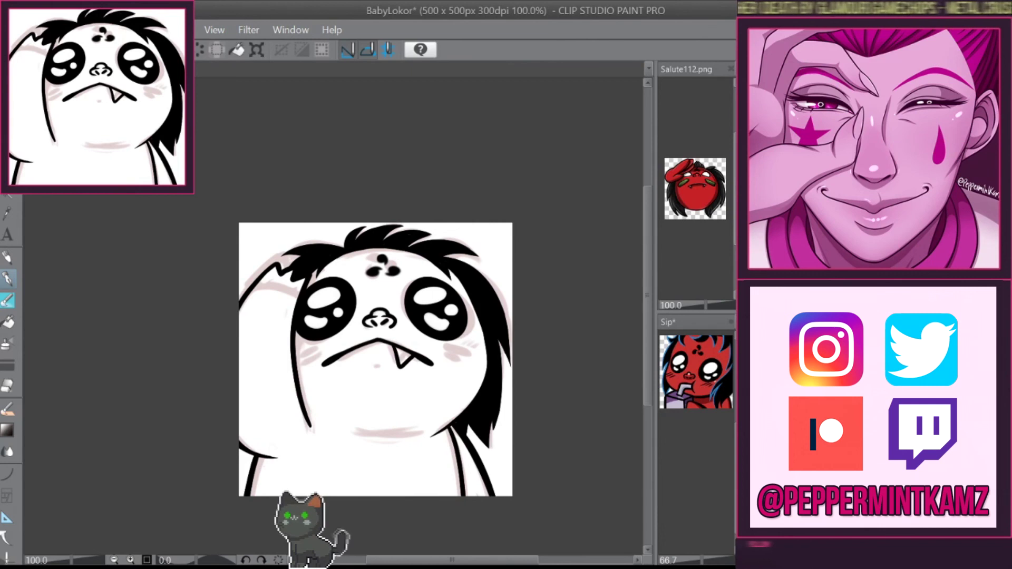
{"action": "left_click_drag", "start_coordinate": [308, 267], "coordinate": [279, 324]}
{"action": "left_click_drag", "start_coordinate": [272, 267], "coordinate": [246, 334]}
{"action": "left_click_drag", "start_coordinate": [253, 287], "coordinate": [312, 459]}
{"action": "mouse_move", "coordinate": [311, 288]}
{"action": "left_mouse_down"}
{"action": "mouse_move", "coordinate": [363, 252]}
{"action": "mouse_move", "coordinate": [480, 353]}
{"action": "mouse_move", "coordinate": [448, 496]}
{"action": "mouse_move", "coordinate": [438, 448]}
{"action": "left_mouse_up"}
{"action": "left_click_drag", "start_coordinate": [316, 334], "coordinate": [322, 453]}
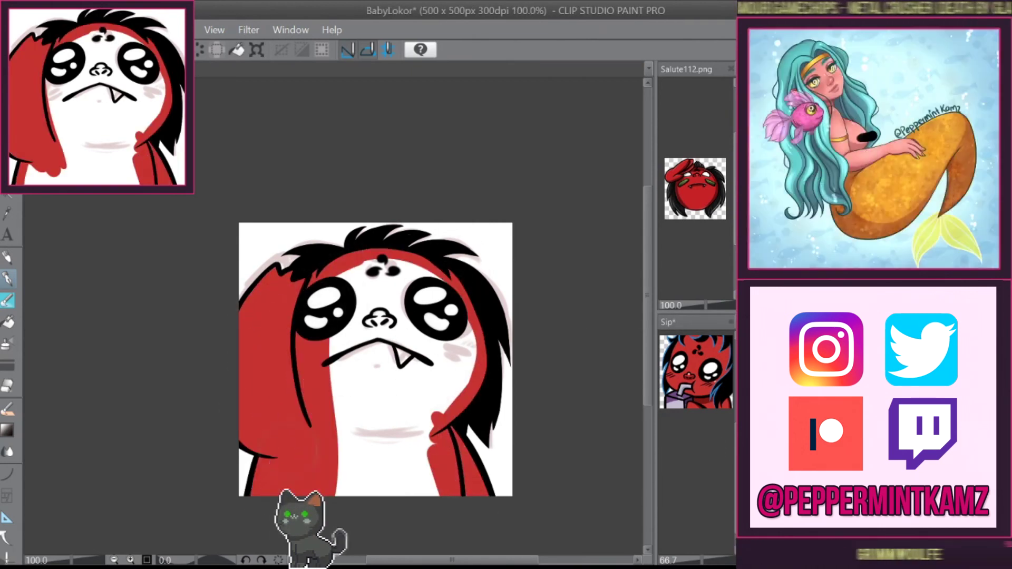
{"action": "left_click_drag", "start_coordinate": [343, 274], "coordinate": [454, 465]}
{"action": "left_click_drag", "start_coordinate": [464, 348], "coordinate": [448, 490]}
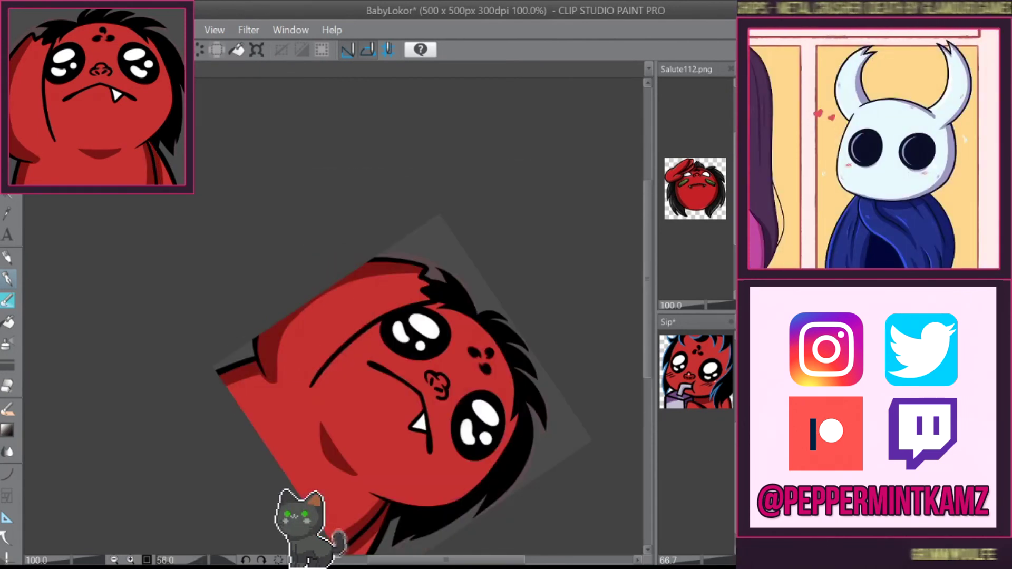
- Shade beneath the mouth and on the nose in dark red, and add white highlights to the nose, cheek, face edge and arm
{"action": "left_click", "coordinate": [448, 304]}
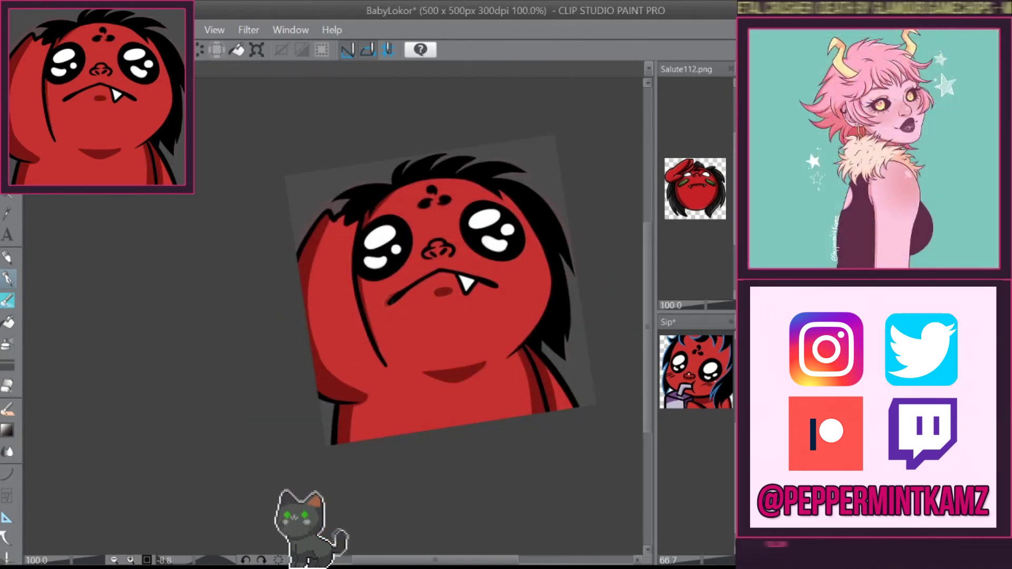
{"action": "left_click_drag", "start_coordinate": [491, 280], "coordinate": [502, 288]}
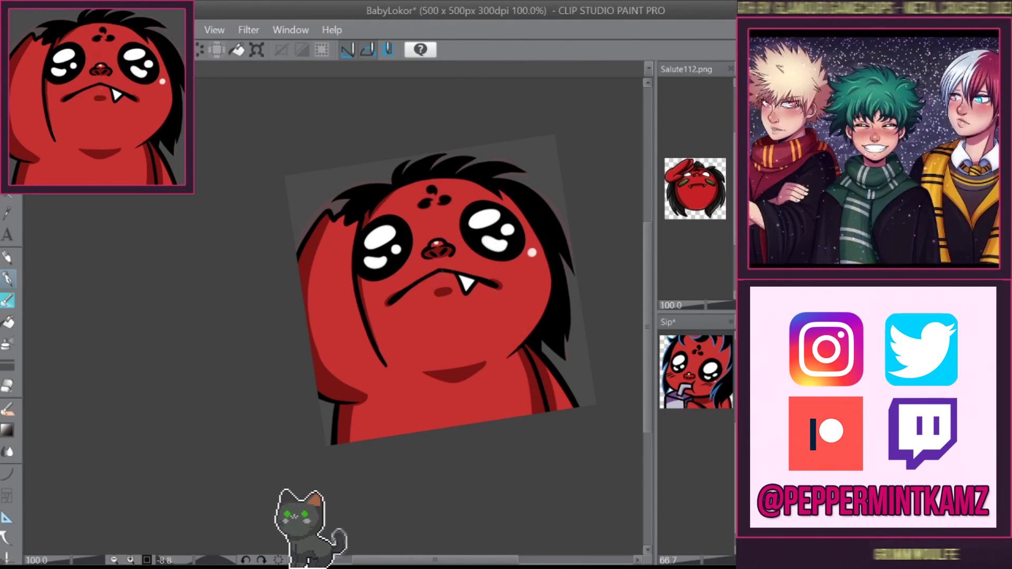
{"action": "left_click_drag", "start_coordinate": [408, 318], "coordinate": [422, 275]}
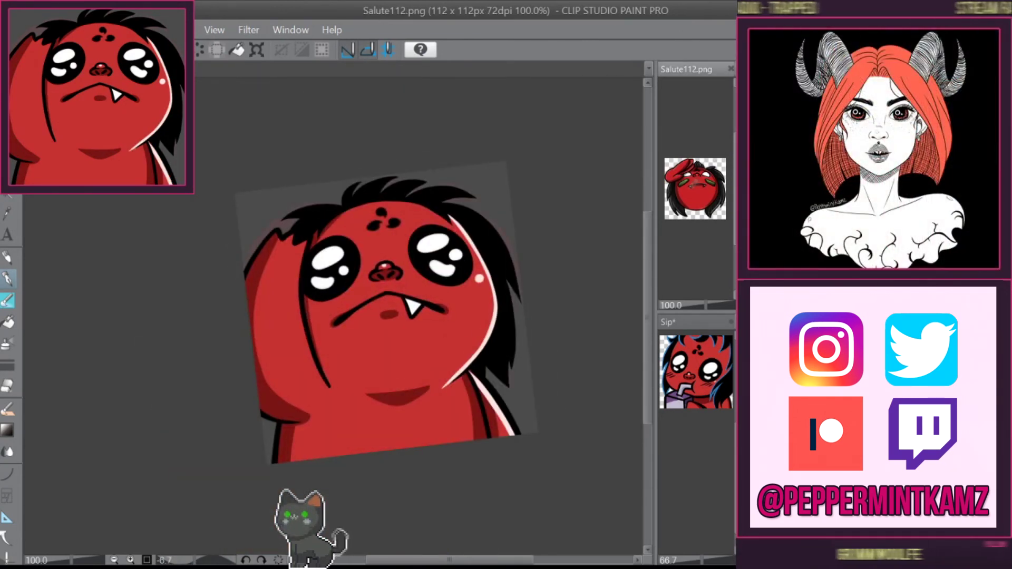
- Paint green marks with lighter green strokes on both cheeks, following the Salute112.png reference
{"action": "scroll", "coordinate": [691, 175], "scroll_direction": "up", "scroll_amount": 2}
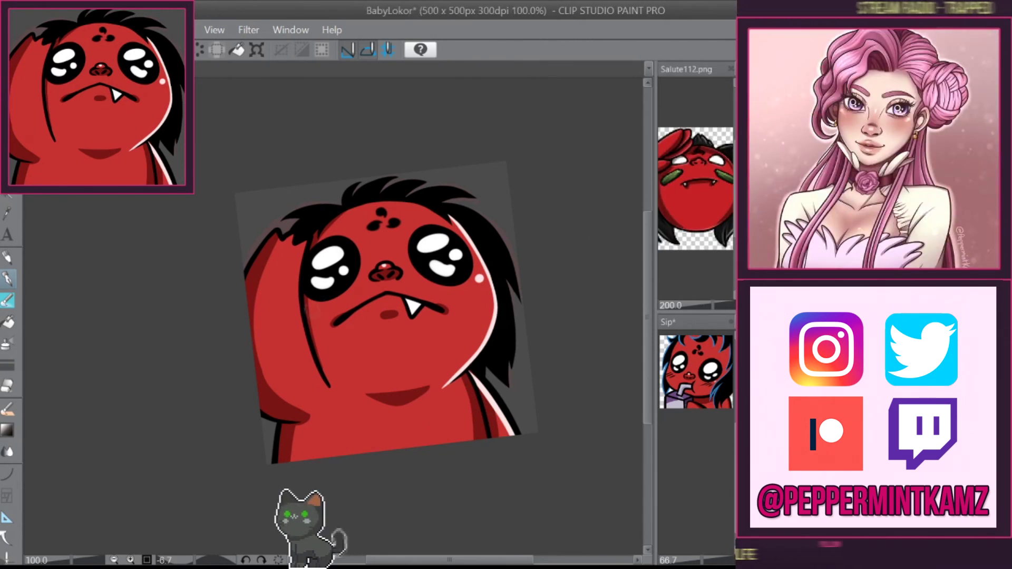
{"action": "left_click_drag", "start_coordinate": [547, 492], "coordinate": [610, 405]}
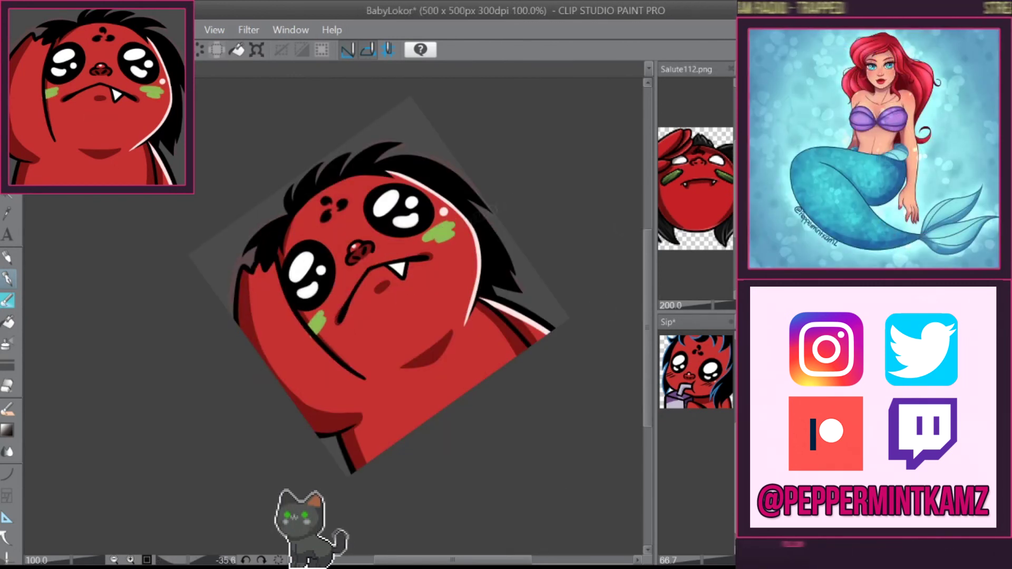
{"action": "left_click_drag", "start_coordinate": [442, 232], "coordinate": [460, 274]}
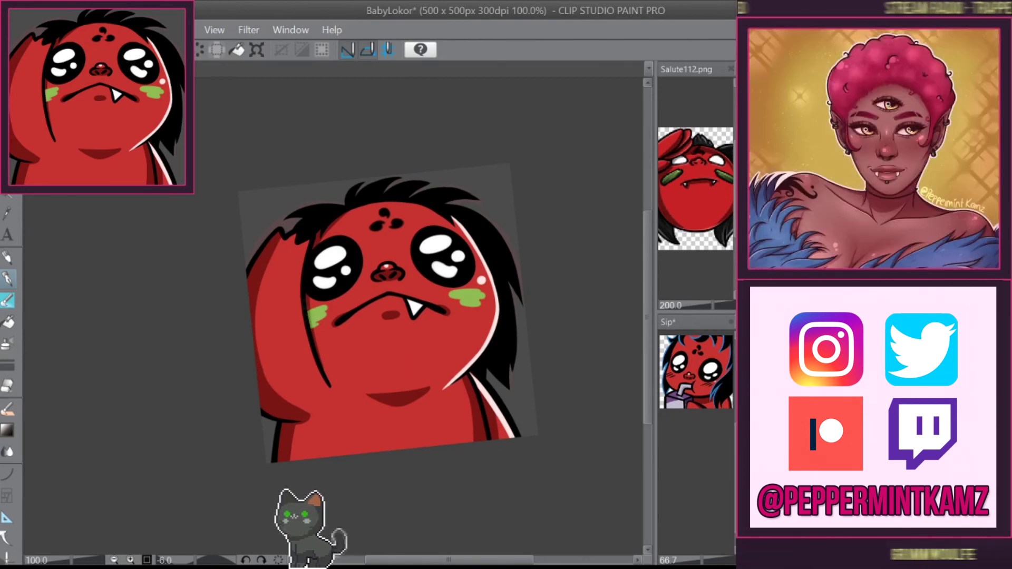
{"action": "left_click_drag", "start_coordinate": [474, 211], "coordinate": [443, 191]}
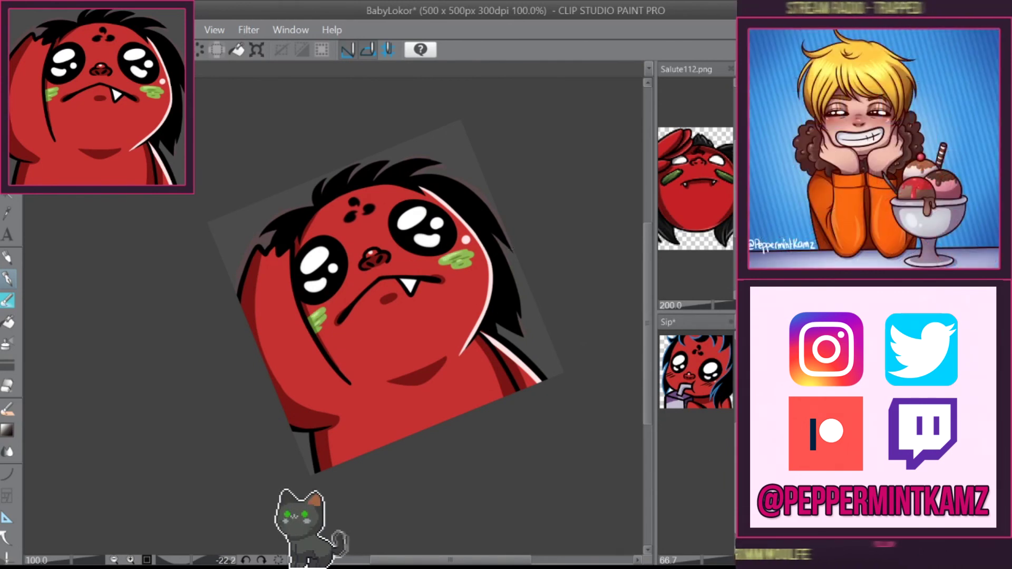
{"action": "key", "text": "ctrl+0"}
{"action": "key", "text": "ctrl+a"}
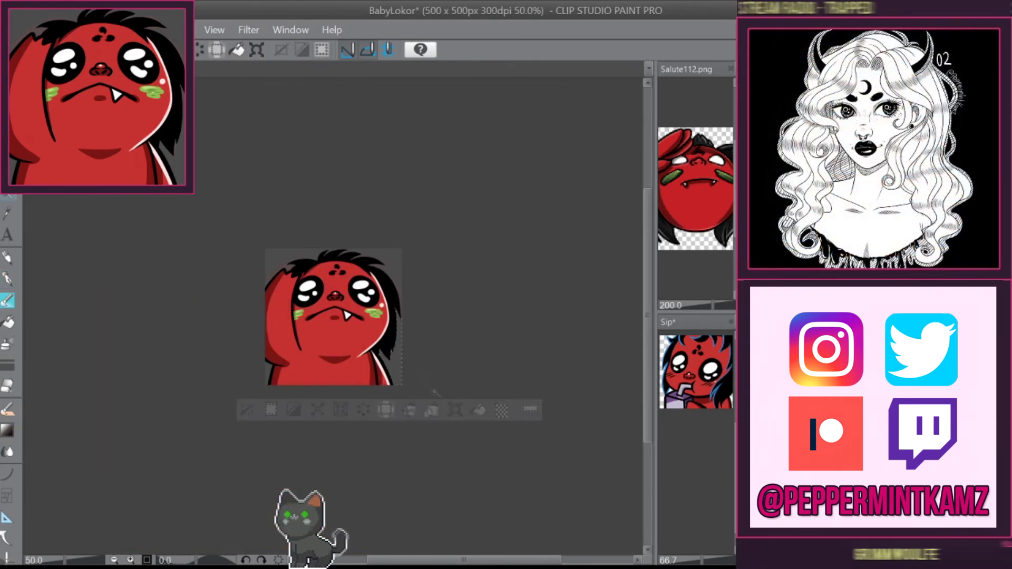
- Paint blue rim highlights along the edges of the top hair tufts and the long side hair, as in the Sip emote
{"action": "key", "text": "ctrl+Tab"}
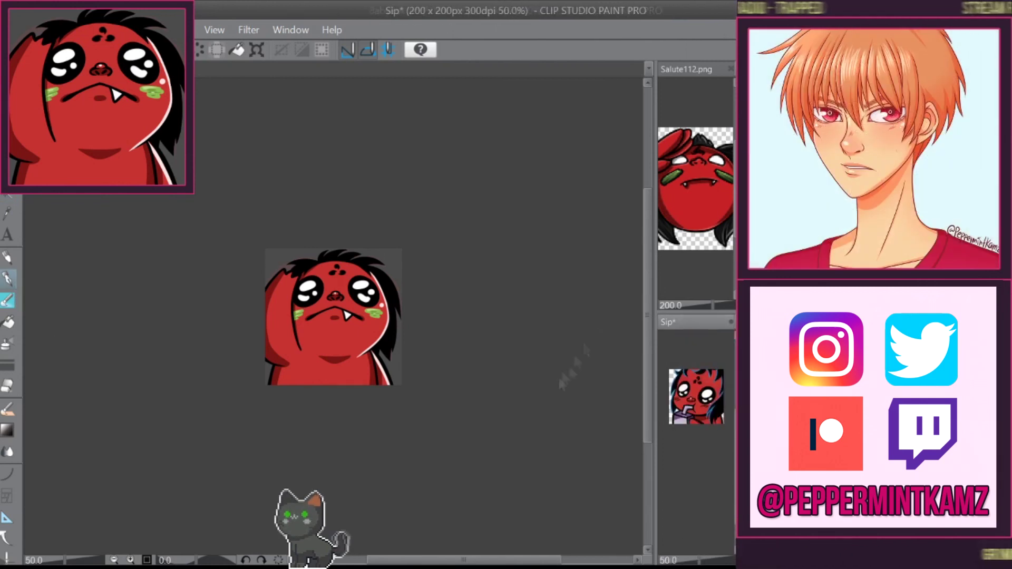
{"action": "key", "text": "ctrl+Tab"}
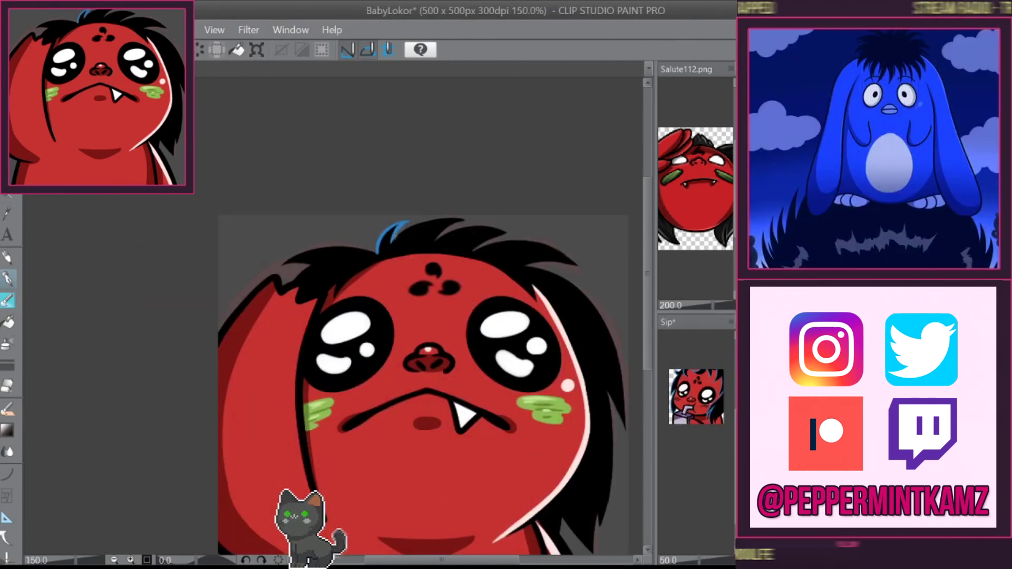
{"action": "left_click_drag", "start_coordinate": [445, 232], "coordinate": [383, 238]}
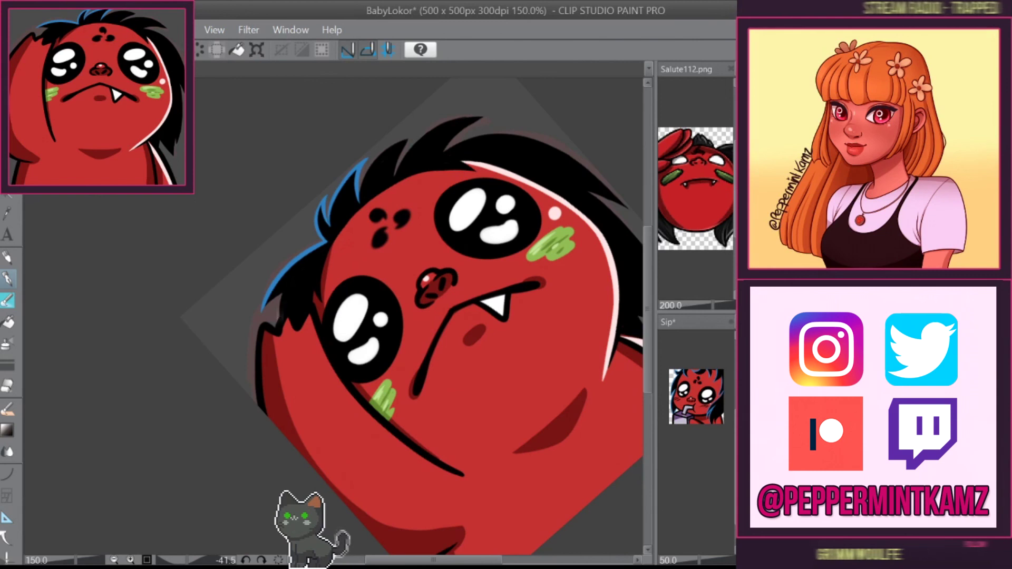
{"action": "left_click_drag", "start_coordinate": [527, 210], "coordinate": [417, 174]}
{"action": "mouse_move", "coordinate": [416, 250]}
{"action": "left_mouse_down"}
{"action": "mouse_move", "coordinate": [437, 227]}
{"action": "mouse_move", "coordinate": [517, 213]}
{"action": "mouse_move", "coordinate": [379, 179]}
{"action": "left_mouse_up"}
{"action": "left_click_drag", "start_coordinate": [438, 138], "coordinate": [510, 115]}
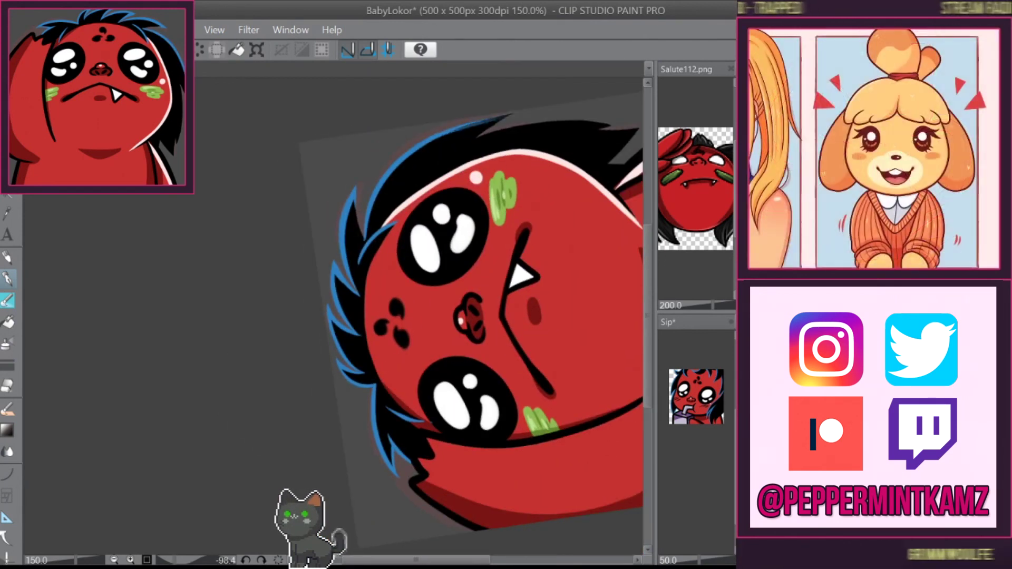
{"action": "key", "text": "minus"}
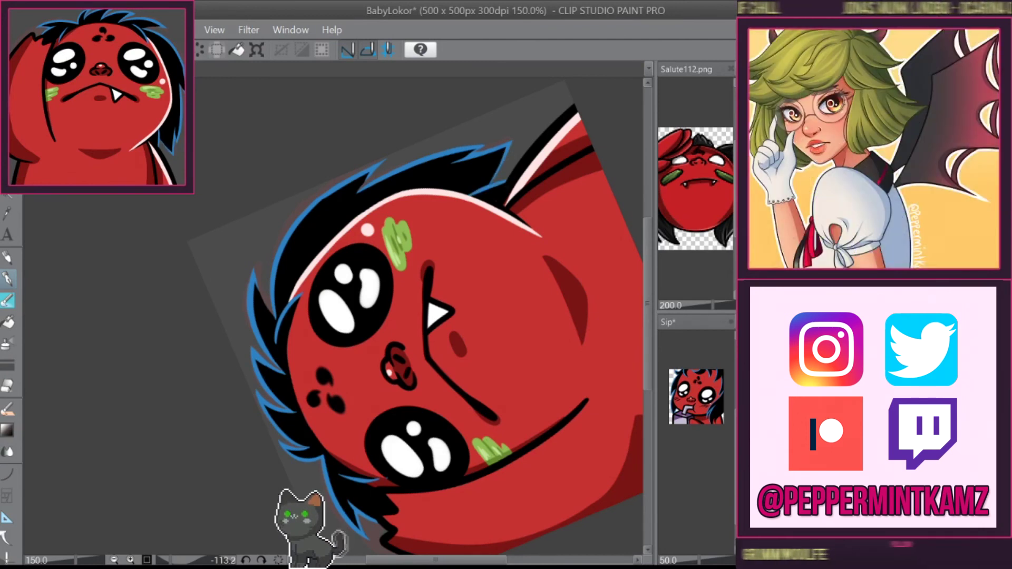
- Select the character's silhouette and apply a top-to-bottom color gradient over the whole emote
{"action": "key", "text": "ctrl+0"}
{"action": "key", "text": "ctrl+a"}
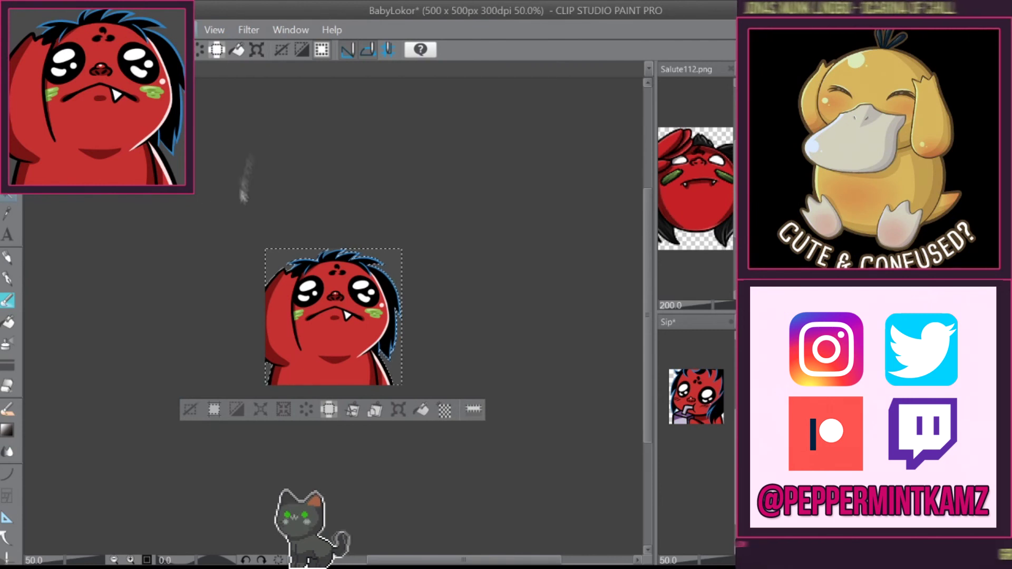
{"action": "left_click_drag", "start_coordinate": [333, 253], "coordinate": [333, 383]}
{"action": "key", "text": "ctrl+z"}
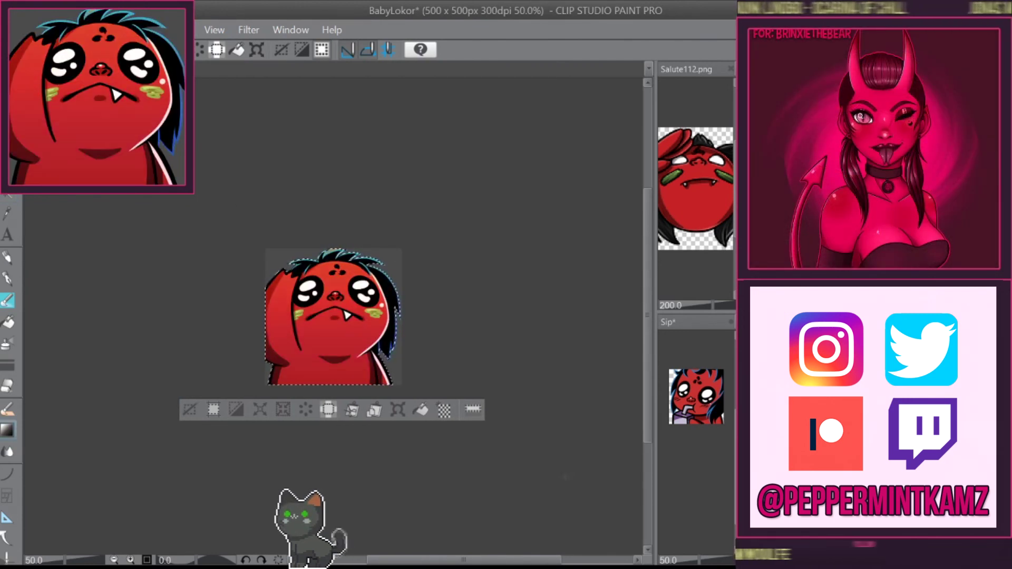
- Clear the selection, hide the grey background so the canvas is transparent, and save the saluting emote
{"action": "scroll", "coordinate": [310, 252], "scroll_direction": "up", "scroll_amount": 4}
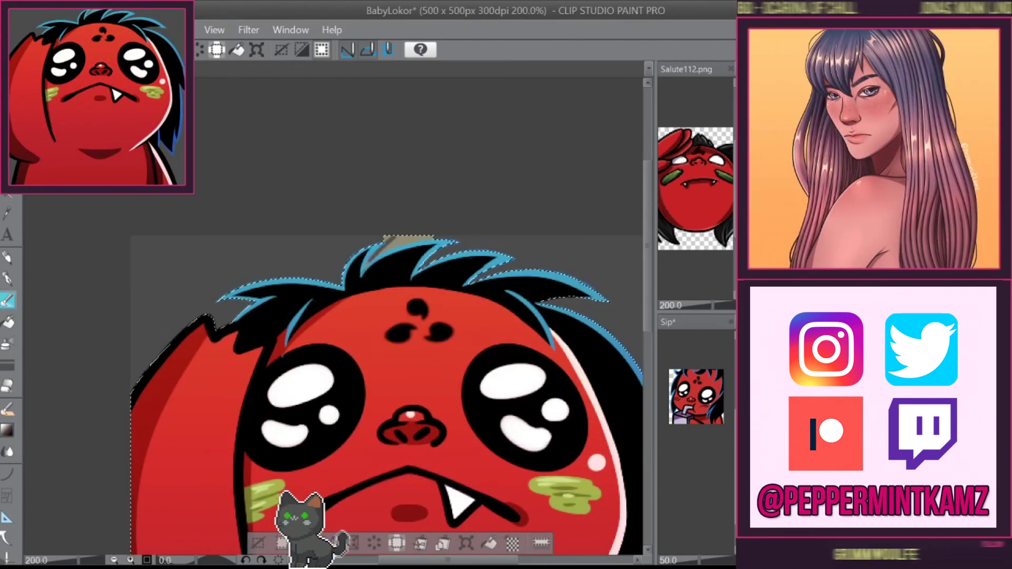
{"action": "key", "text": "ctrl+d"}
{"action": "scroll", "coordinate": [310, 252], "scroll_direction": "down", "scroll_amount": 4}
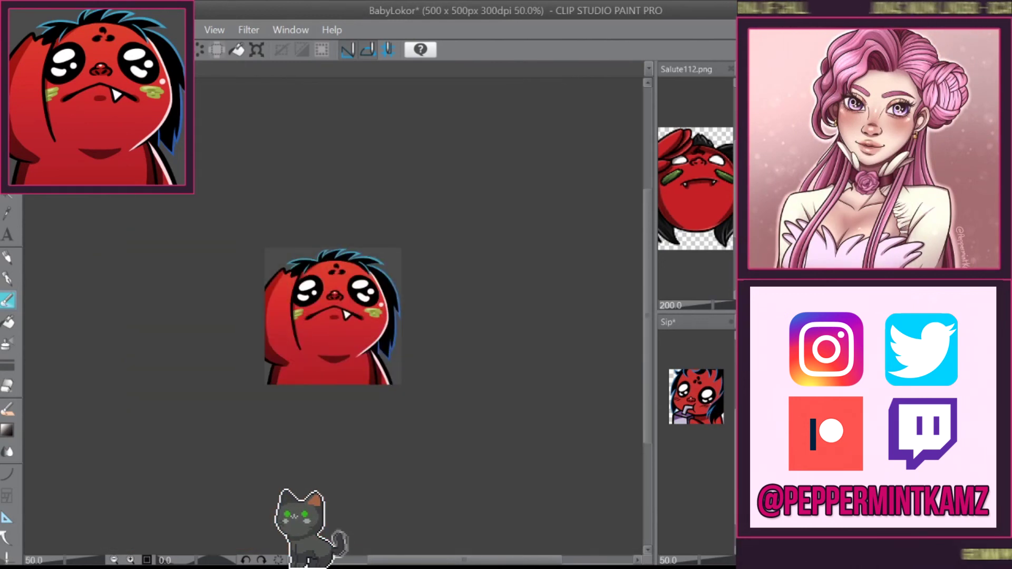
{"action": "key", "text": "ctrl+z"}
{"action": "key", "text": "ctrl+s"}
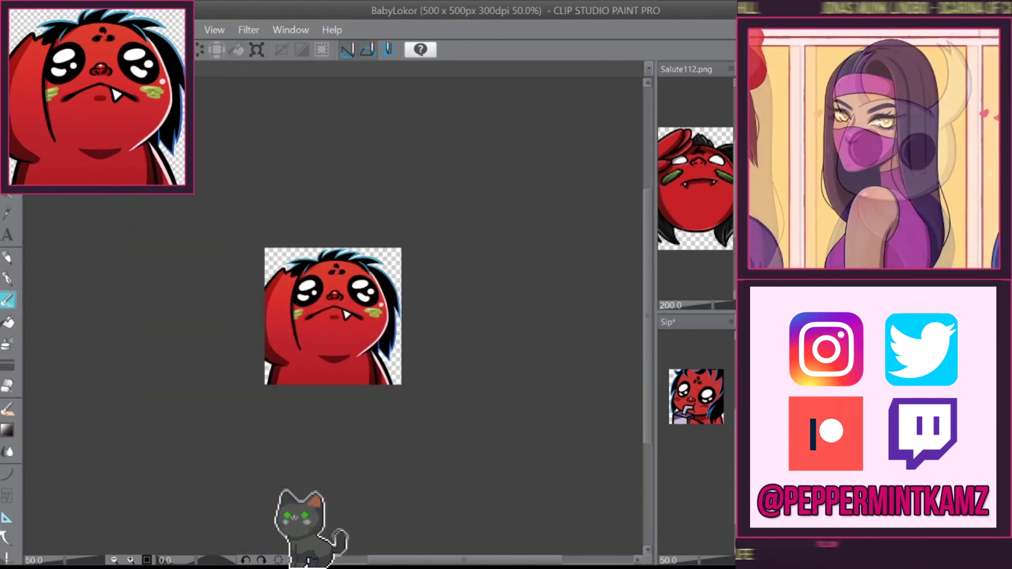